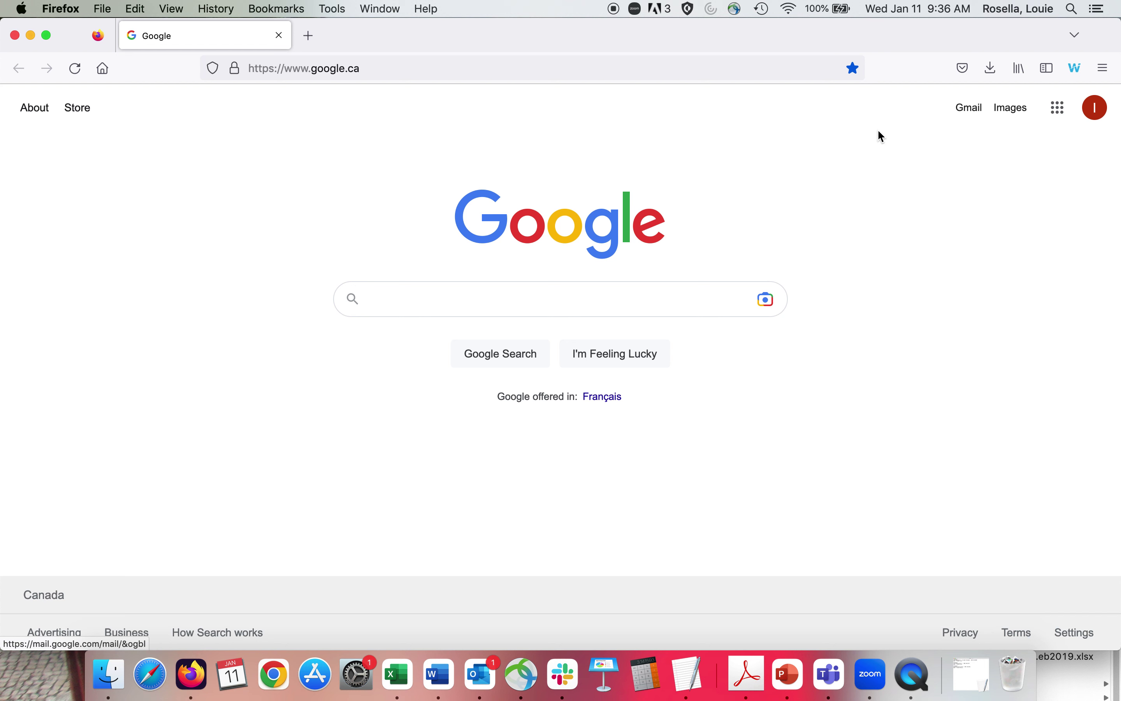
Open Google Maps from the Google apps grid on google.ca.
{"action": "left_click", "coordinate": [1059, 112]}
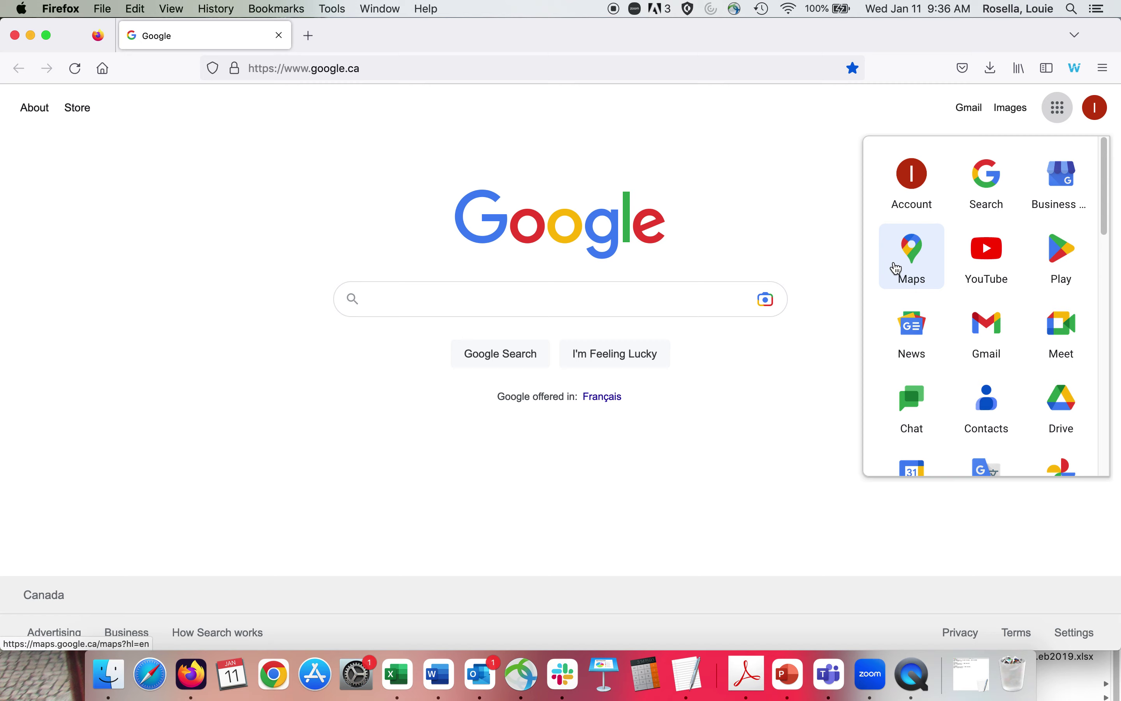
{"action": "left_click", "coordinate": [928, 265]}
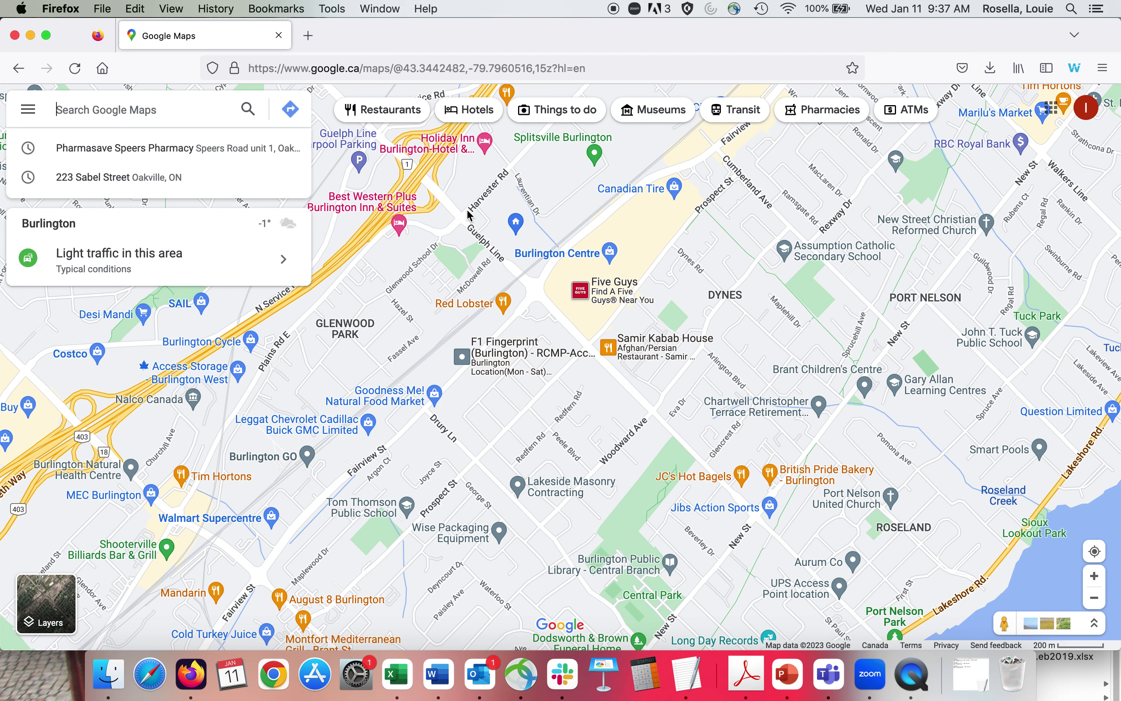
Create a new untitled custom map from the Maps list under Your places.
{"action": "left_click", "coordinate": [26, 111]}
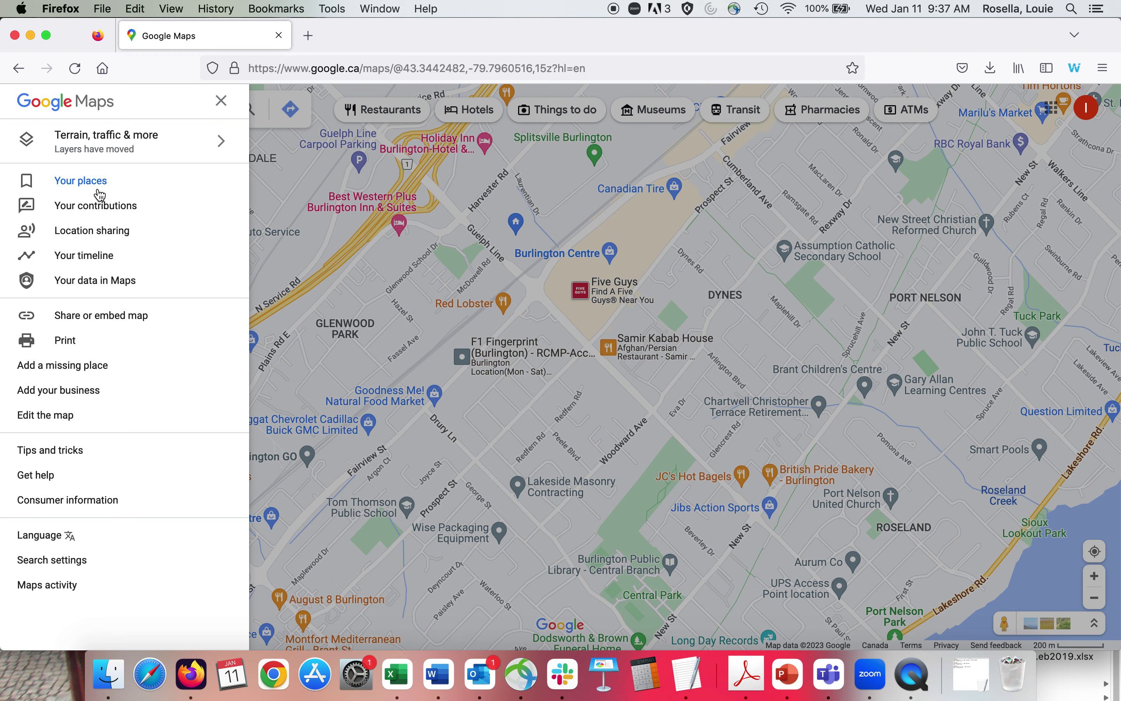
{"action": "left_click", "coordinate": [98, 192]}
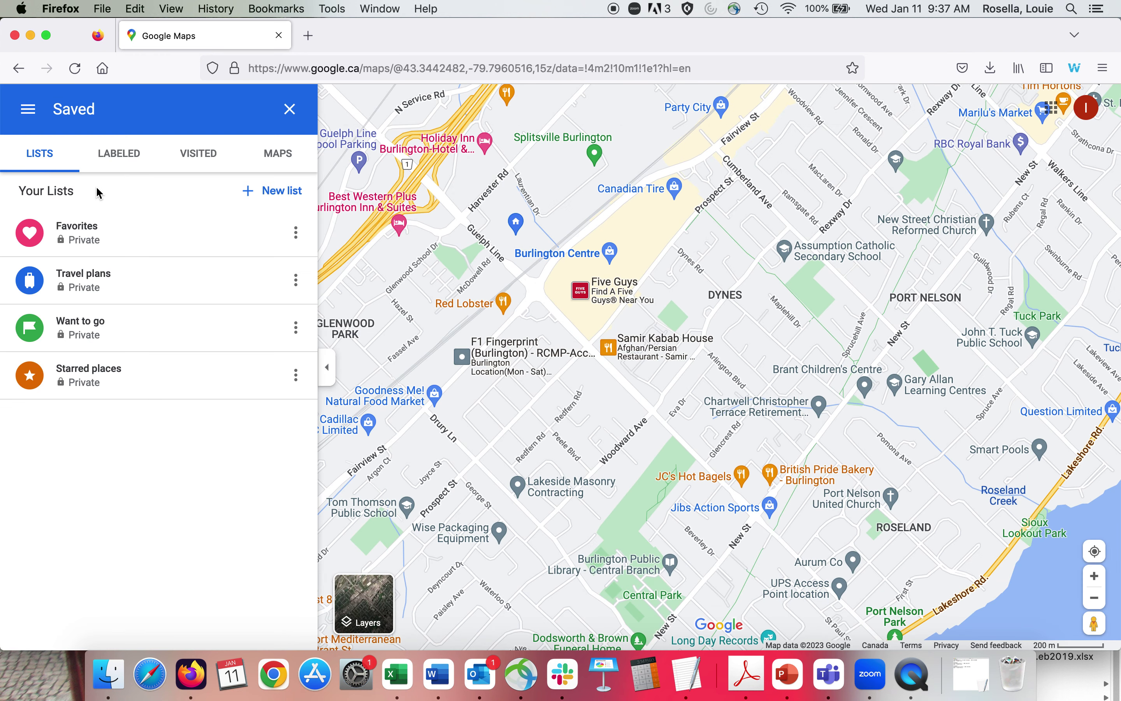
{"action": "left_click", "coordinate": [280, 154]}
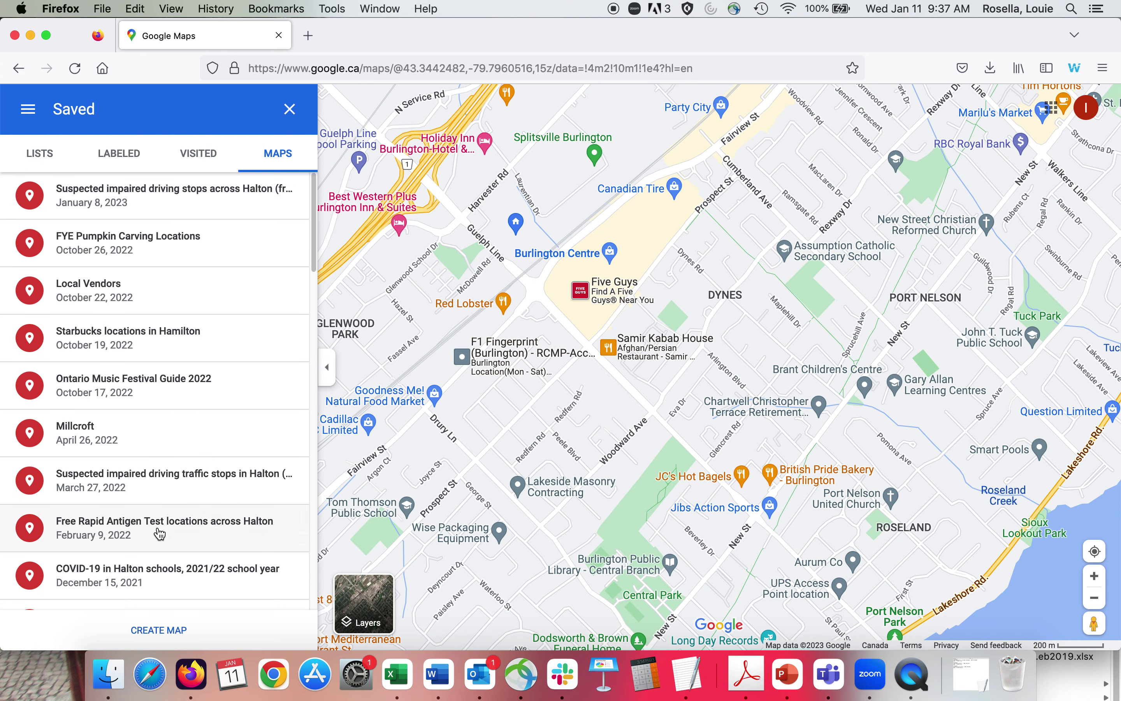
{"action": "left_click_drag", "start_coordinate": [314, 263], "coordinate": [293, 233]}
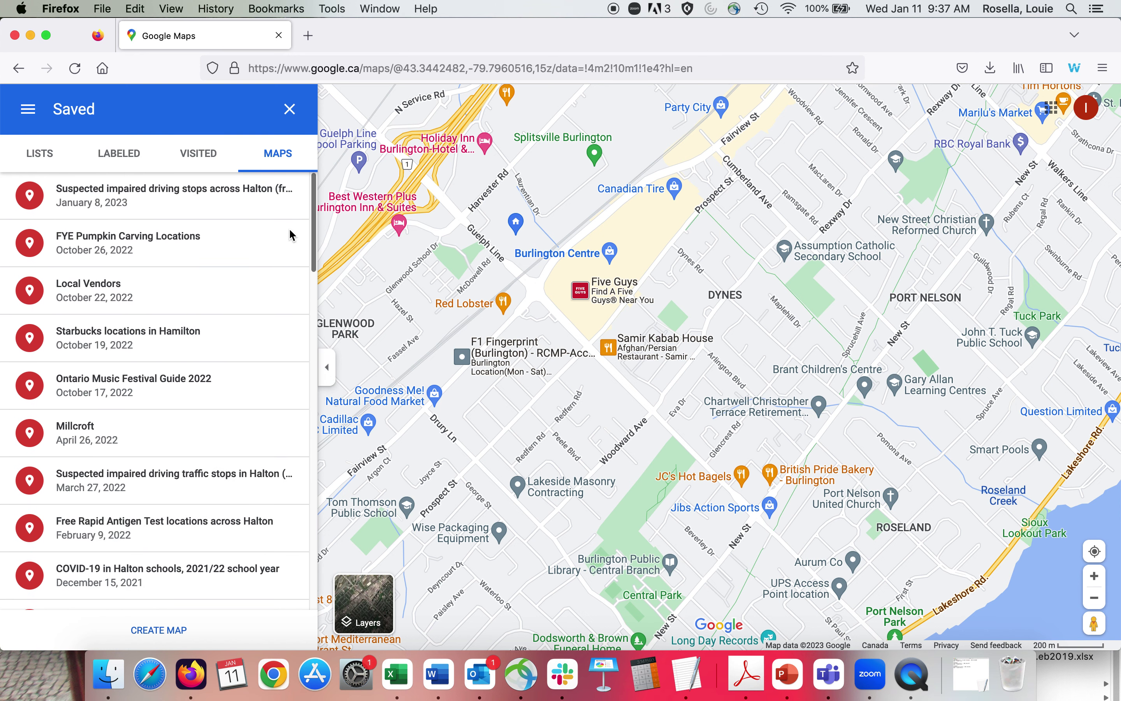
{"action": "left_click", "coordinate": [164, 631]}
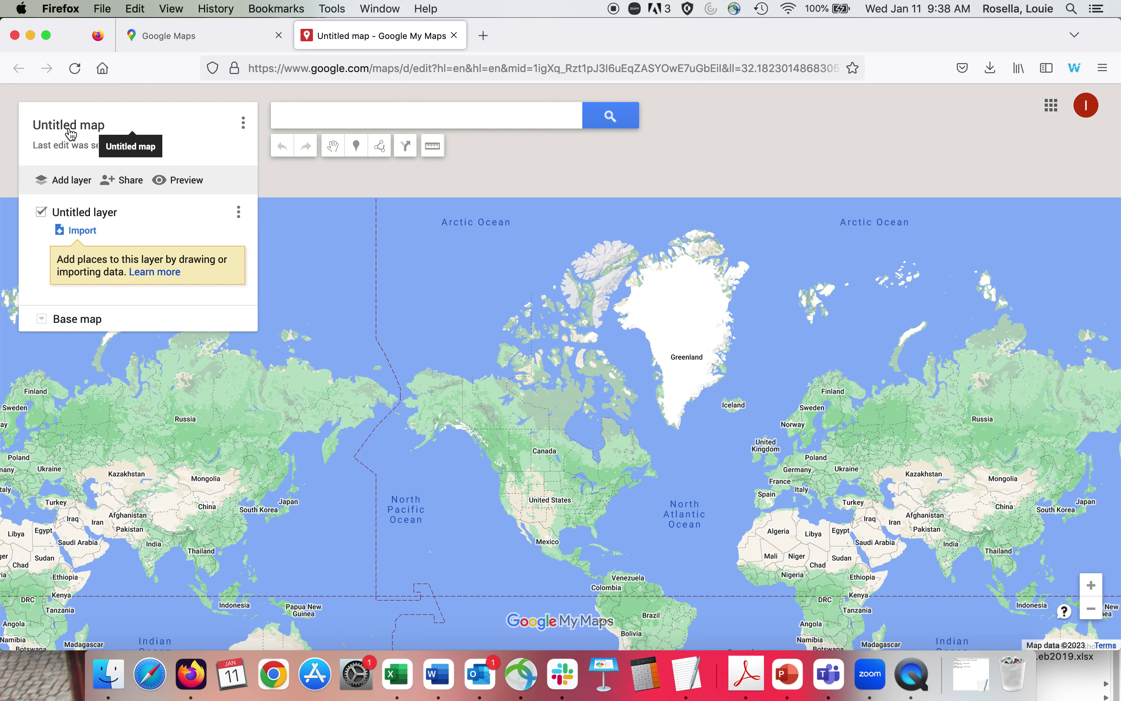
Title the map 'Starbucks locations near me', described 'Here are some nearby places to get your Starbucks fix'.
{"action": "left_click", "coordinate": [70, 133]}
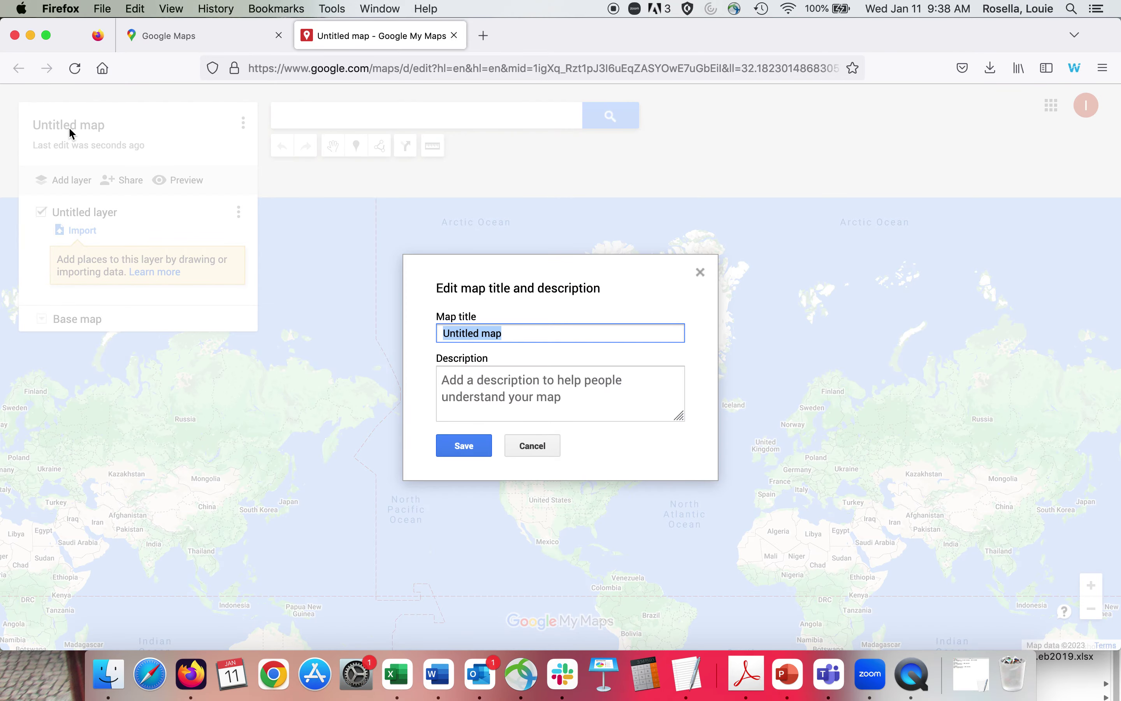
{"action": "type", "text": "Starbucks lo"}
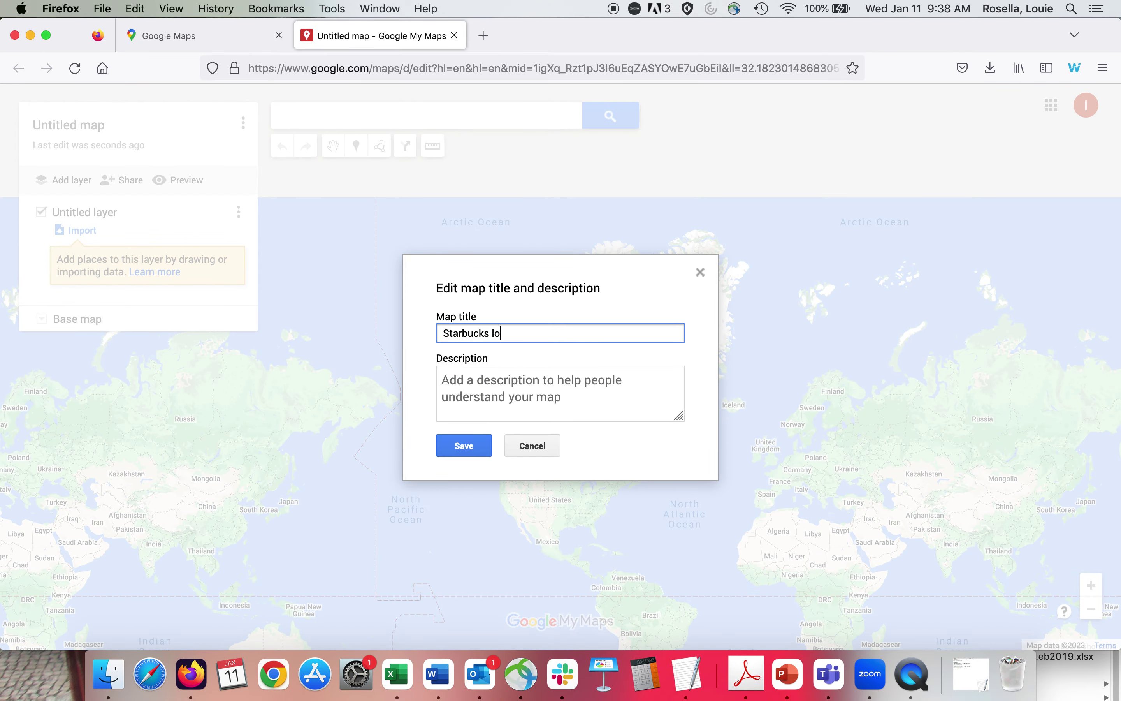
{"action": "type", "text": "cations near me"}
{"action": "left_click", "coordinate": [468, 380]}
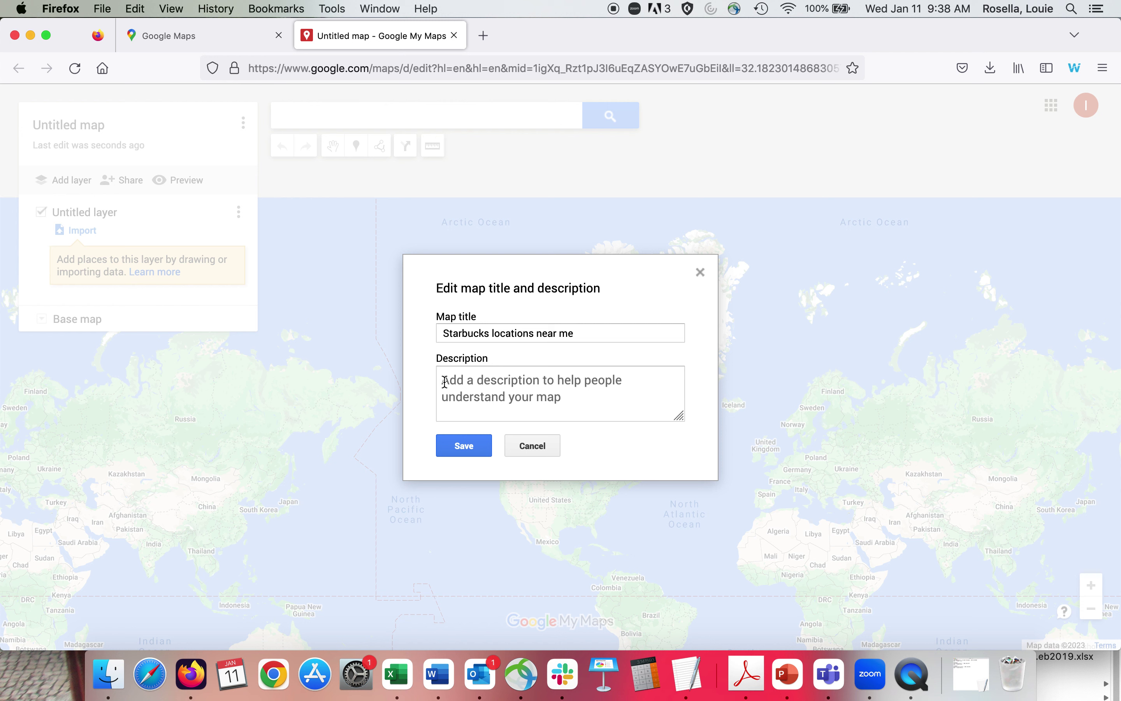
{"action": "type", "text": "Here are some "}
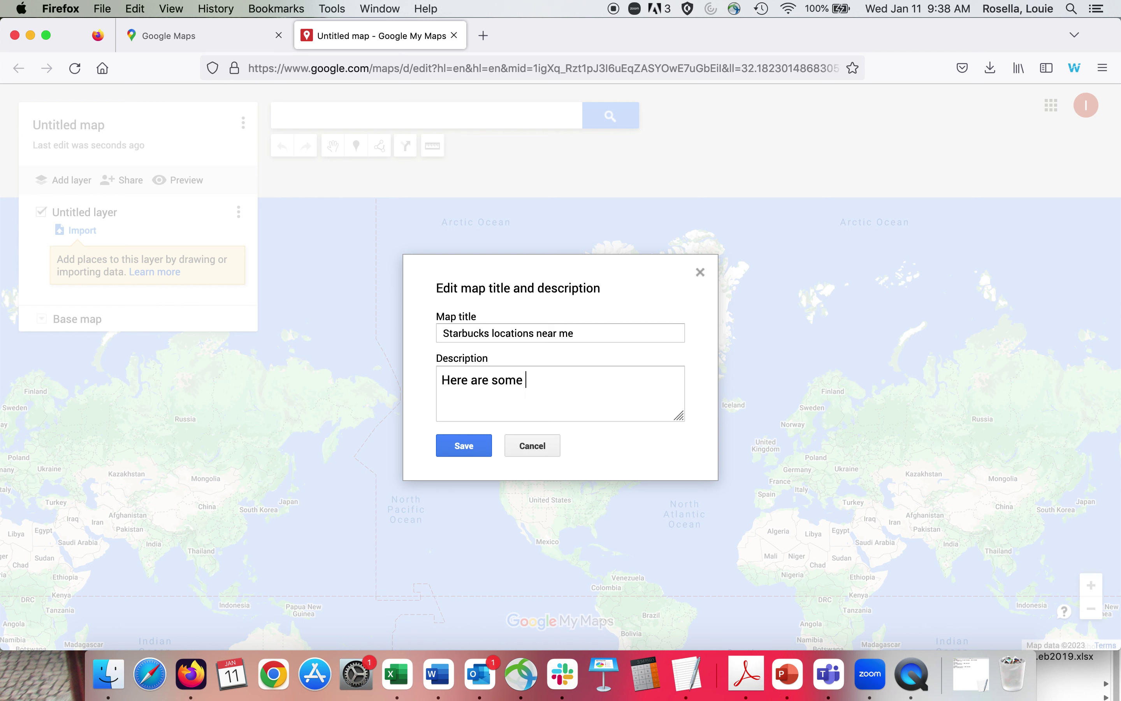
{"action": "type", "text": "nearby places to get"}
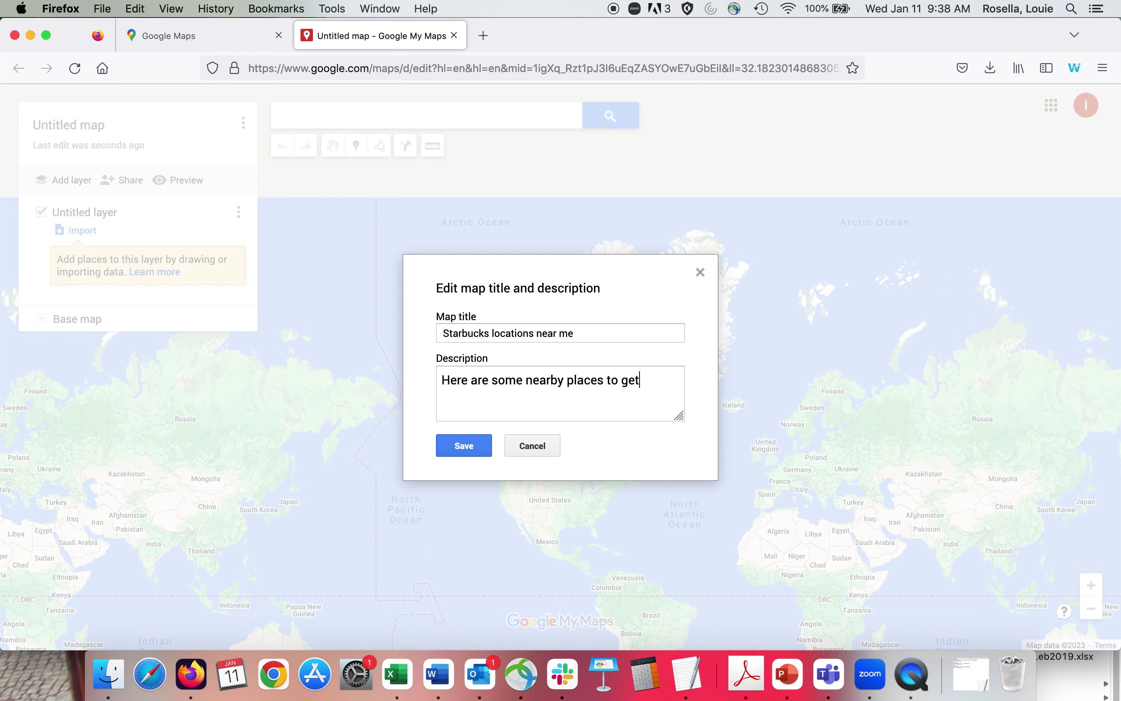
{"action": "type", "text": " your Starbucks fix"}
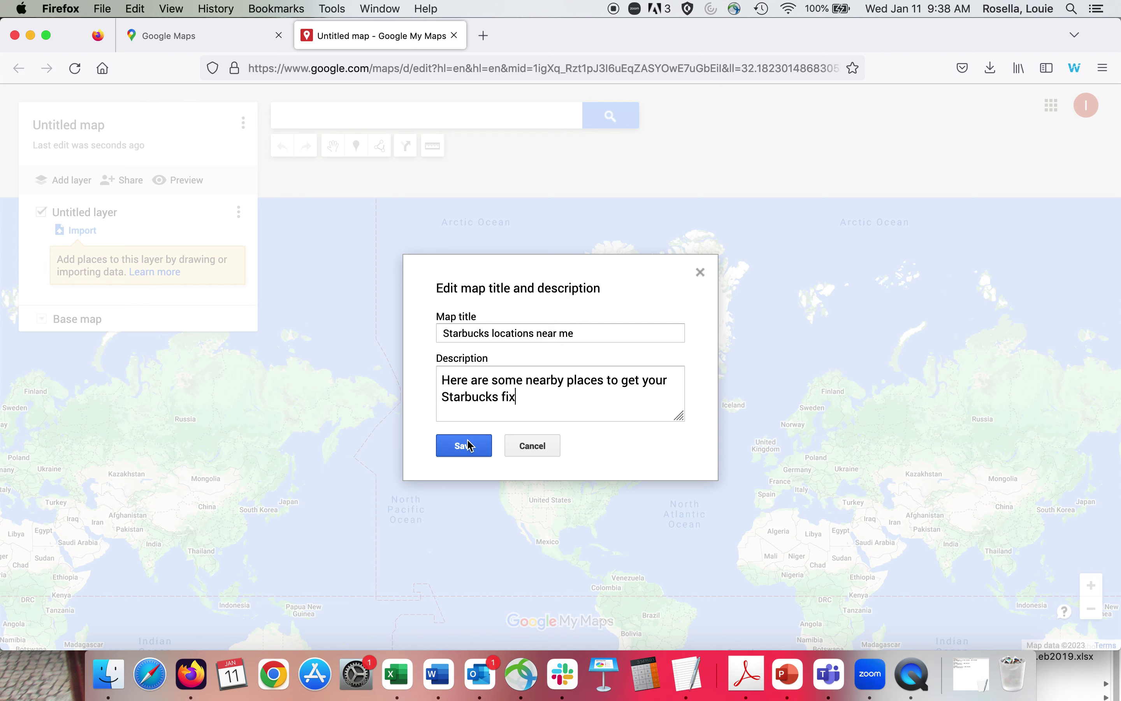
{"action": "left_click", "coordinate": [465, 446]}
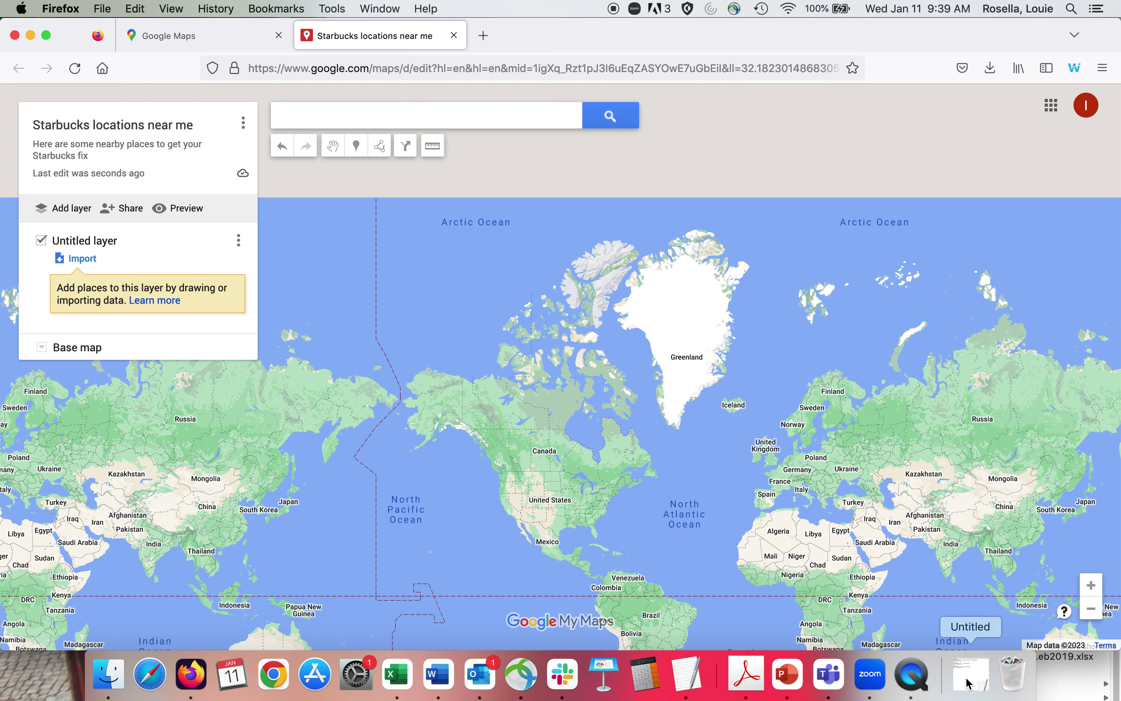
Restore the TextEdit note of Starbucks addresses and arrange it beside the browser window.
{"action": "left_click", "coordinate": [968, 683]}
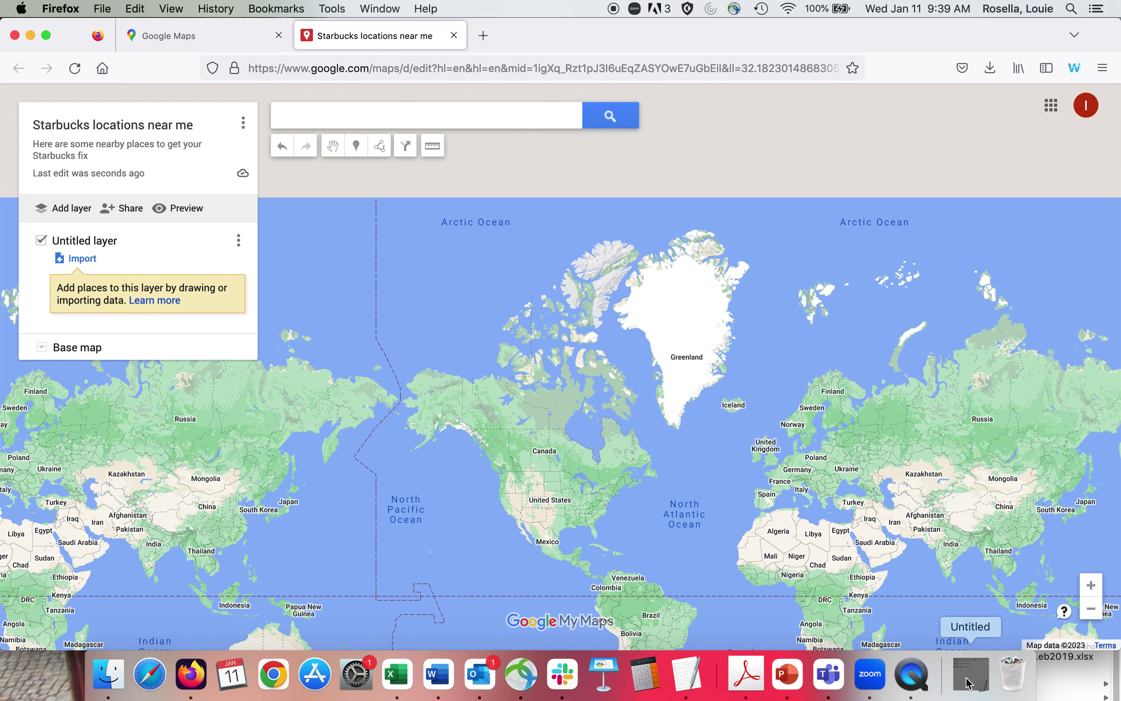
{"action": "left_click_drag", "start_coordinate": [358, 239], "coordinate": [394, 63]}
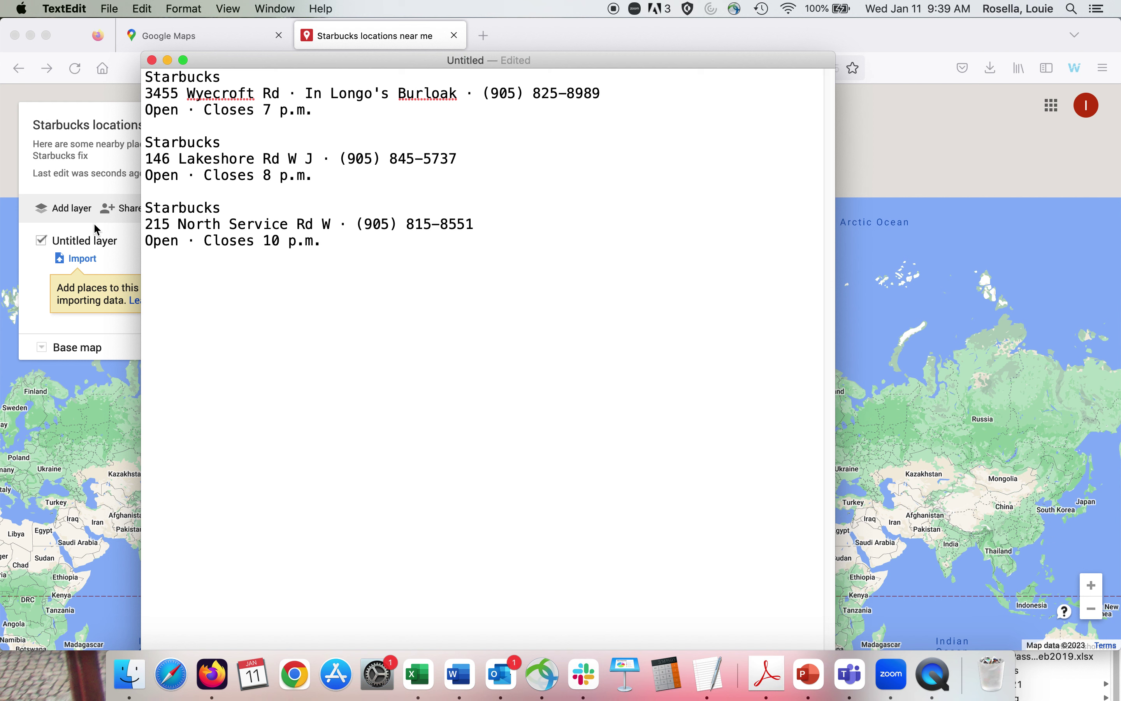
{"action": "left_click_drag", "start_coordinate": [283, 61], "coordinate": [386, 63]}
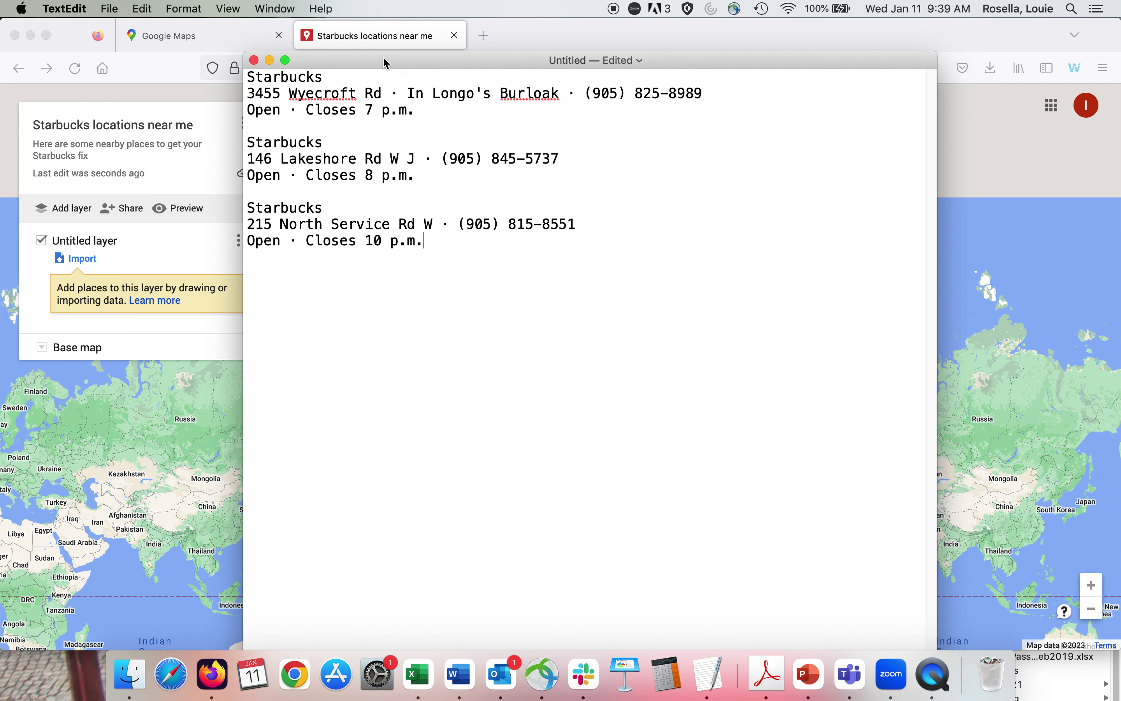
{"action": "left_click_drag", "start_coordinate": [385, 62], "coordinate": [687, 188]}
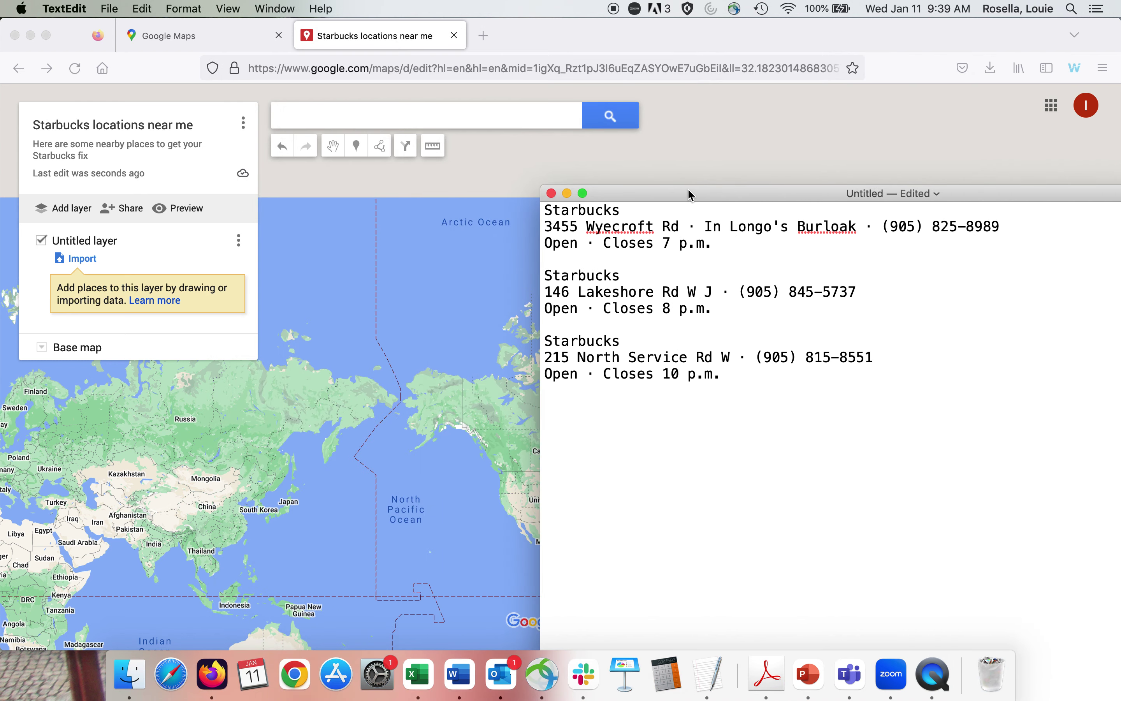
{"action": "left_click", "coordinate": [332, 118]}
{"action": "left_click", "coordinate": [326, 119]}
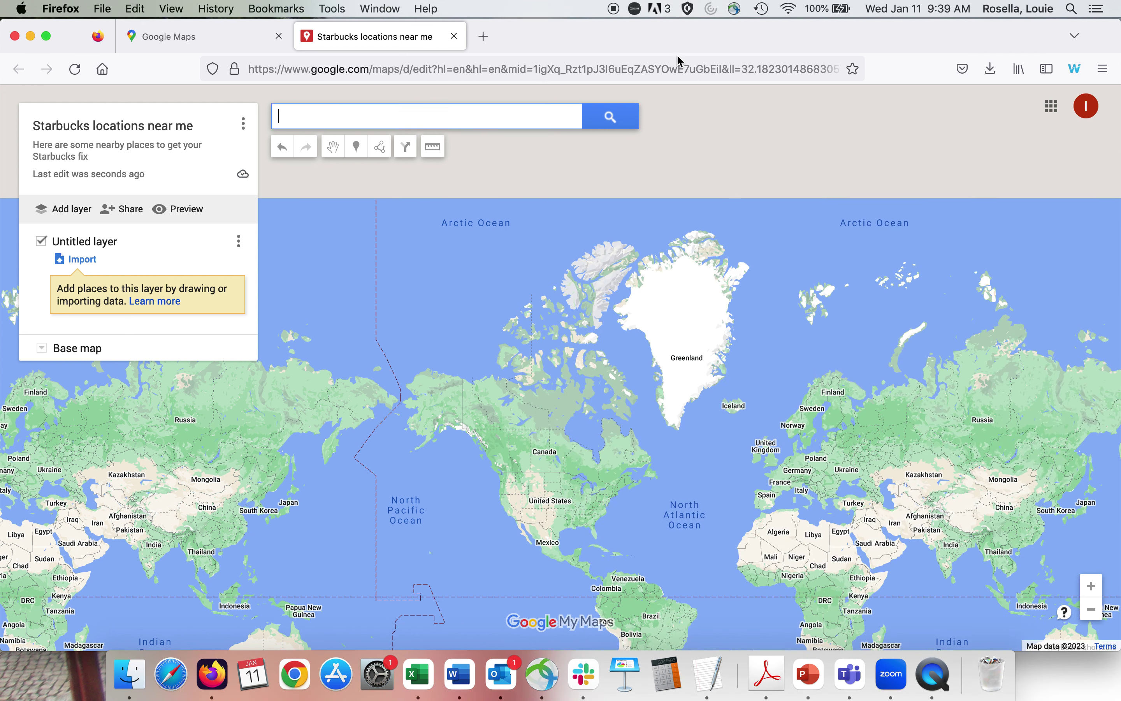
{"action": "left_click_drag", "start_coordinate": [679, 43], "coordinate": [597, 203]}
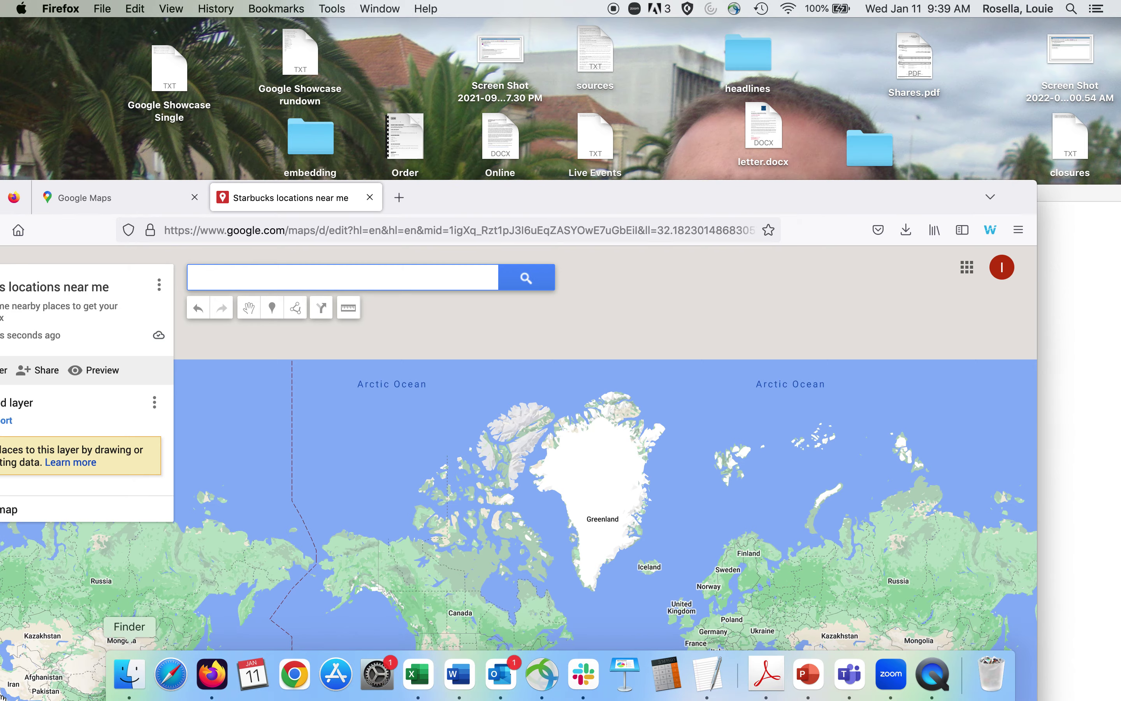
{"action": "mouse_move", "coordinate": [0, 700]}
{"action": "left_click", "coordinate": [262, 277]}
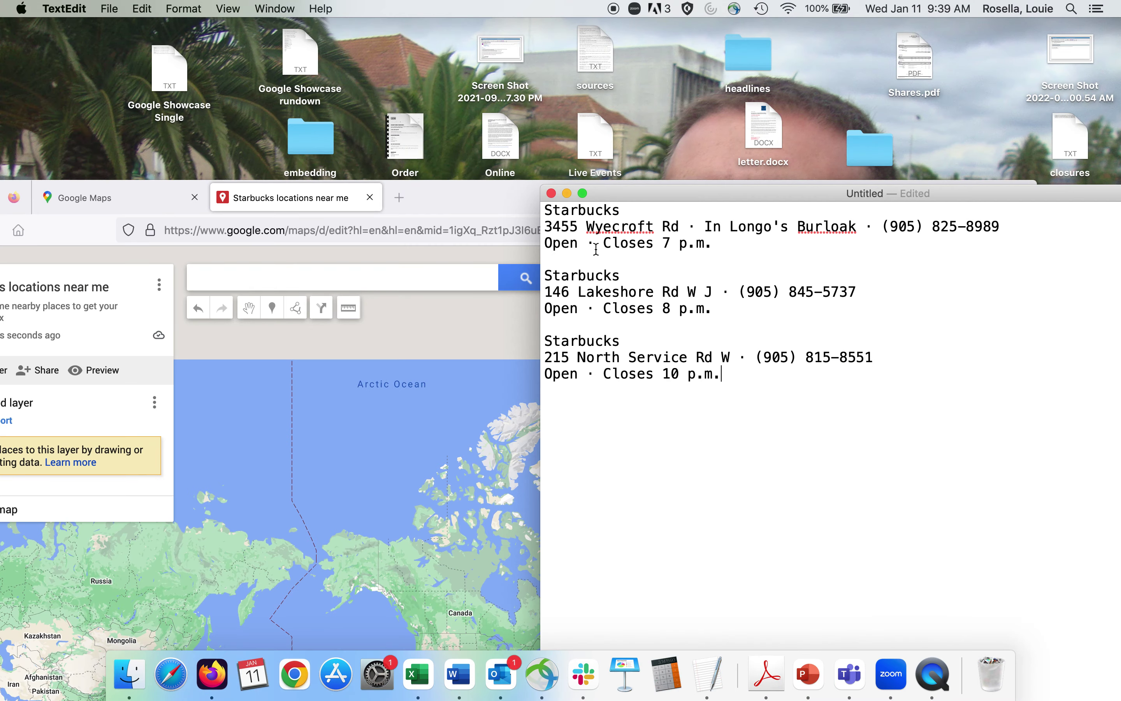
{"action": "left_click", "coordinate": [460, 158]}
{"action": "left_click_drag", "start_coordinate": [461, 158], "coordinate": [519, 92]}
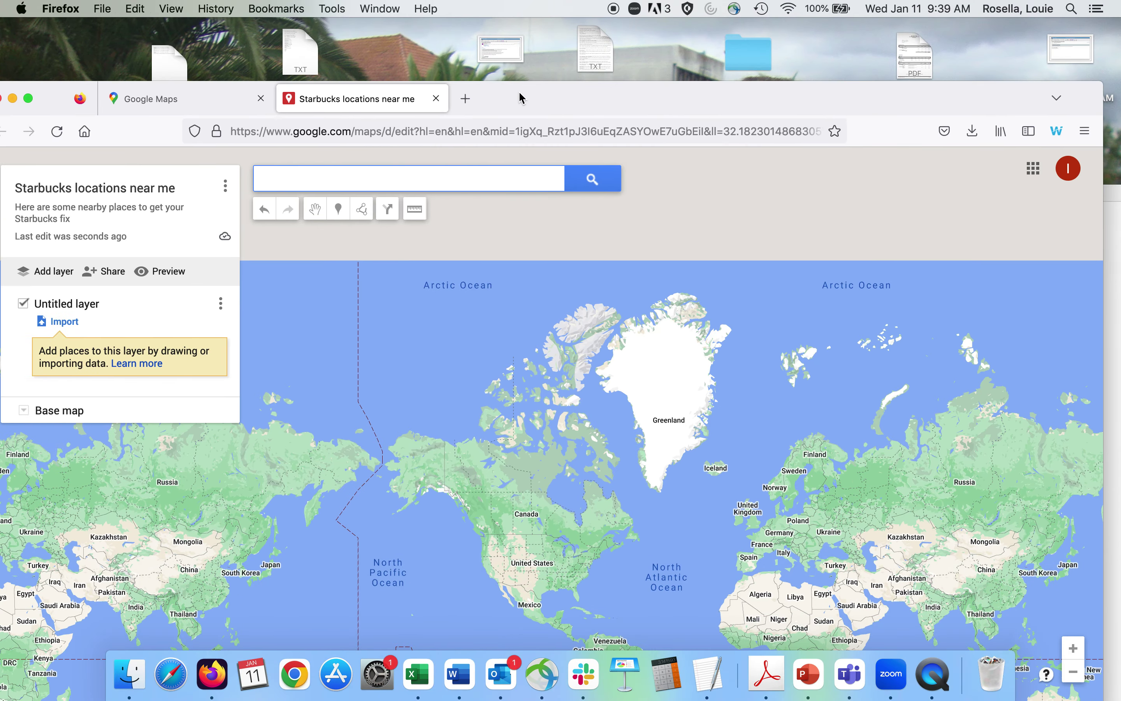
Search 'Starbucks wyecr' and add the 3455 Wyecroft Rd Starbucks to the Untitled layer.
{"action": "type", "text": "St"}
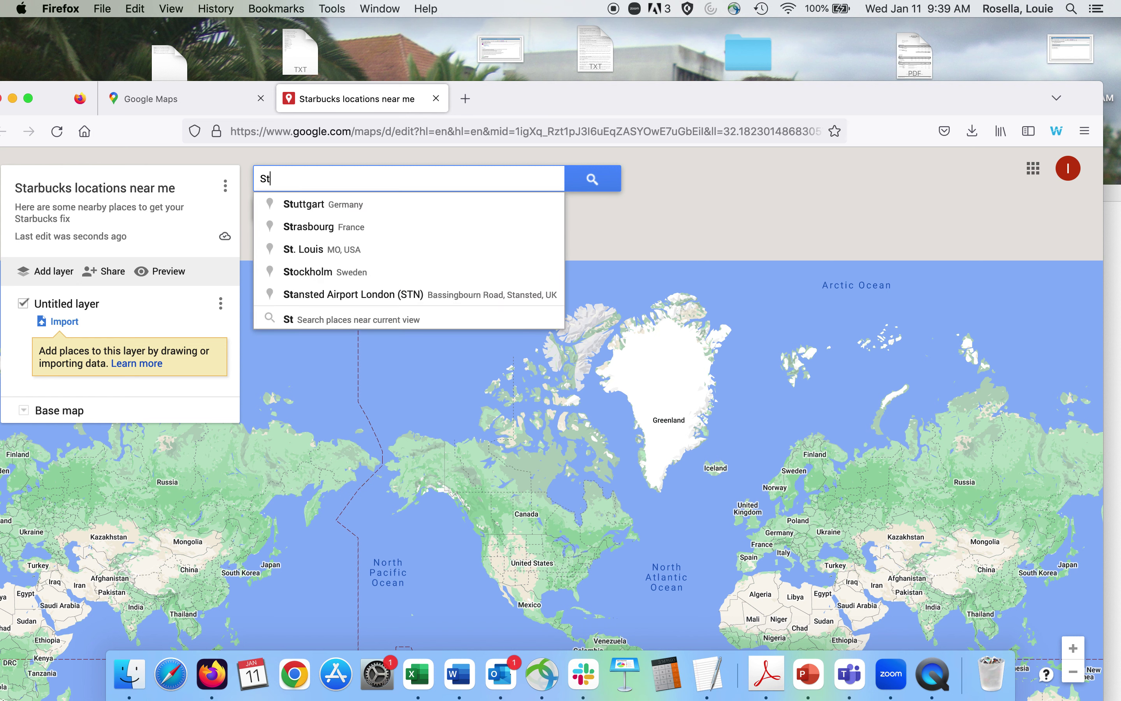
{"action": "type", "text": "arbucks "}
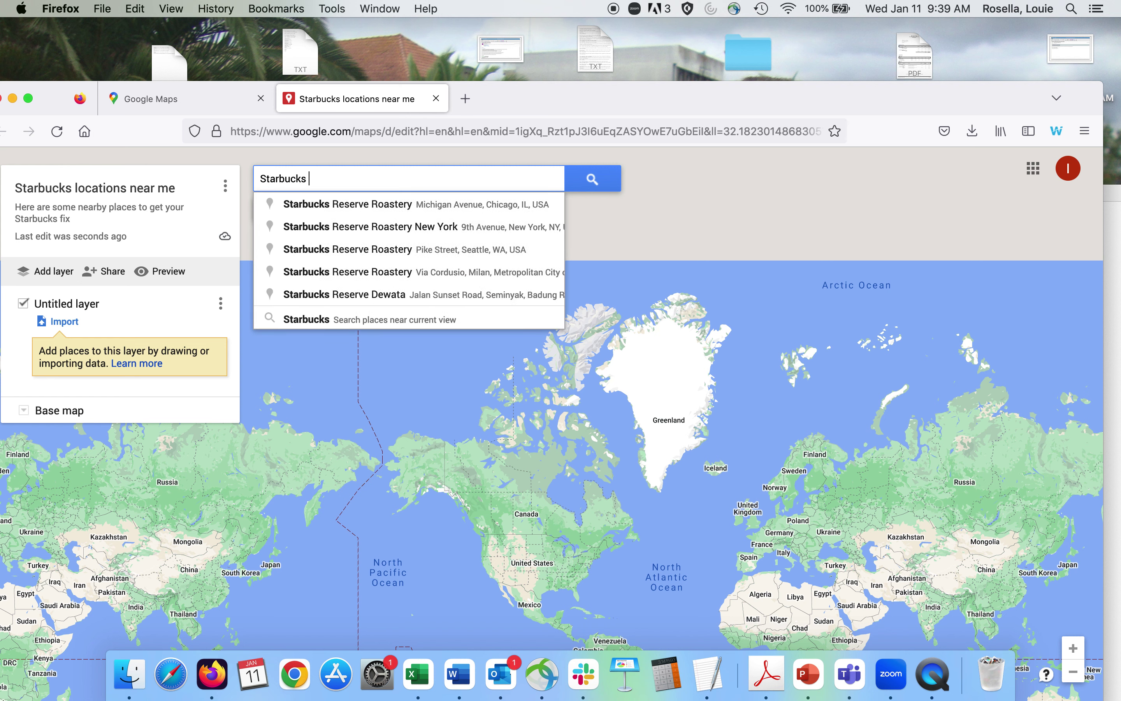
{"action": "type", "text": "wyecr"}
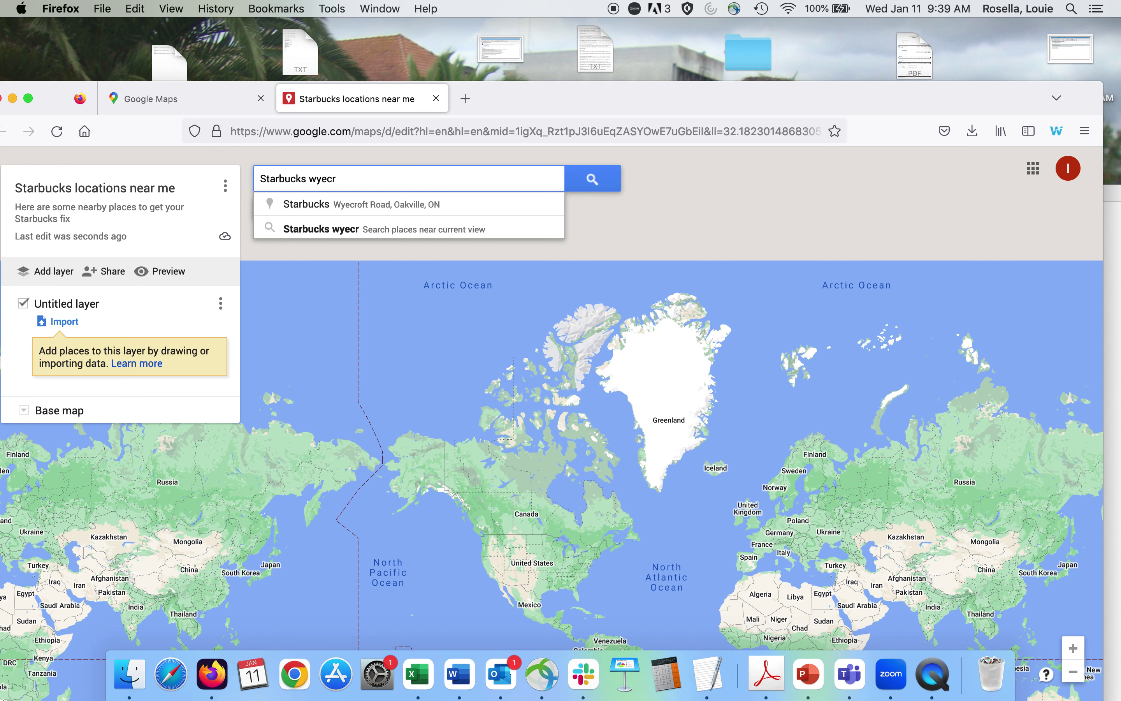
{"action": "left_click", "coordinate": [365, 217]}
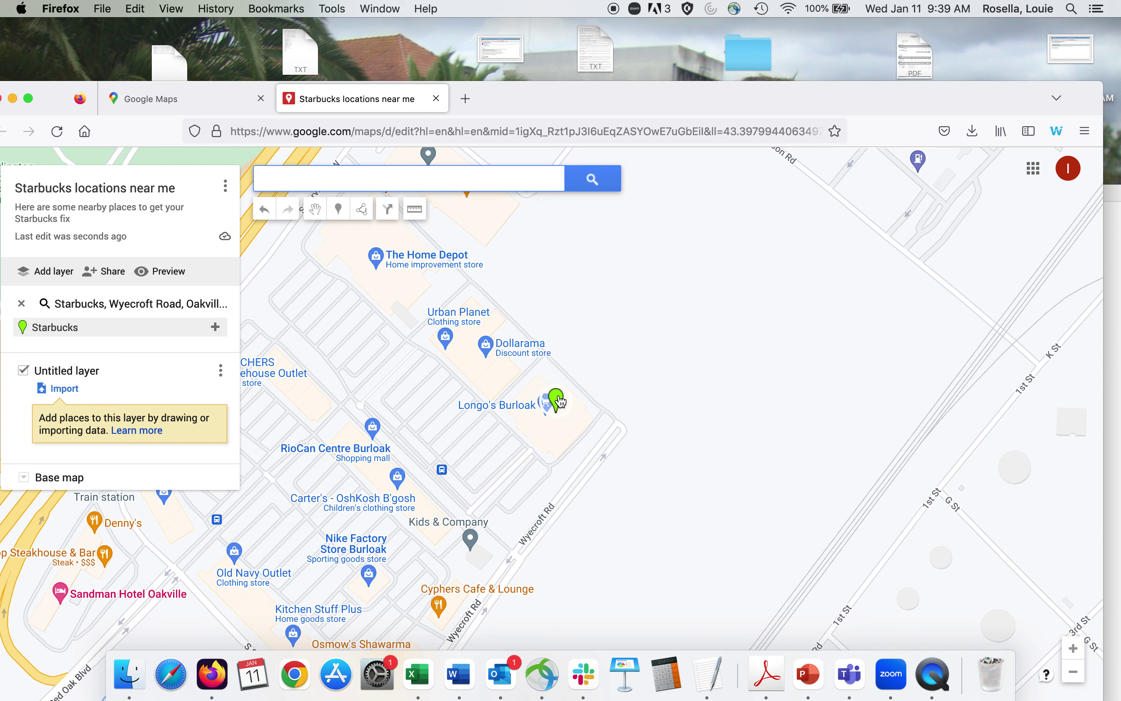
{"action": "left_click_drag", "start_coordinate": [588, 98], "coordinate": [622, 36]}
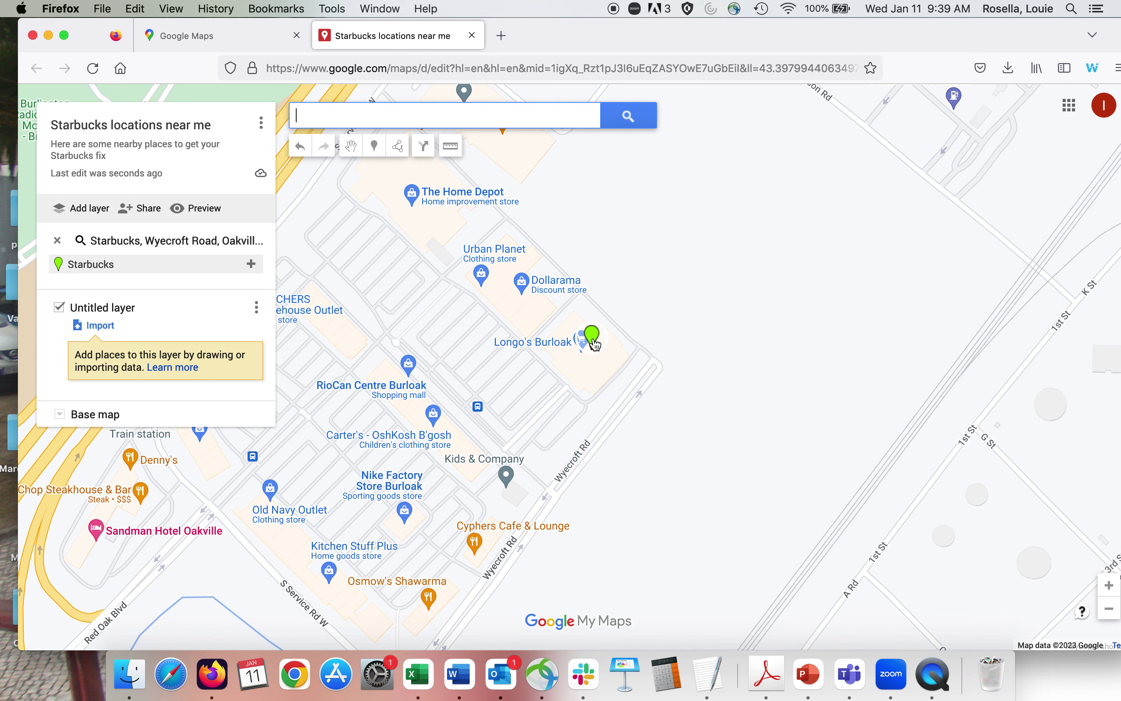
{"action": "left_click", "coordinate": [593, 338]}
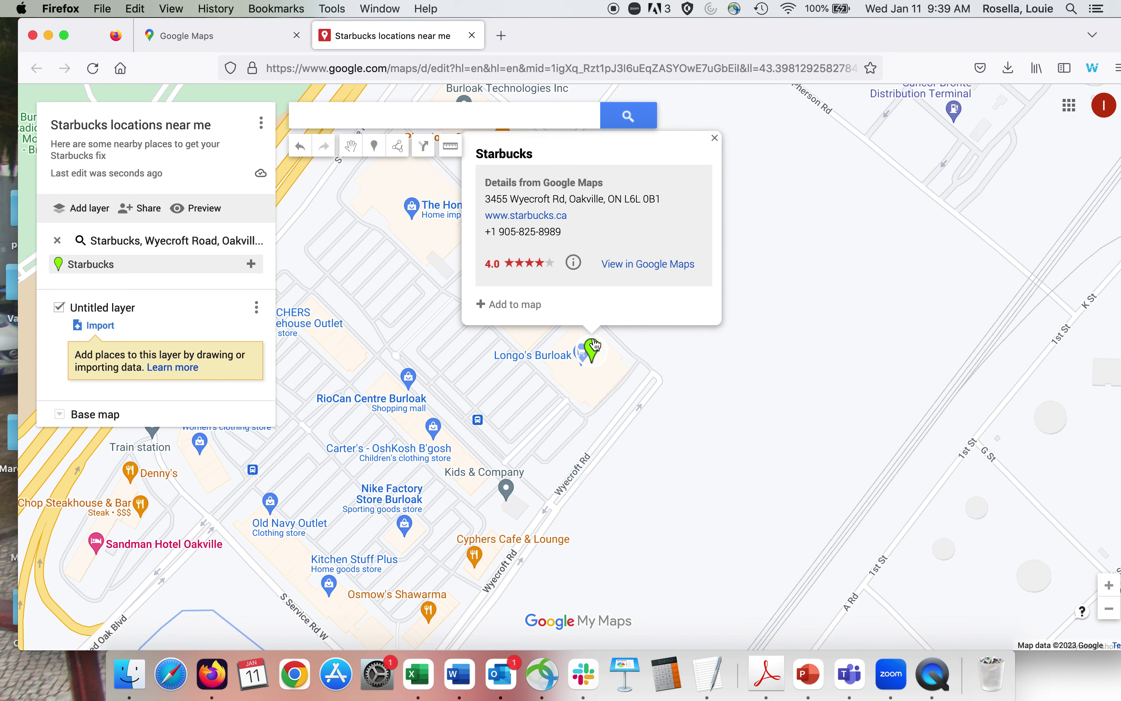
{"action": "left_click", "coordinate": [509, 305]}
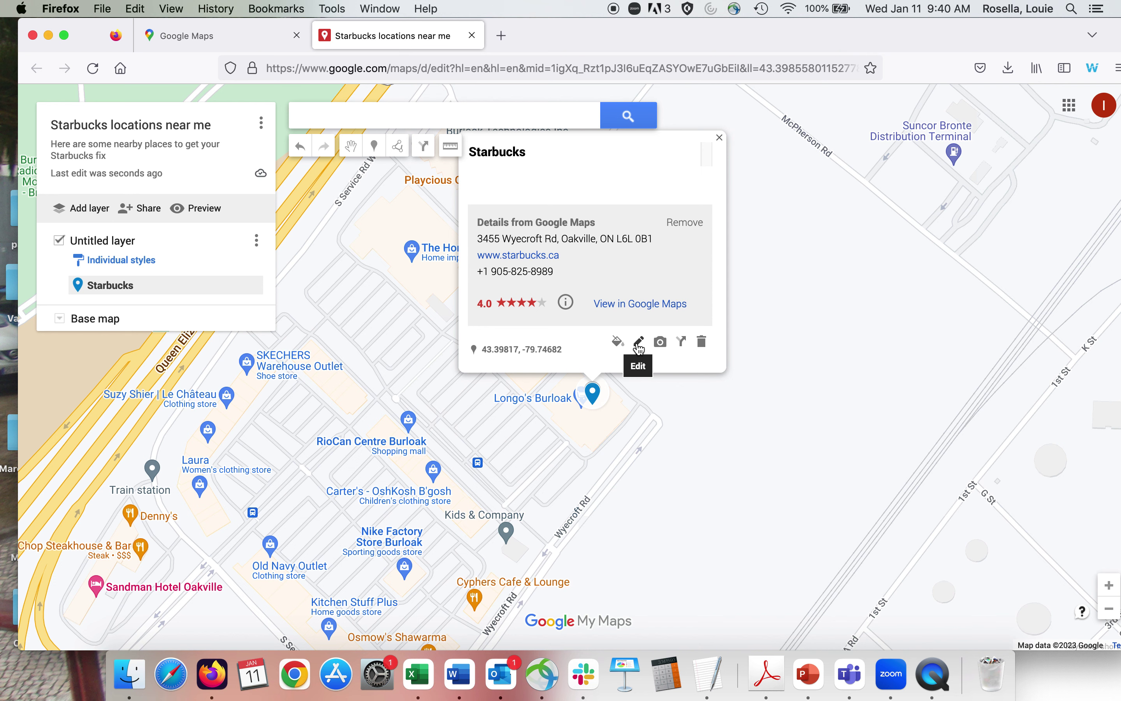
Set the Wyecroft pin's description to 'Closes at 8 p.m. and mobile app orders not available'.
{"action": "left_click", "coordinate": [640, 342]}
{"action": "left_click", "coordinate": [510, 188]}
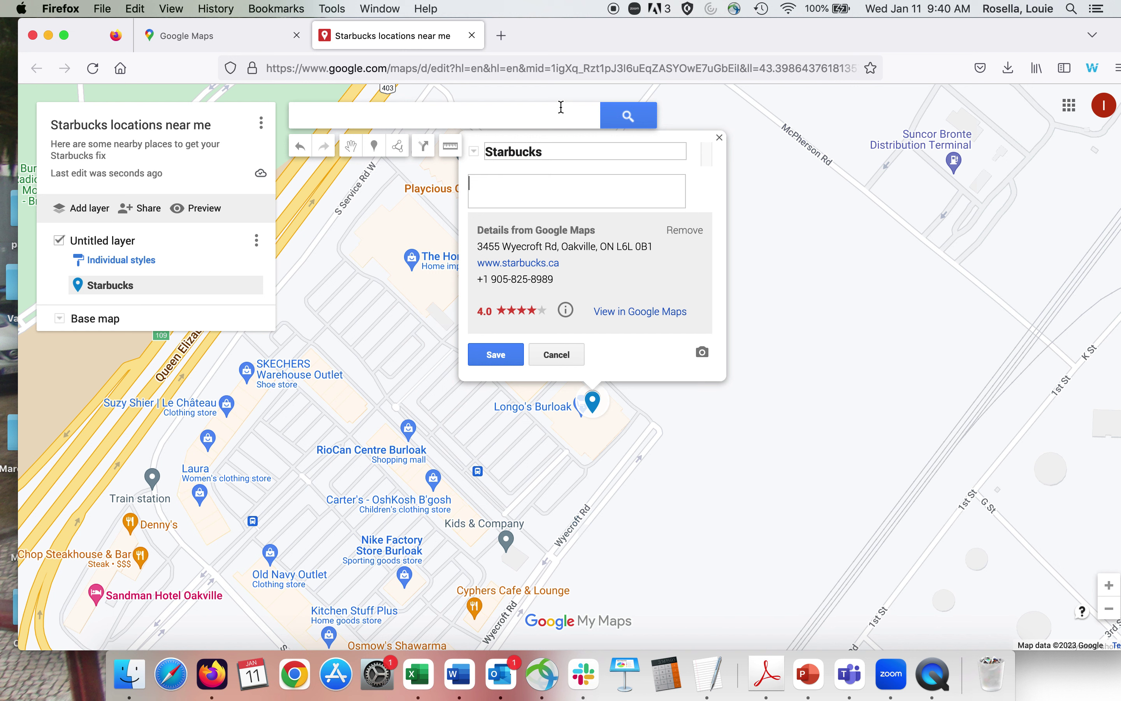
{"action": "type", "text": "Closes at 8 p.m. and mobile ap"}
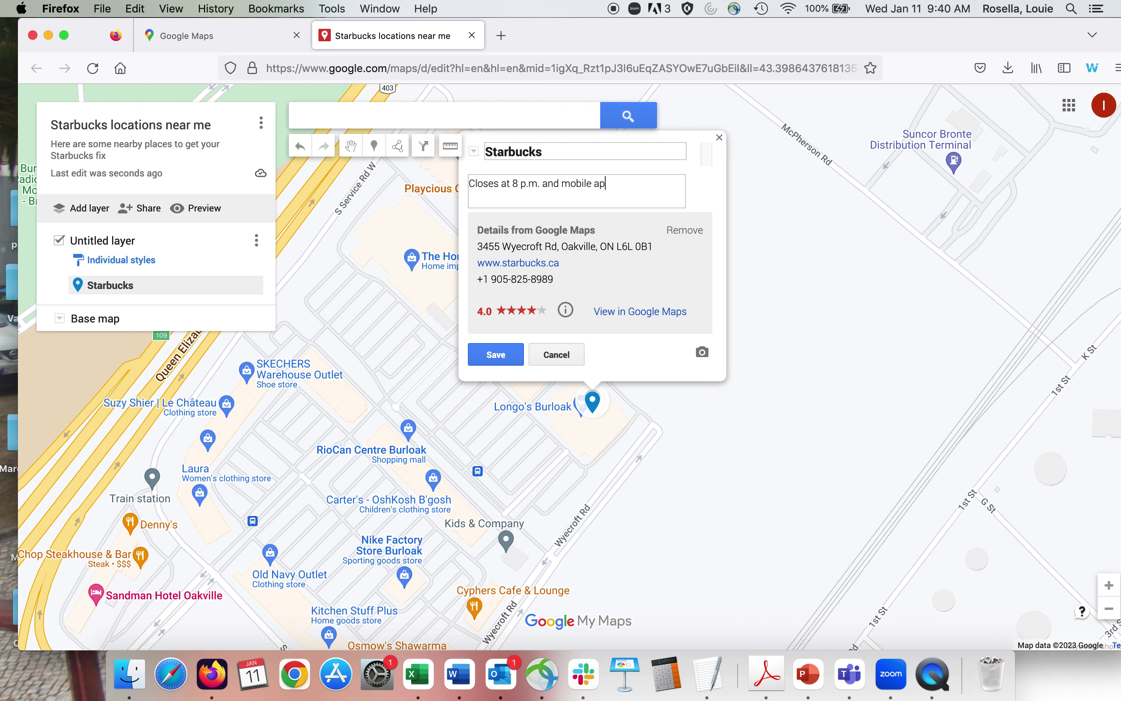
{"action": "type", "text": "p orders not available"}
{"action": "left_click", "coordinate": [494, 362]}
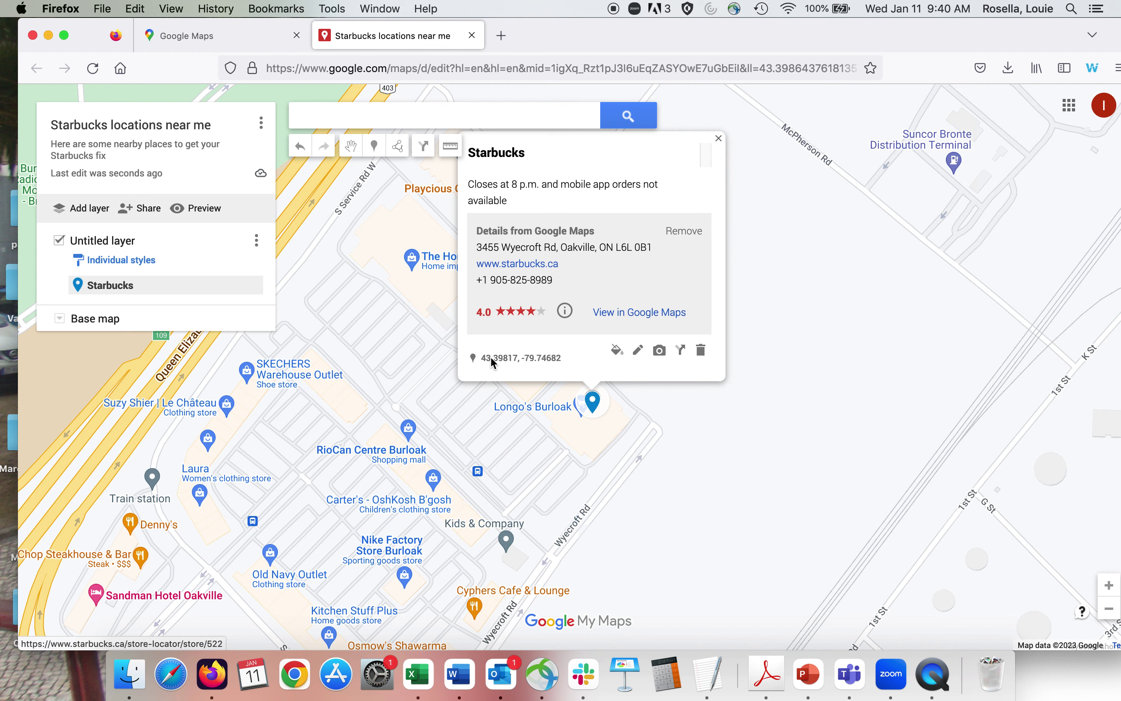
Bring the Starbucks notes list forward and reposition the browser window beside it.
{"action": "left_click", "coordinate": [360, 119]}
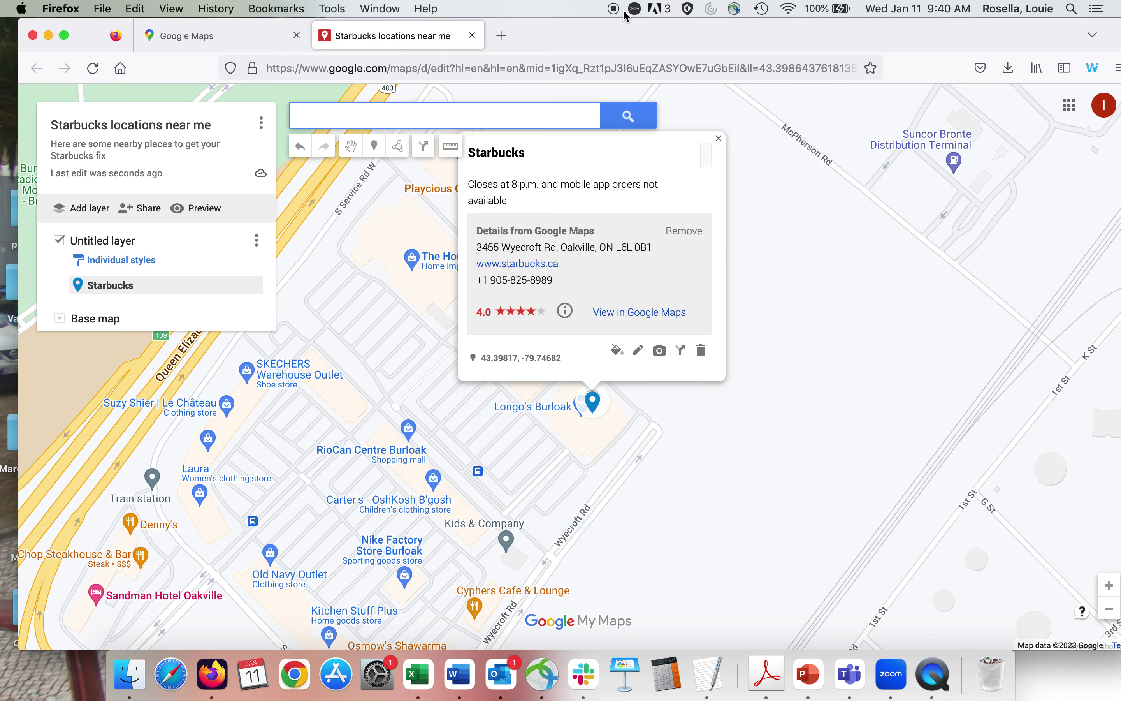
{"action": "left_click_drag", "start_coordinate": [621, 33], "coordinate": [620, 139]}
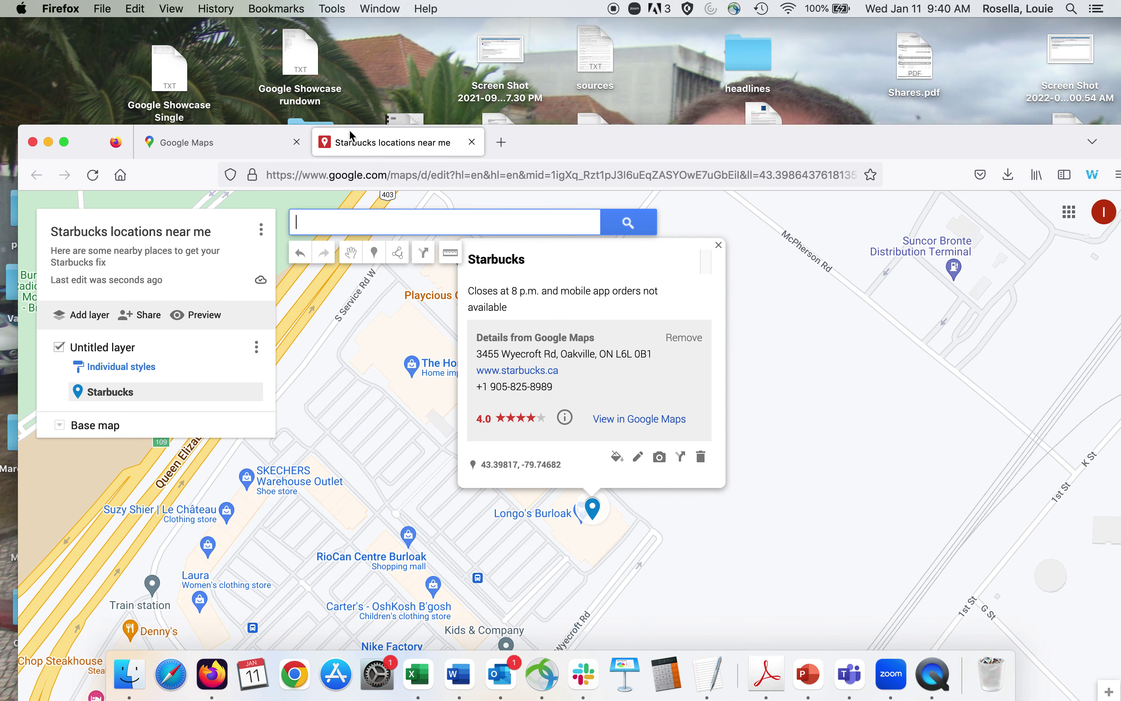
{"action": "left_click_drag", "start_coordinate": [619, 156], "coordinate": [402, 44]}
{"action": "left_click", "coordinate": [979, 299]}
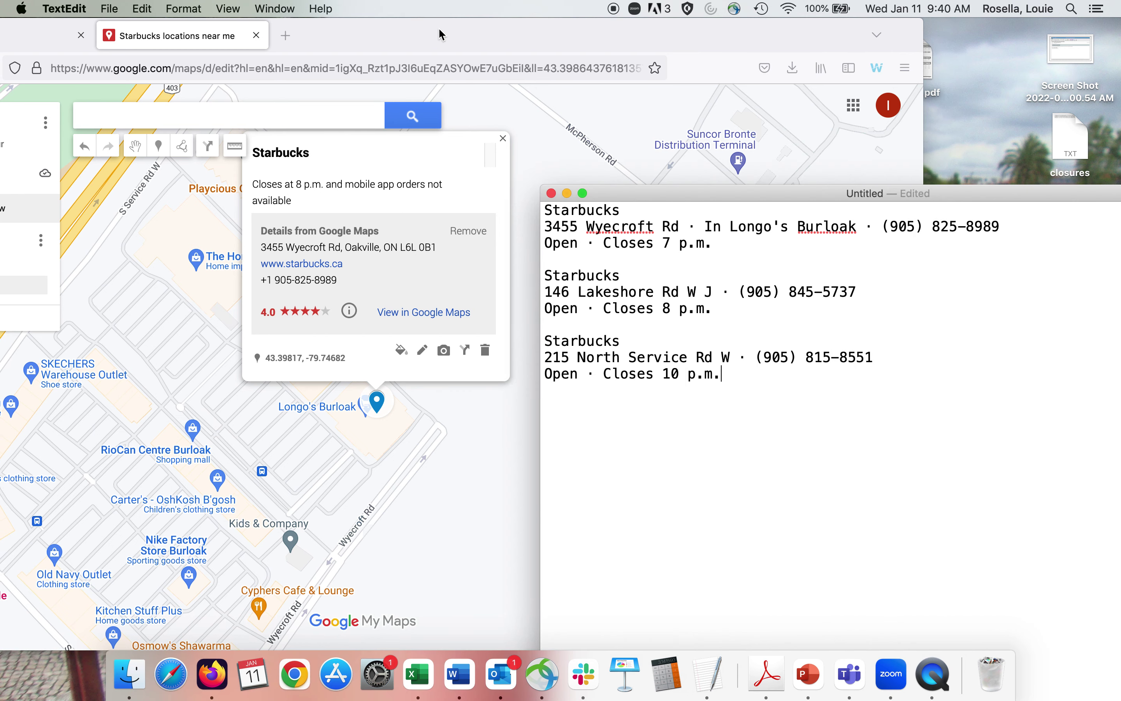
{"action": "left_click_drag", "start_coordinate": [443, 36], "coordinate": [619, 9]}
Search 'starbucks 146' and add the 146 Lakeshore Rd W Starbucks to the map.
{"action": "left_click", "coordinate": [351, 122]}
{"action": "type", "text": "star"}
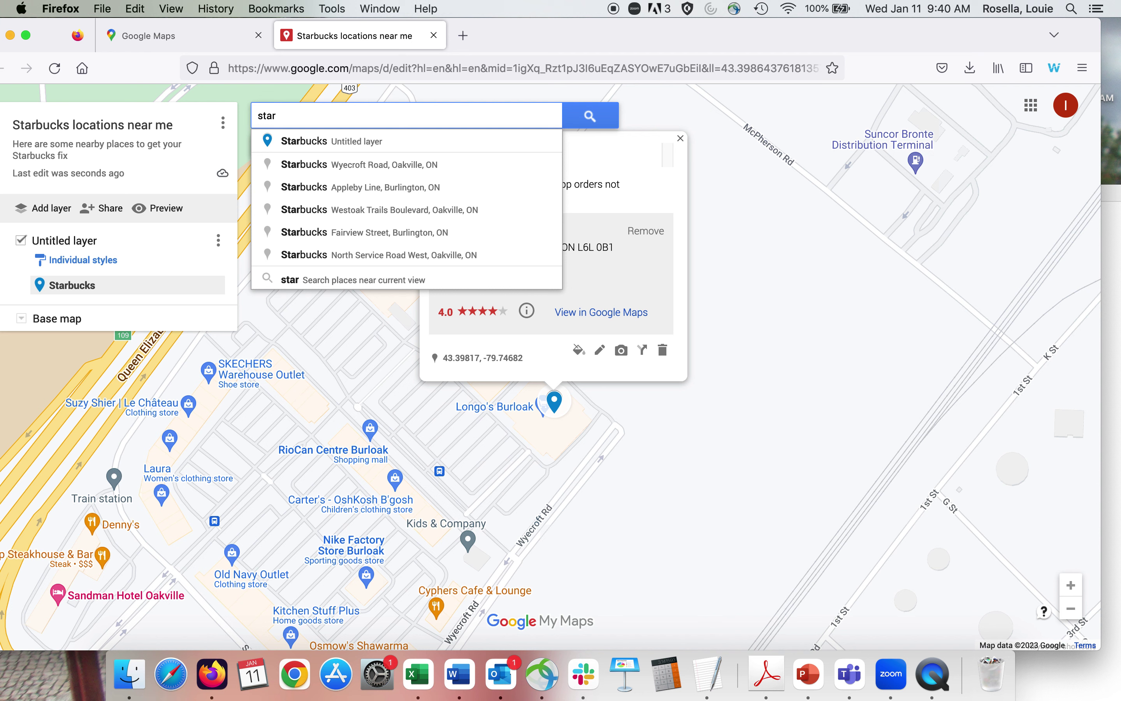
{"action": "type", "text": "bucks"}
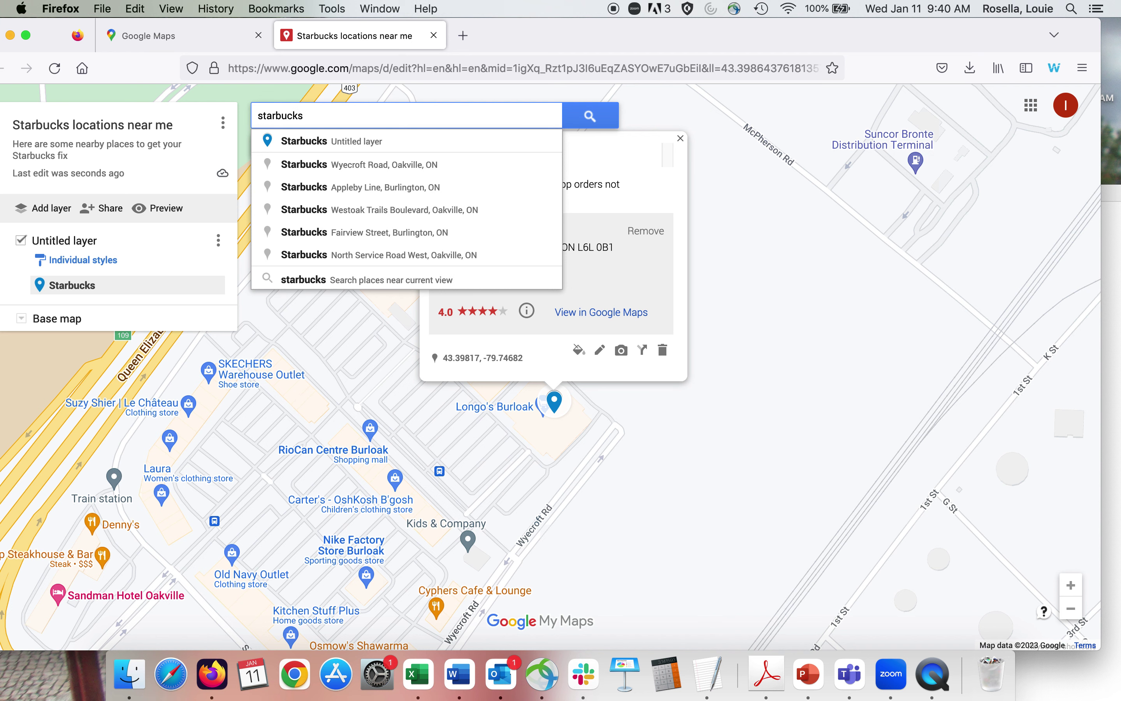
{"action": "type", "text": " 146"}
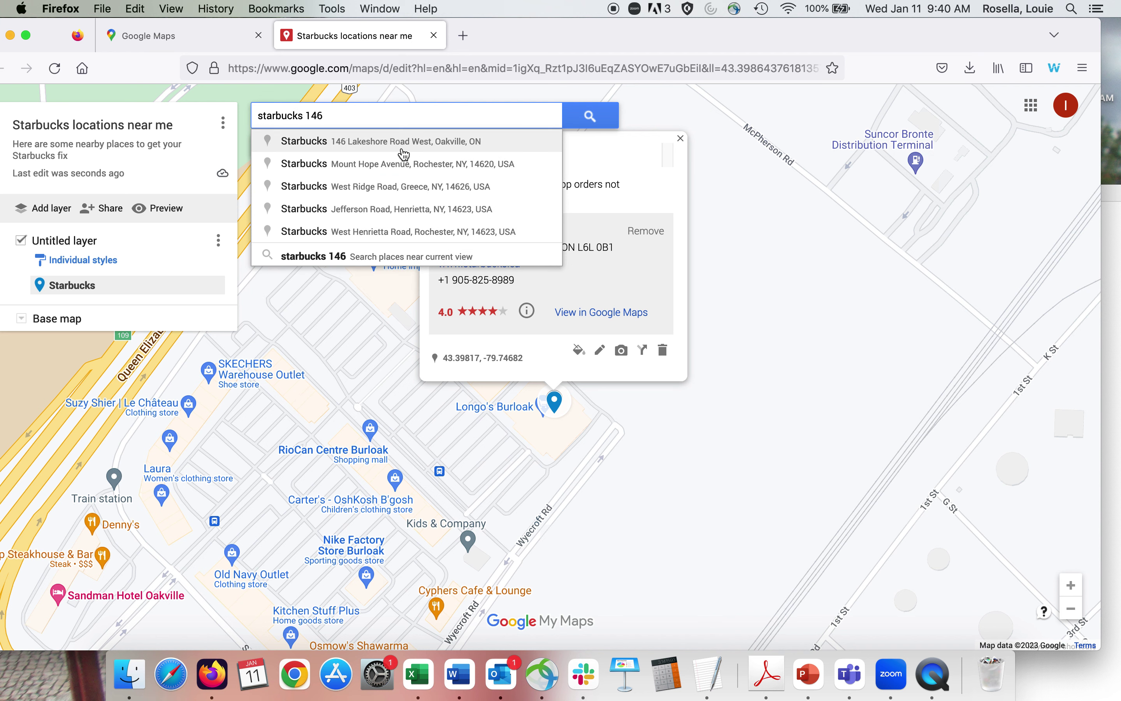
{"action": "left_click", "coordinate": [402, 151]}
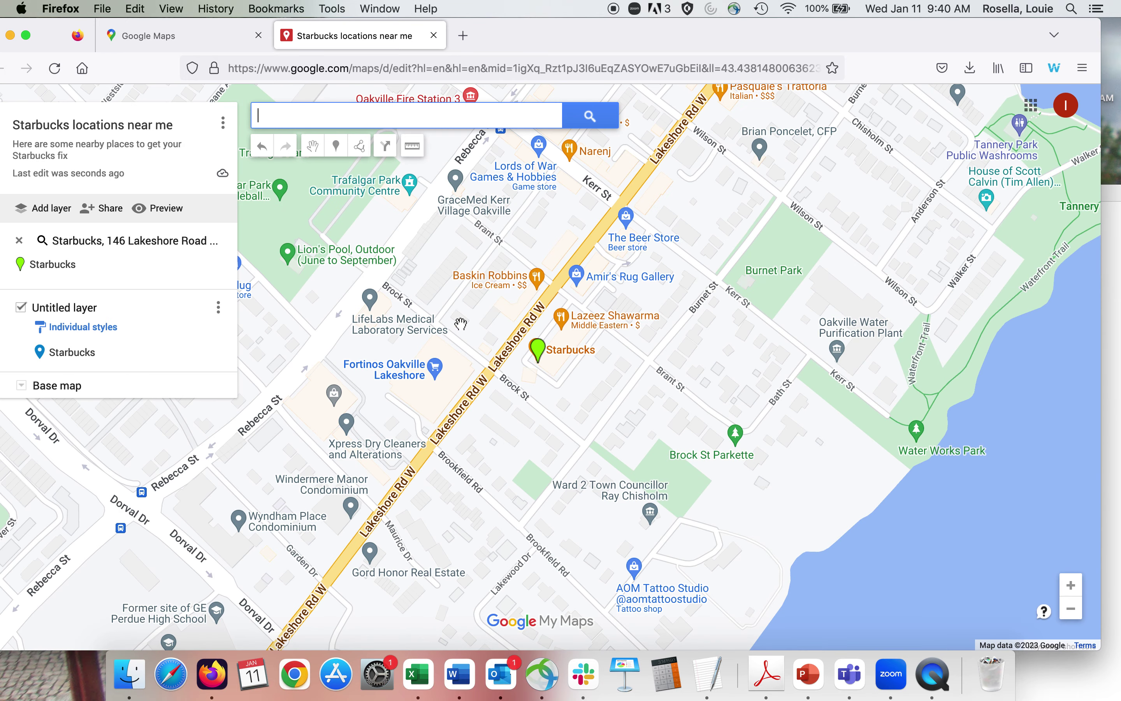
{"action": "left_click", "coordinate": [538, 362]}
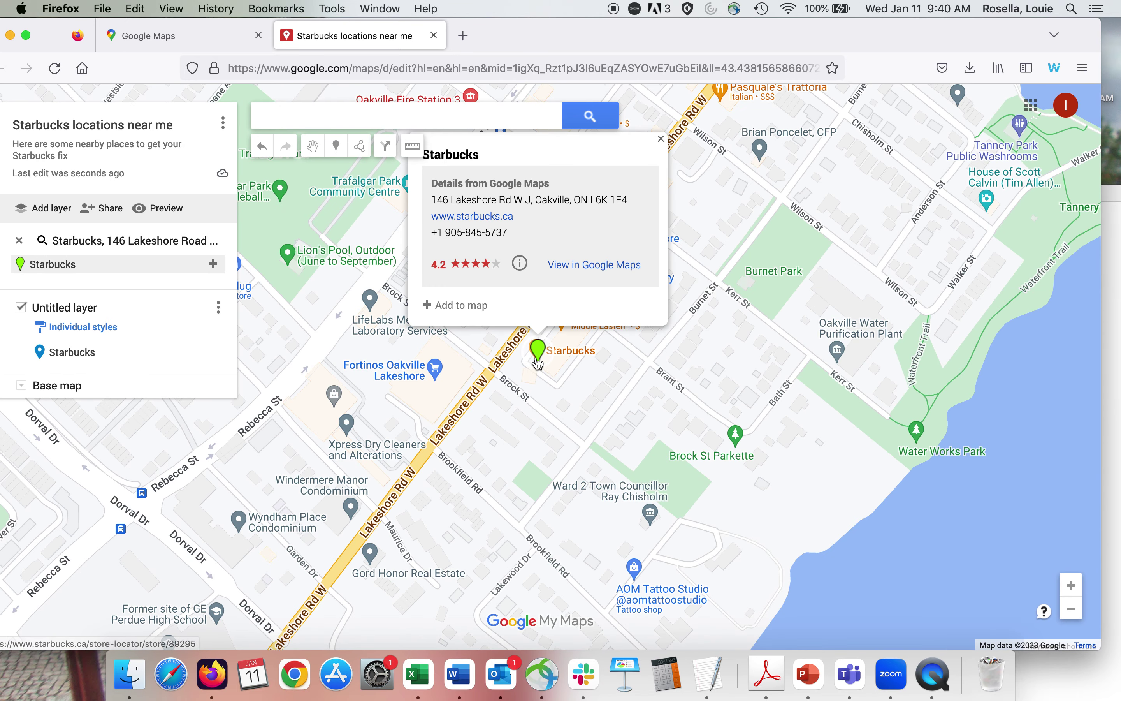
{"action": "left_click", "coordinate": [453, 304]}
Describe the Lakeshore pin as 'Closes at 8 p.m. and mobile orders accepted'.
{"action": "left_click", "coordinate": [584, 351]}
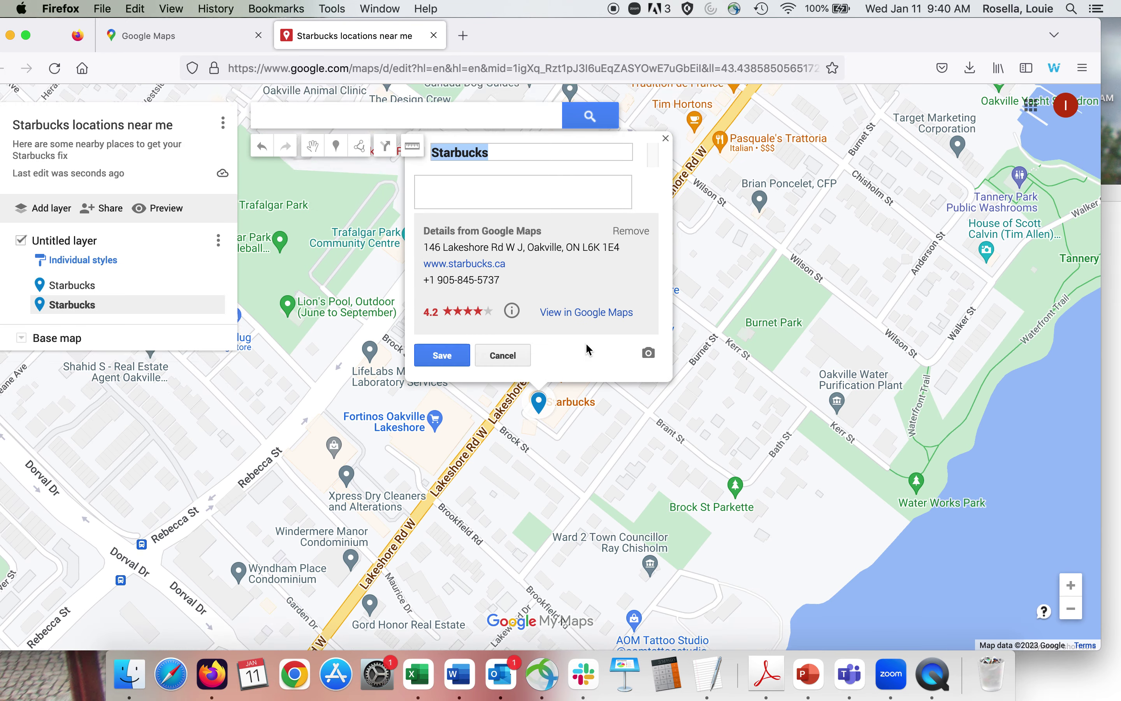
{"action": "left_click", "coordinate": [432, 180]}
{"action": "mouse_move", "coordinate": [601, 39]}
{"action": "left_mouse_down"}
{"action": "mouse_move", "coordinate": [600, 397]}
{"action": "mouse_move", "coordinate": [590, 7]}
{"action": "mouse_move", "coordinate": [587, 38]}
{"action": "left_mouse_up"}
{"action": "type", "text": "Close"}
{"action": "key", "text": "BackSpace"}
{"action": "key", "text": "BackSpace"}
{"action": "key", "text": "BackSpace"}
{"action": "key", "text": "BackSpace"}
{"action": "type", "text": "loses at"}
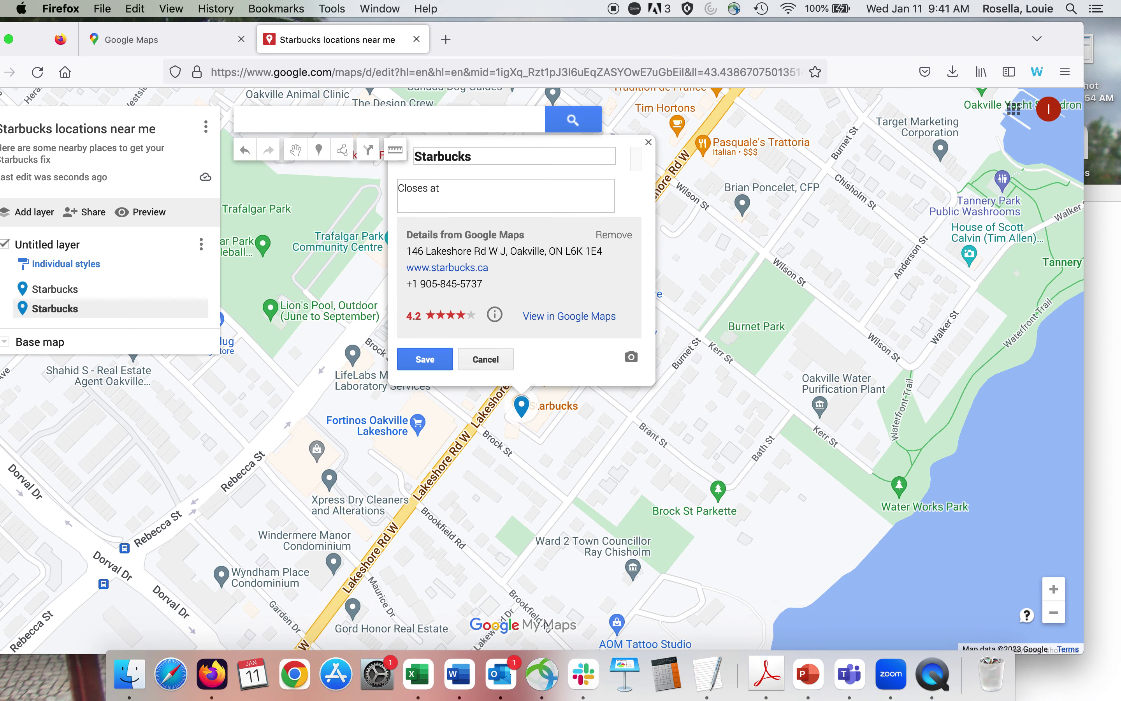
{"action": "type", "text": " 8 p.m. and mobile orders accepted"}
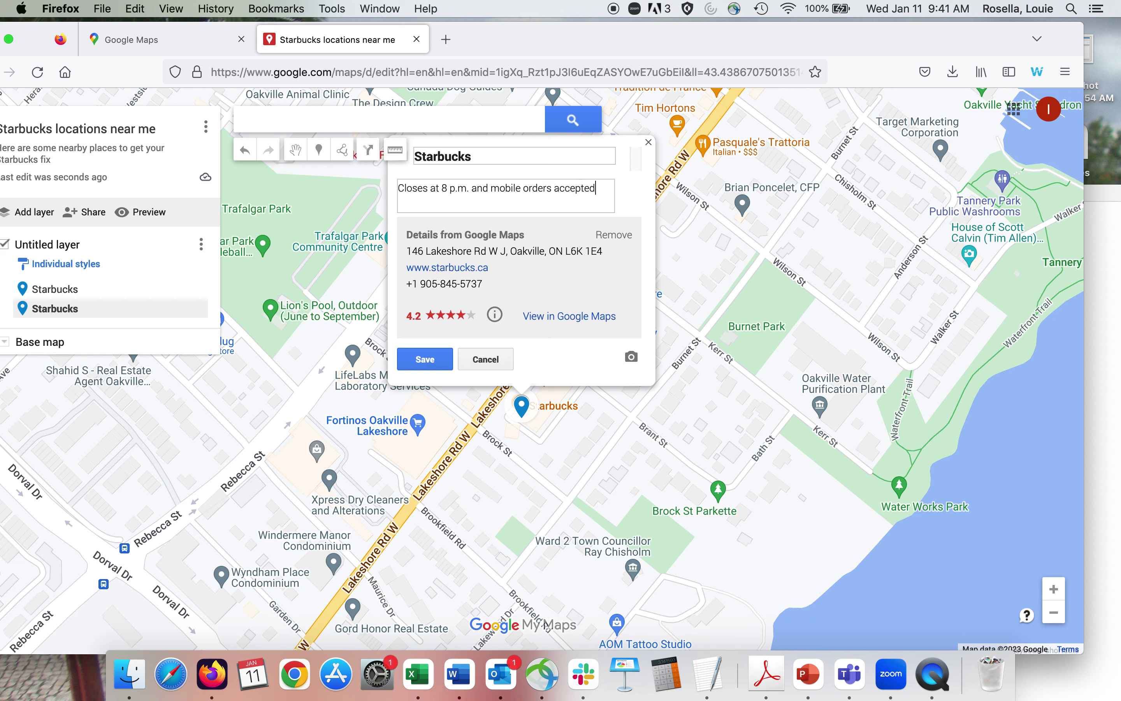
{"action": "left_click", "coordinate": [421, 363]}
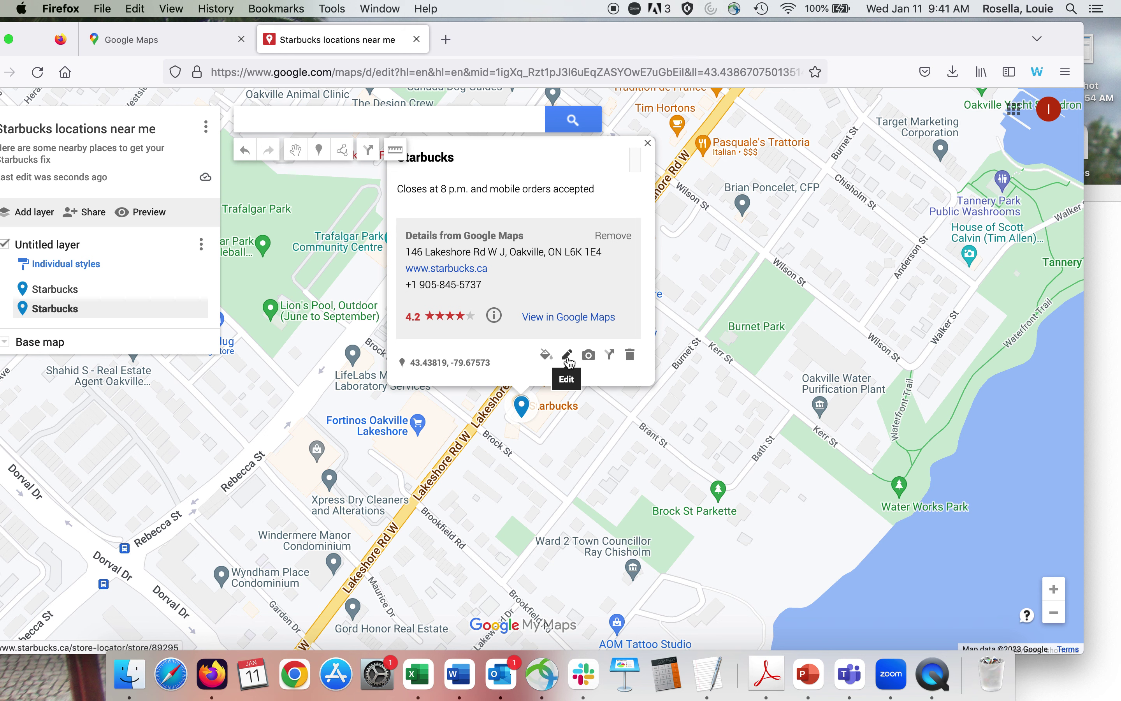
Open the image chooser for the Lakeshore Starbucks pin.
{"action": "left_click", "coordinate": [568, 355]}
{"action": "left_click", "coordinate": [482, 361]}
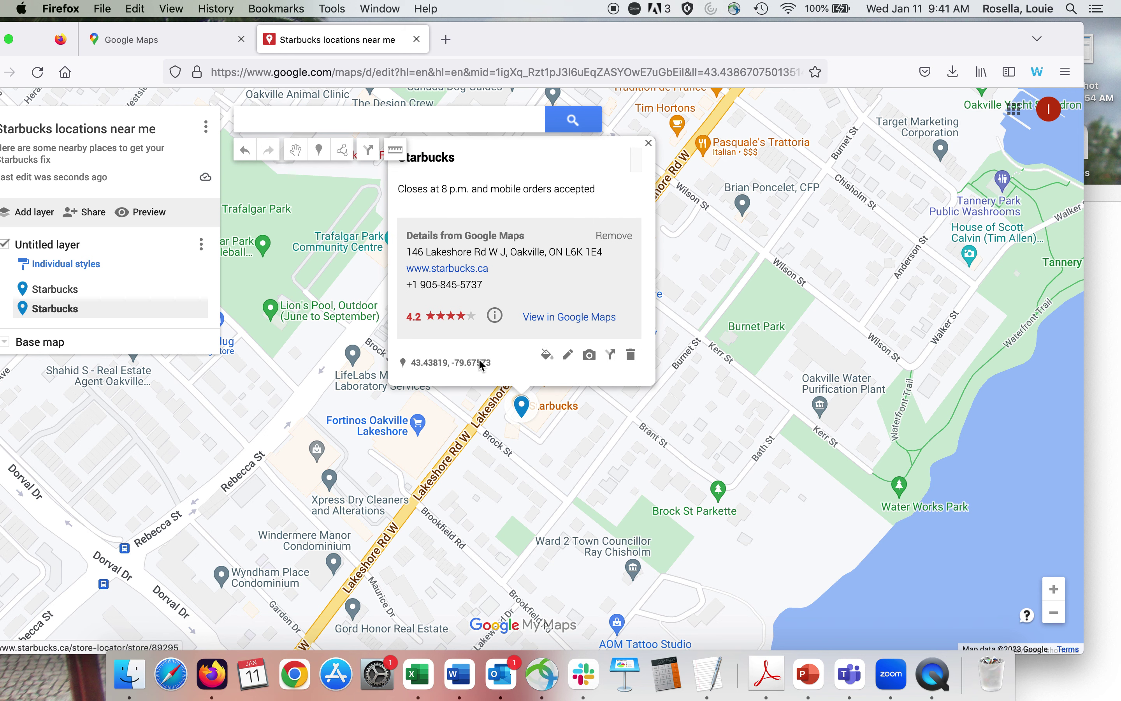
{"action": "left_click", "coordinate": [590, 356]}
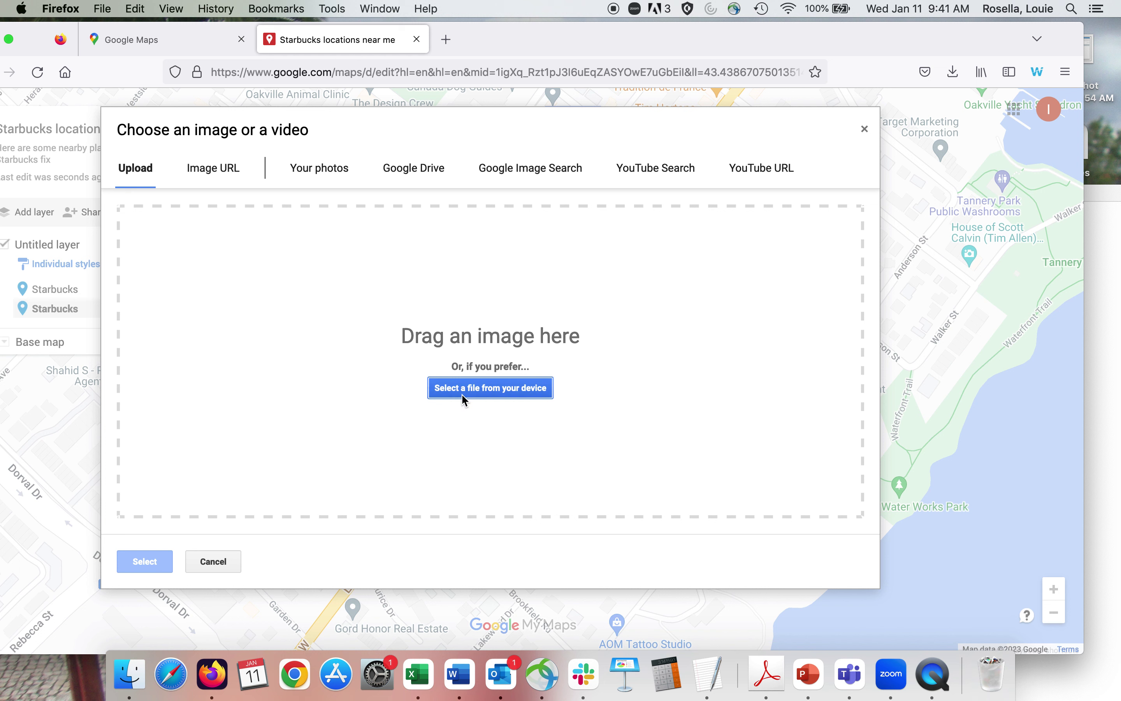
Dismiss the device file picker and switch the image chooser to Image URL.
{"action": "left_click", "coordinate": [475, 389]}
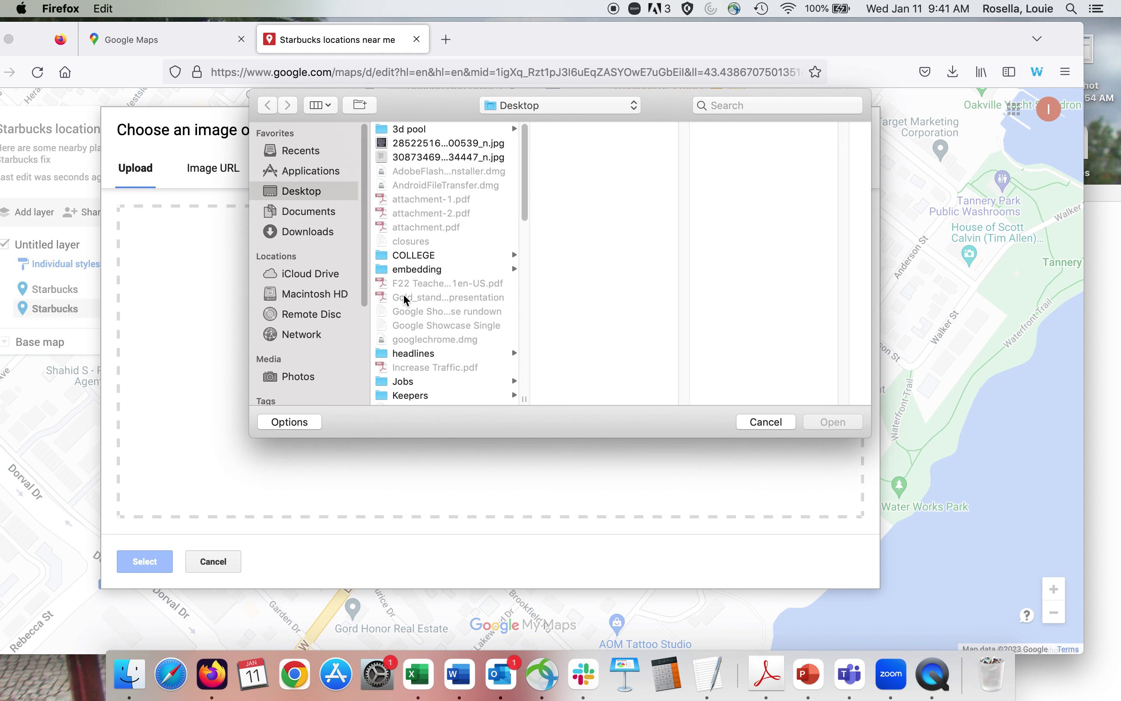
{"action": "left_click", "coordinate": [778, 423]}
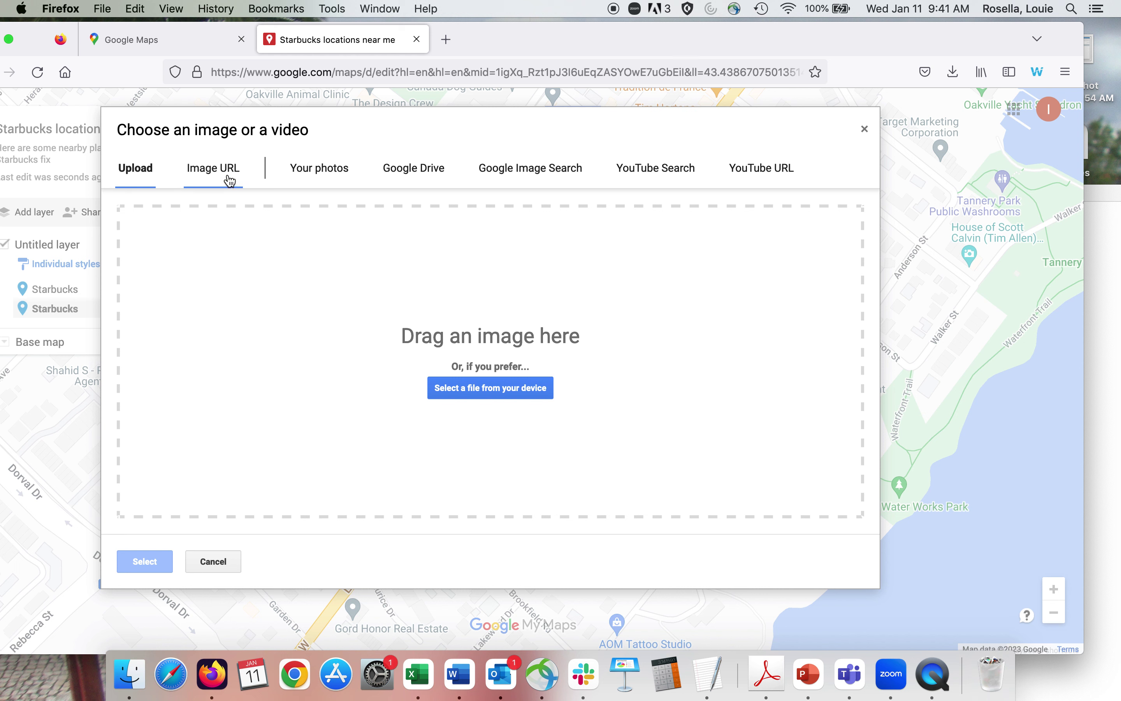
{"action": "left_click", "coordinate": [231, 175]}
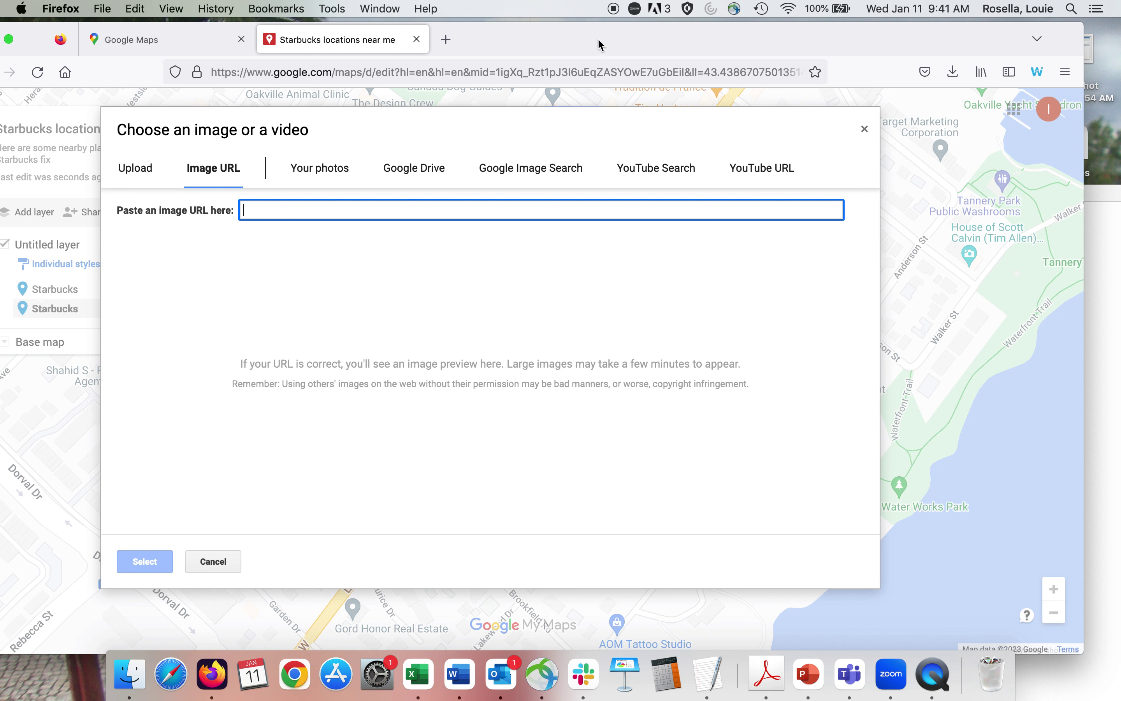
In a new window, find the 146 Lakeshore Rd W Starbucks in Google Maps and select its URL.
{"action": "key", "text": "super+n"}
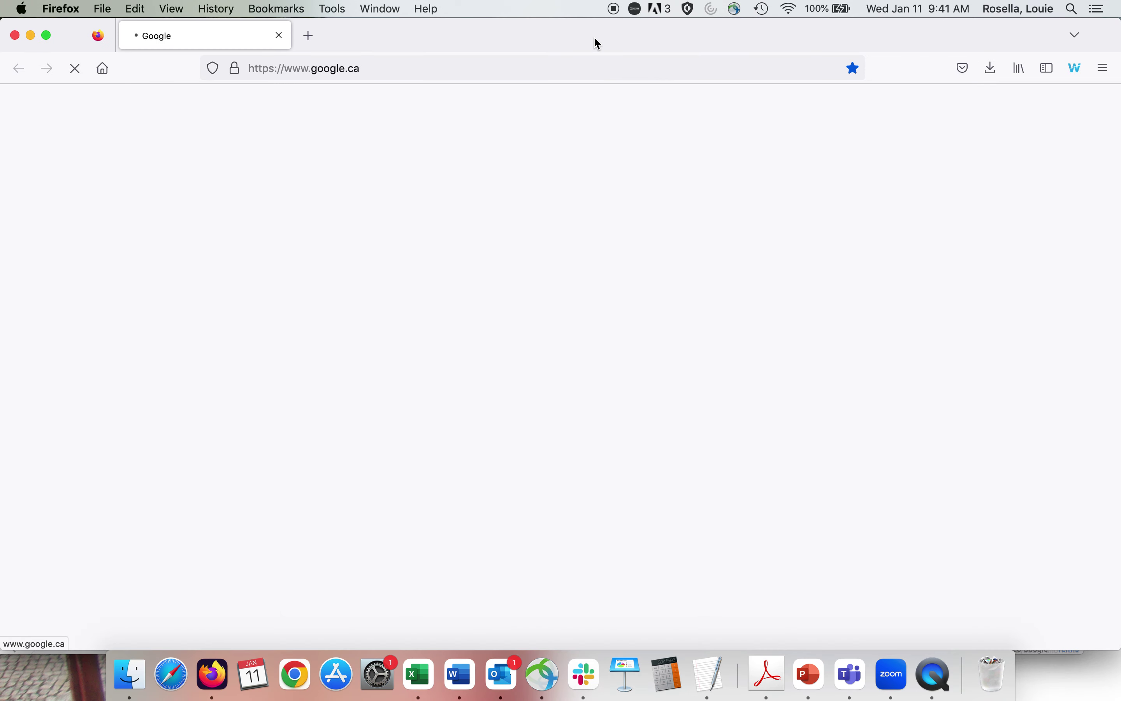
{"action": "type", "text": "starbuc"}
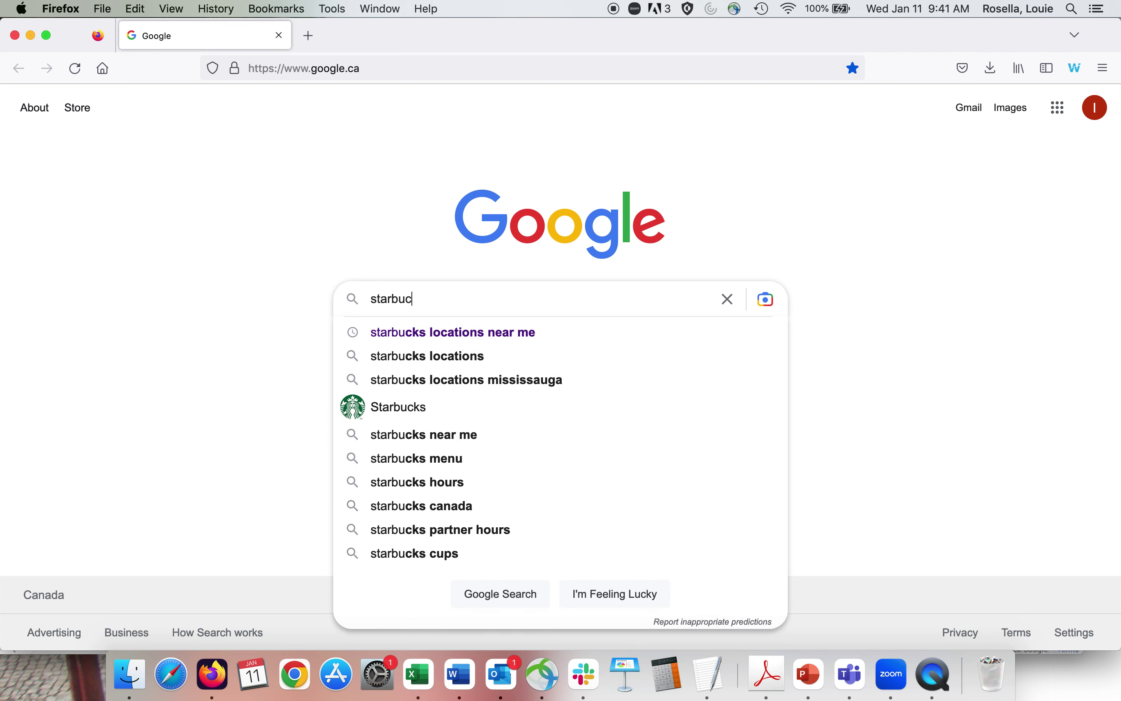
{"action": "type", "text": "ks 146 lakes"}
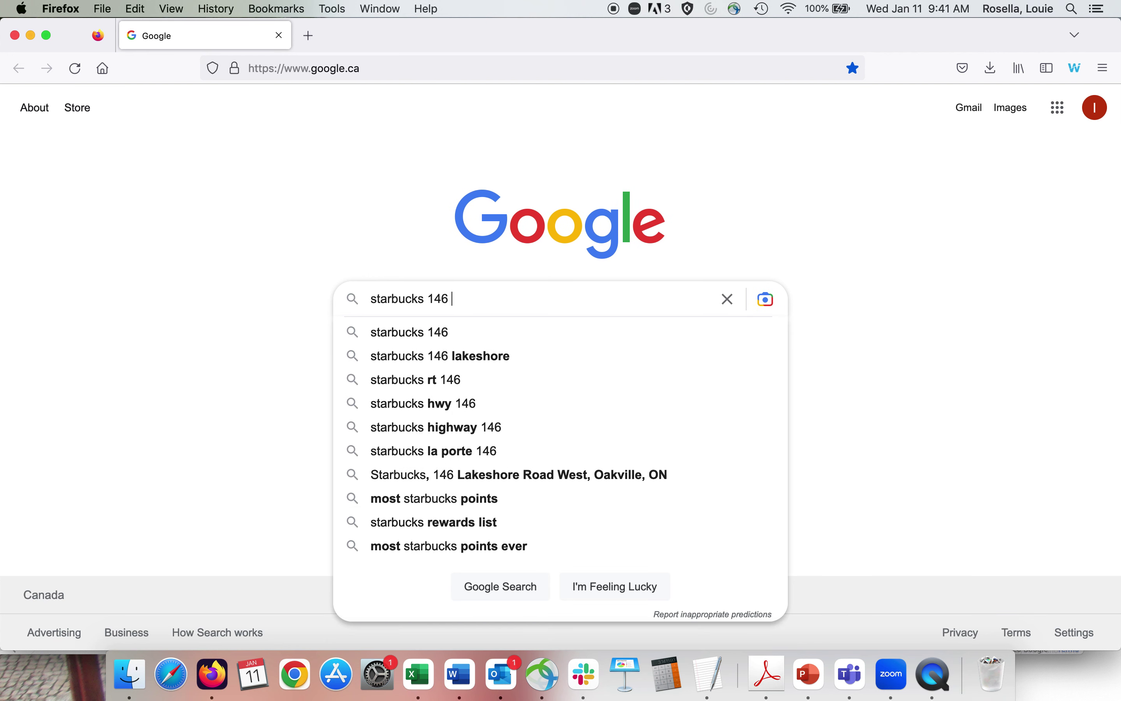
{"action": "key", "text": "Down"}
{"action": "key", "text": "Down"}
{"action": "key", "text": "Return"}
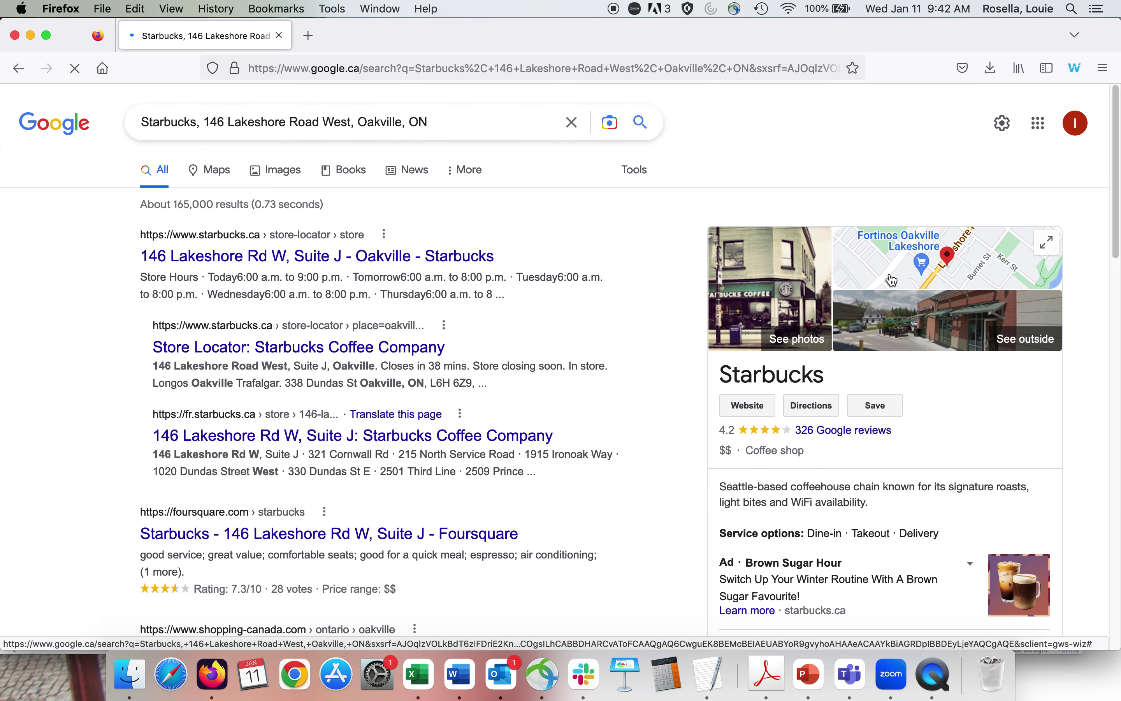
{"action": "left_click", "coordinate": [891, 273]}
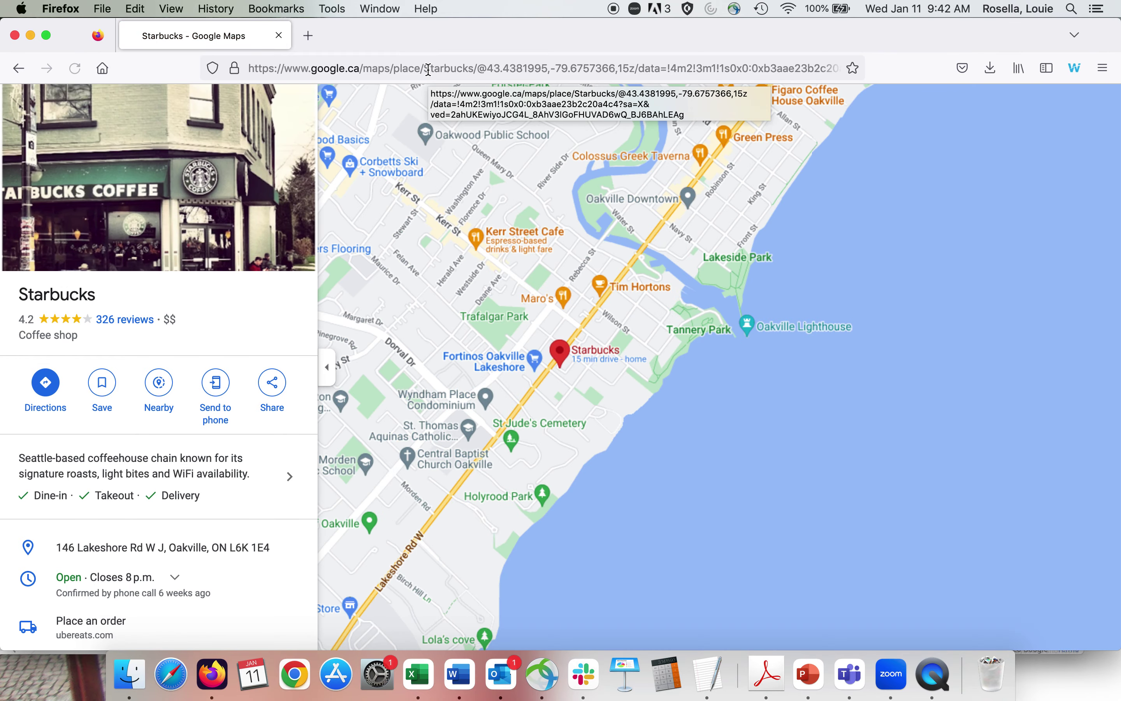
{"action": "left_click", "coordinate": [429, 70]}
{"action": "left_click_drag", "start_coordinate": [478, 35], "coordinate": [770, 149]}
{"action": "left_click", "coordinate": [276, 338]}
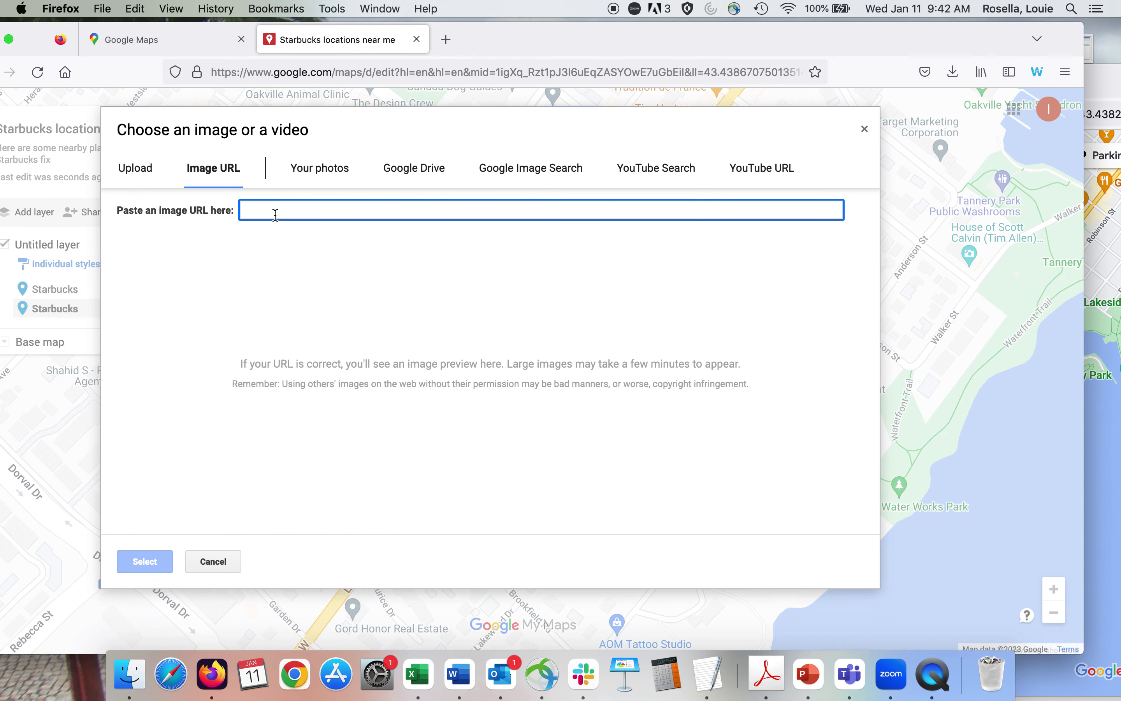
Paste the Google Maps link as the image URL, then close the chooser when it fails.
{"action": "key", "text": "super+v"}
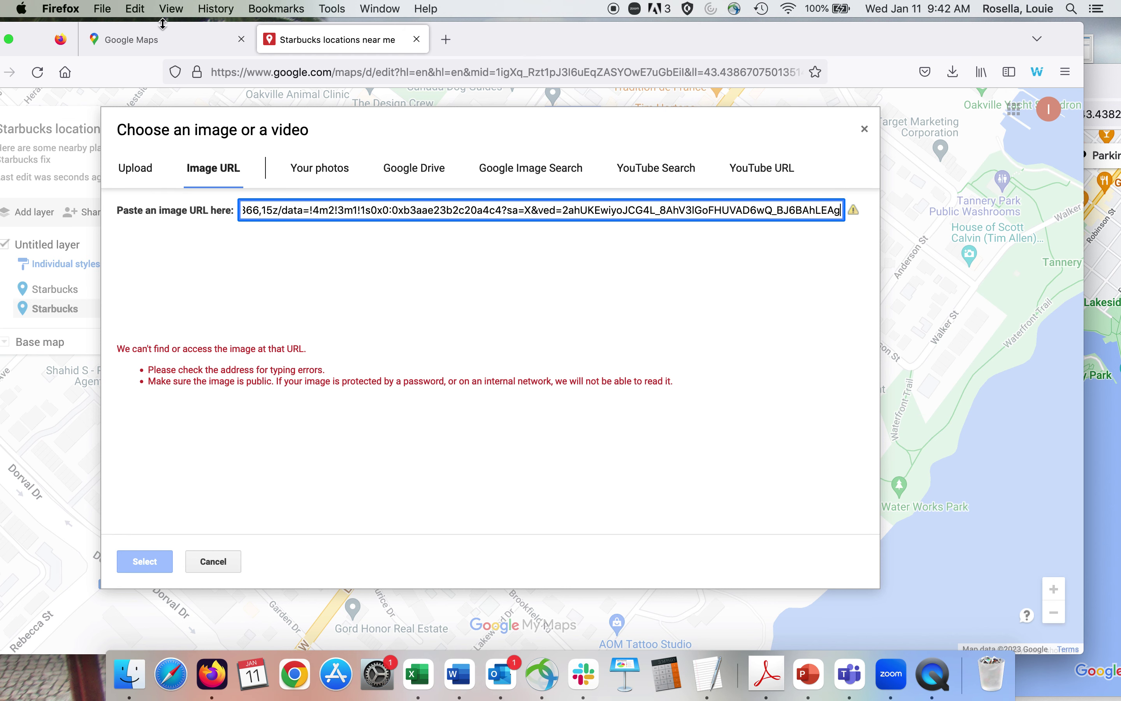
{"action": "left_click", "coordinate": [160, 39]}
{"action": "left_click", "coordinate": [383, 41]}
{"action": "left_click", "coordinate": [864, 129]}
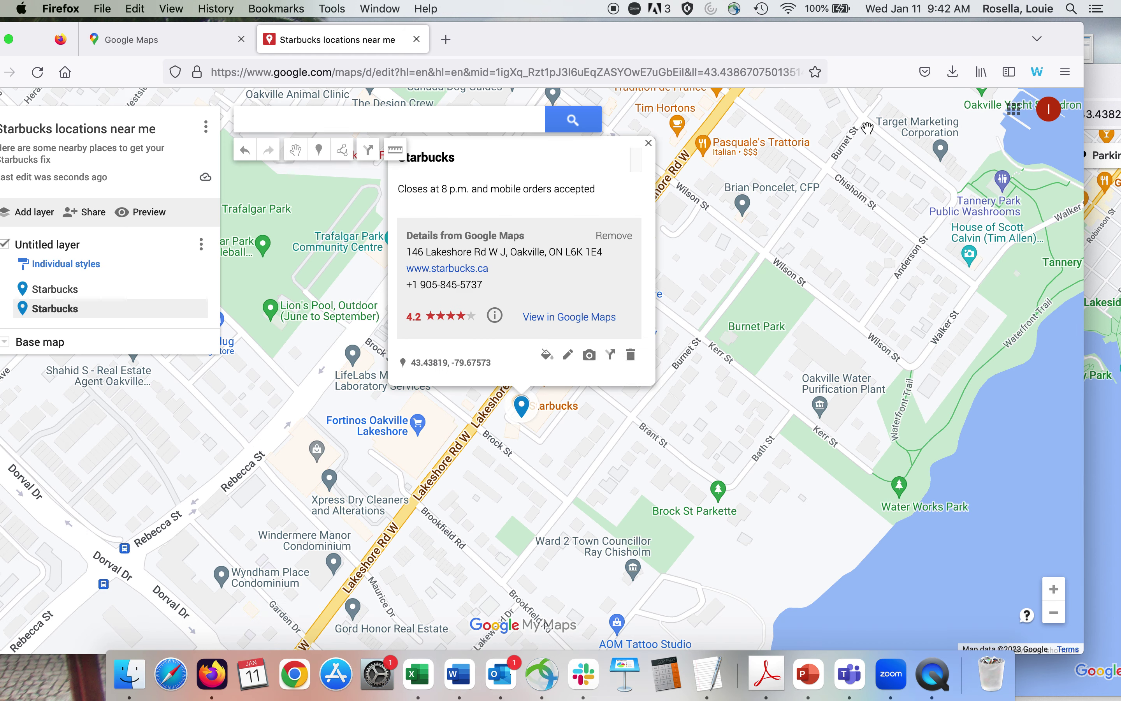
Reopen the pin's image chooser and bring up the Lakeshore Starbucks storefront photo in Google Maps.
{"action": "left_click", "coordinate": [589, 355]}
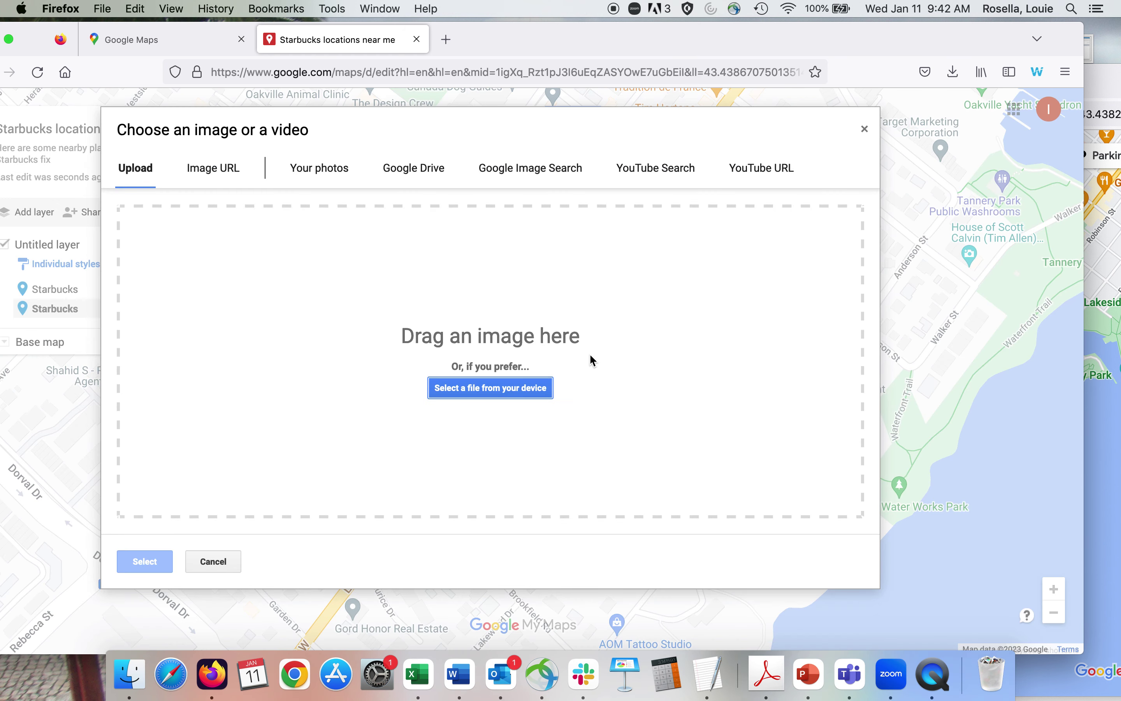
{"action": "left_click", "coordinate": [1108, 77]}
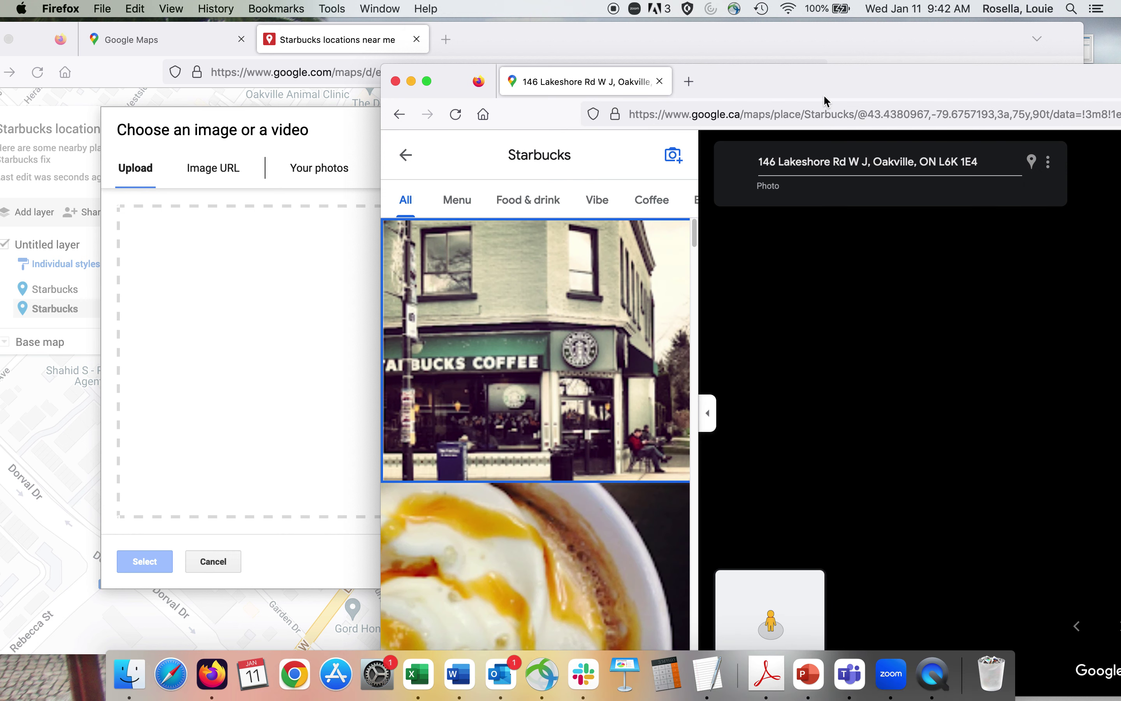
{"action": "left_click_drag", "start_coordinate": [773, 70], "coordinate": [356, 22]}
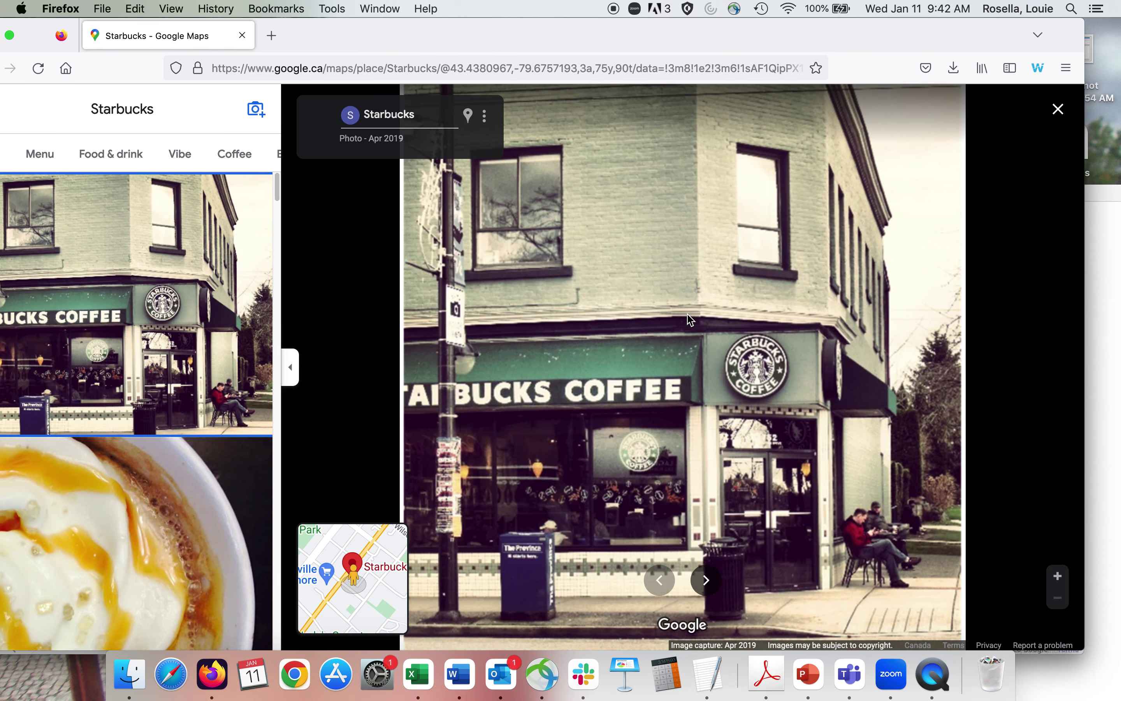
Search Google for 'starbucks 146 lakeshore' and show the image results.
{"action": "left_click", "coordinate": [268, 69]}
{"action": "type", "text": "www.google.ca/"}
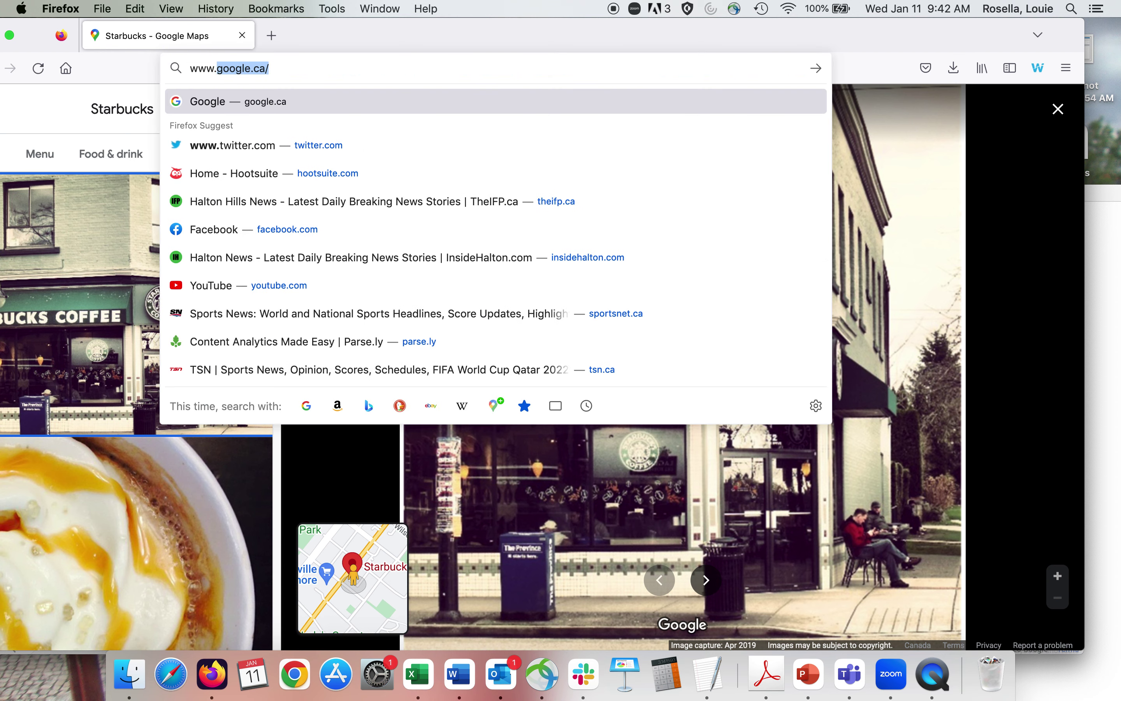
{"action": "key", "text": "Return"}
{"action": "type", "text": "starbucks"}
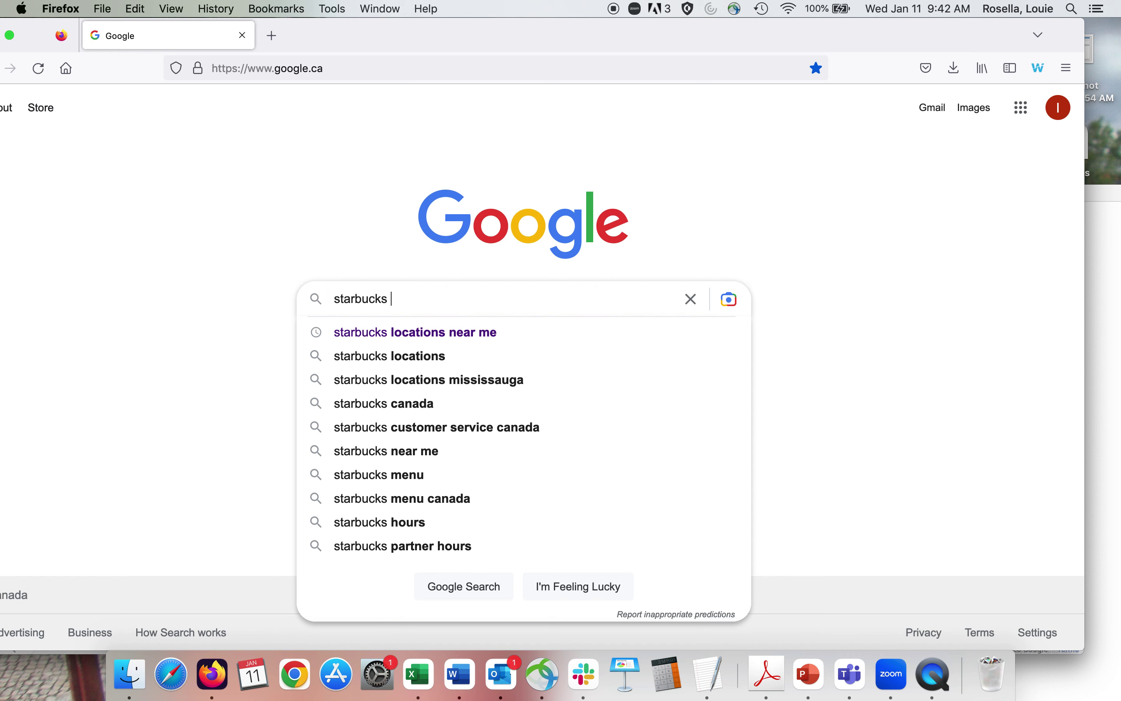
{"action": "type", "text": " 146 lake"}
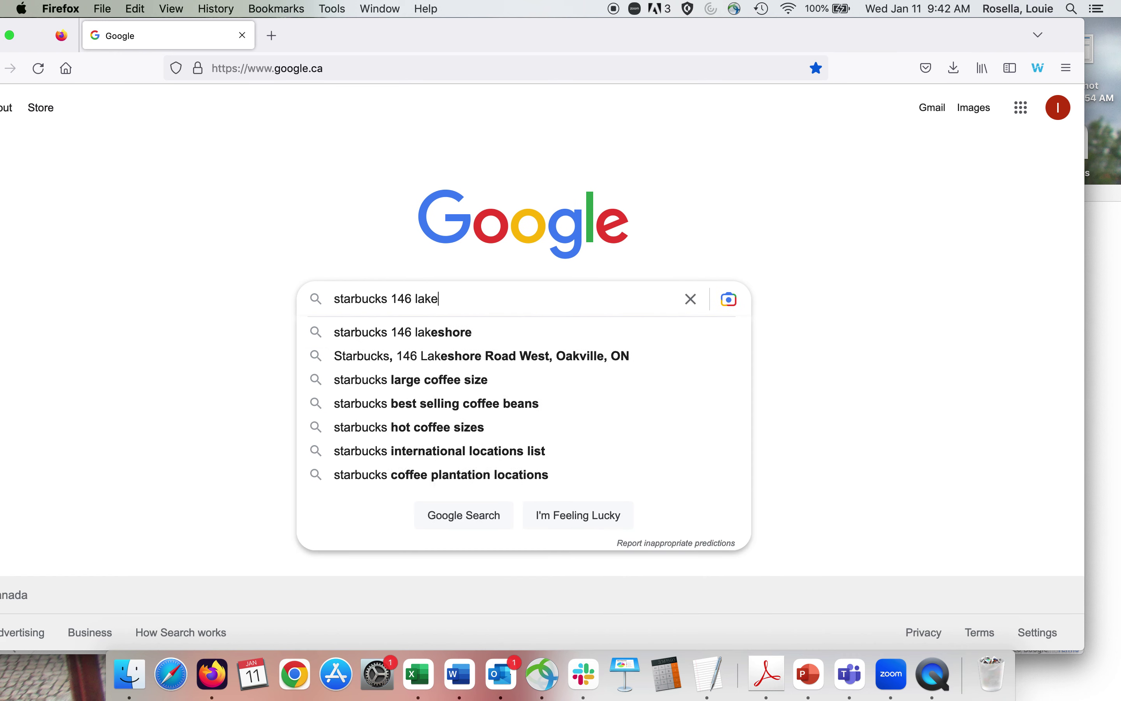
{"action": "type", "text": "shorte"}
{"action": "key", "text": "Return"}
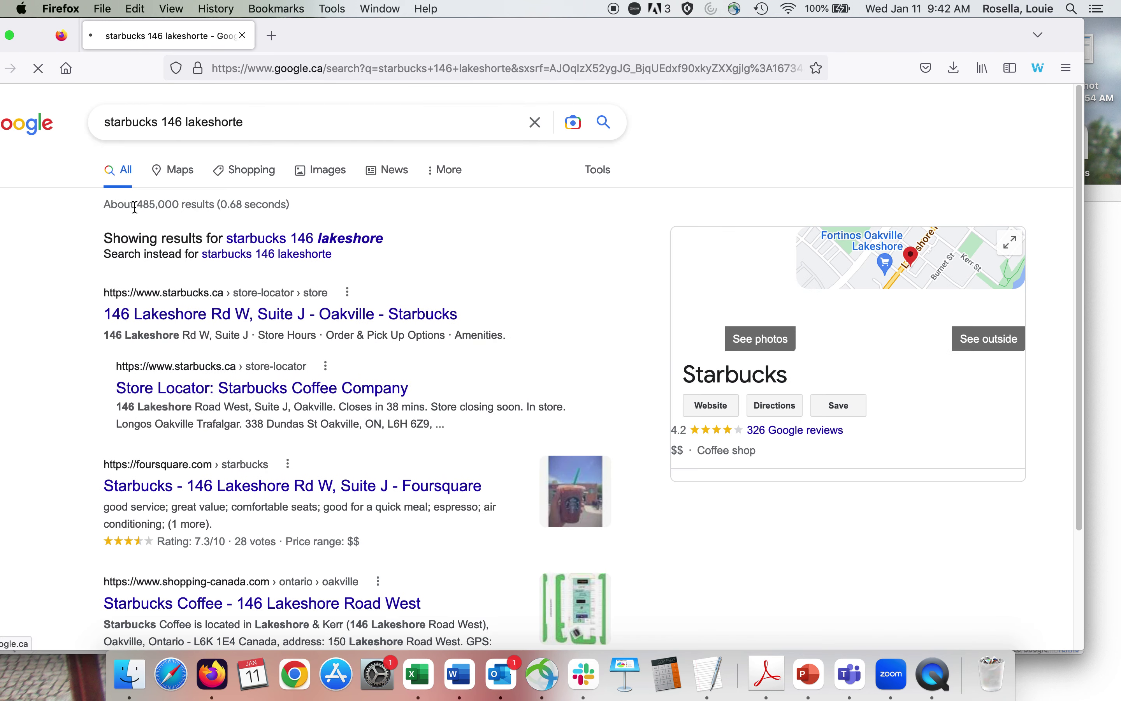
{"action": "left_click", "coordinate": [334, 172]}
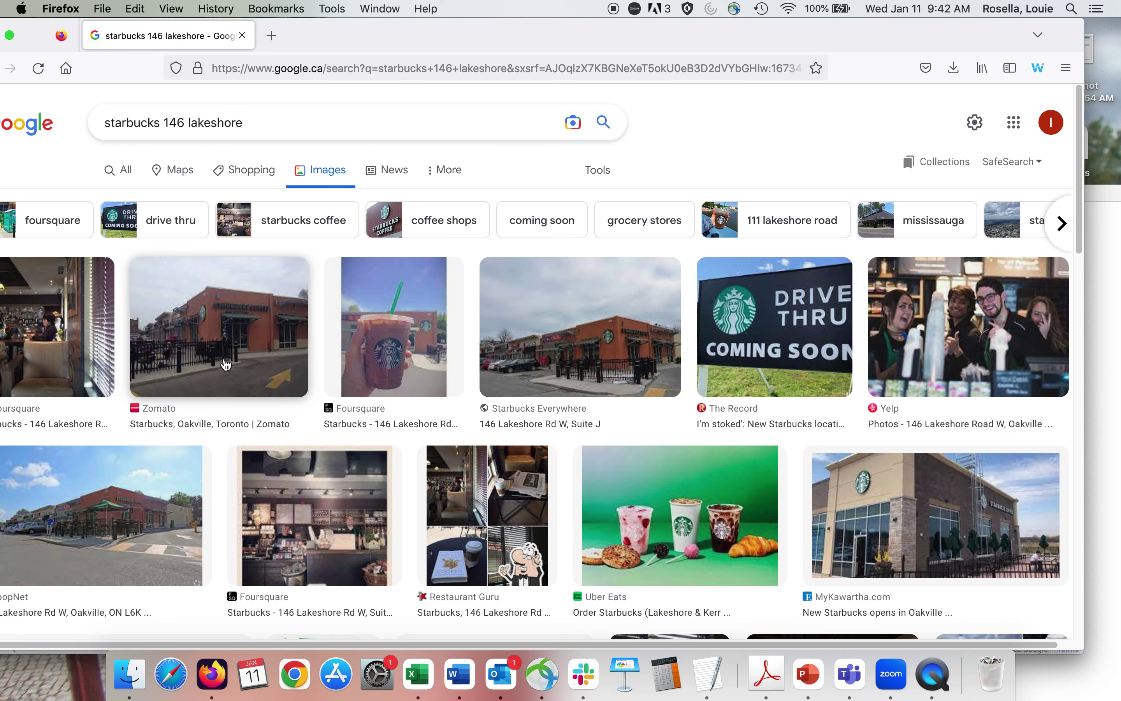
Copy the Zomato storefront photo's image link, with the My Maps image chooser back in view.
{"action": "left_click", "coordinate": [239, 341]}
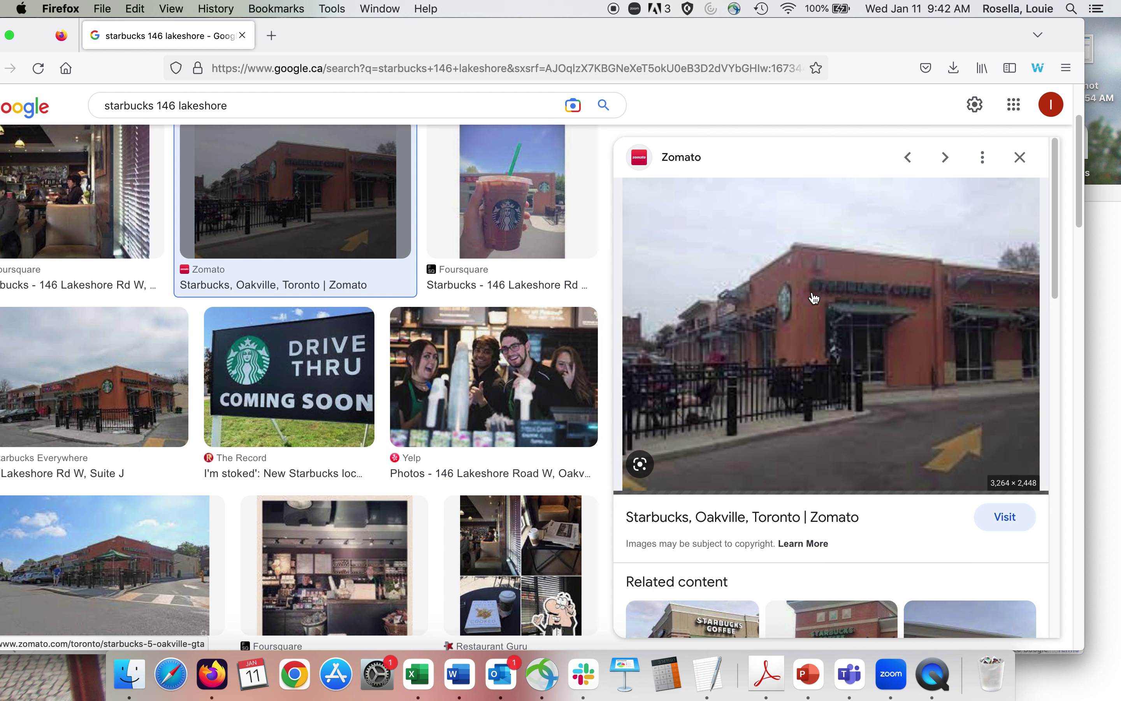
{"action": "right_click", "coordinate": [814, 298]}
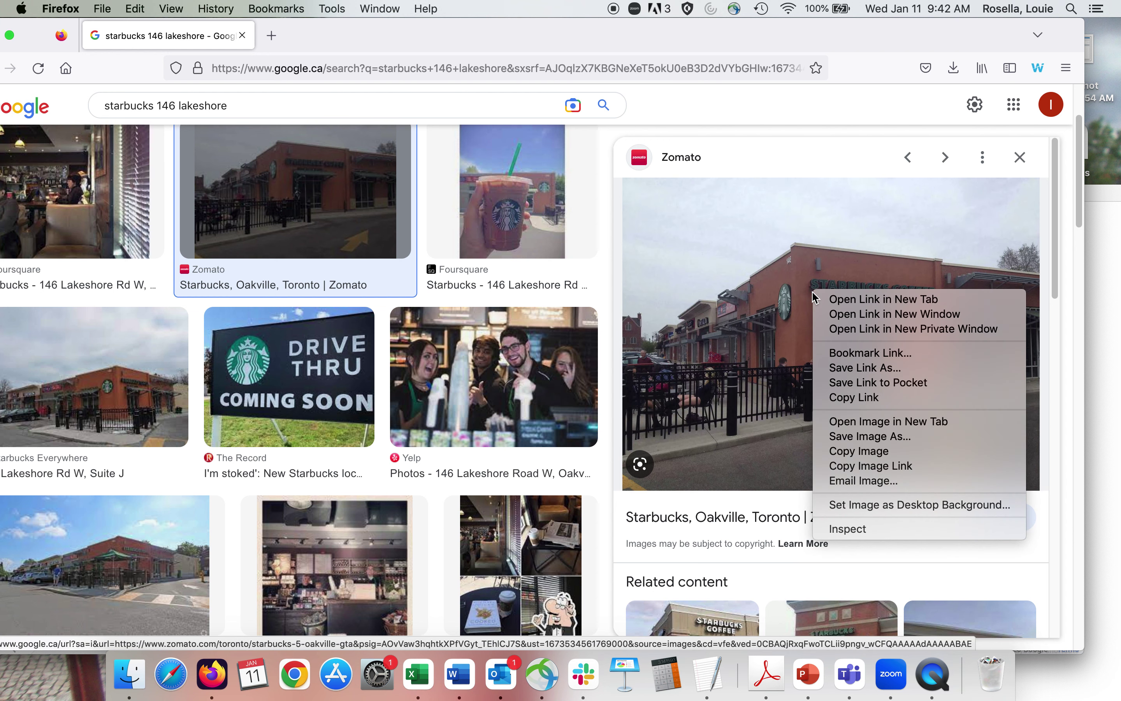
{"action": "left_click", "coordinate": [863, 465]}
{"action": "left_click_drag", "start_coordinate": [497, 20], "coordinate": [842, 21]}
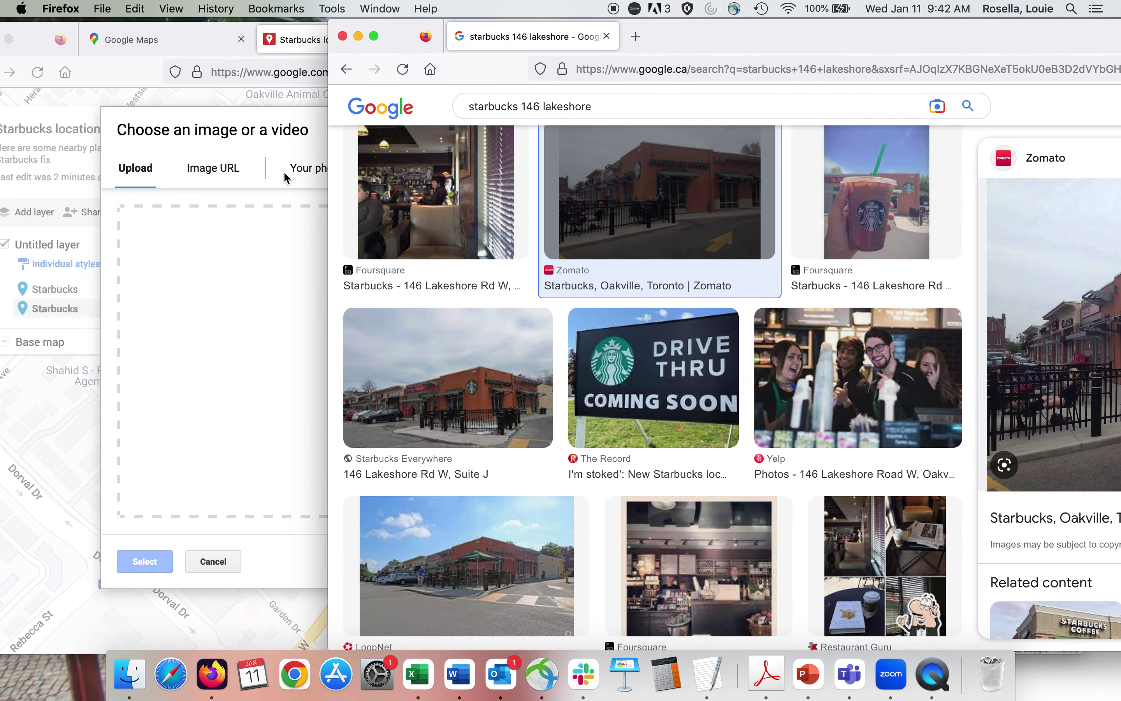
{"action": "left_click", "coordinate": [227, 221]}
Attach the copied Zomato photo by image URL to the Lakeshore pin and save it.
{"action": "left_click", "coordinate": [222, 172]}
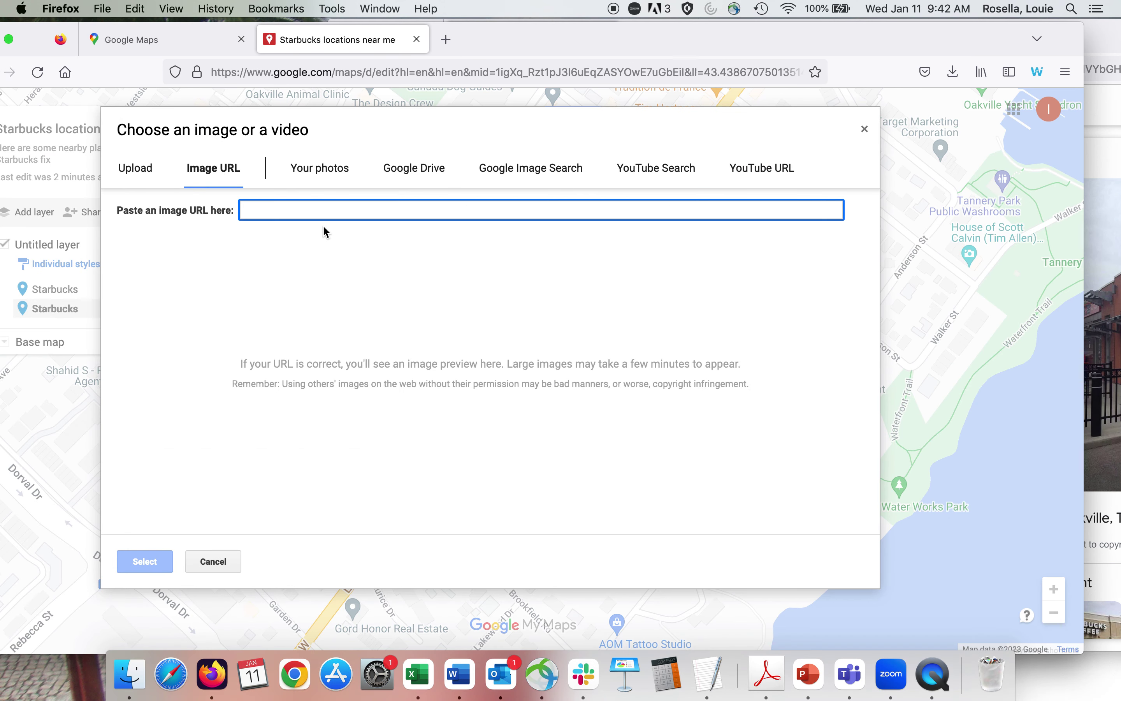
{"action": "key", "text": "super+v"}
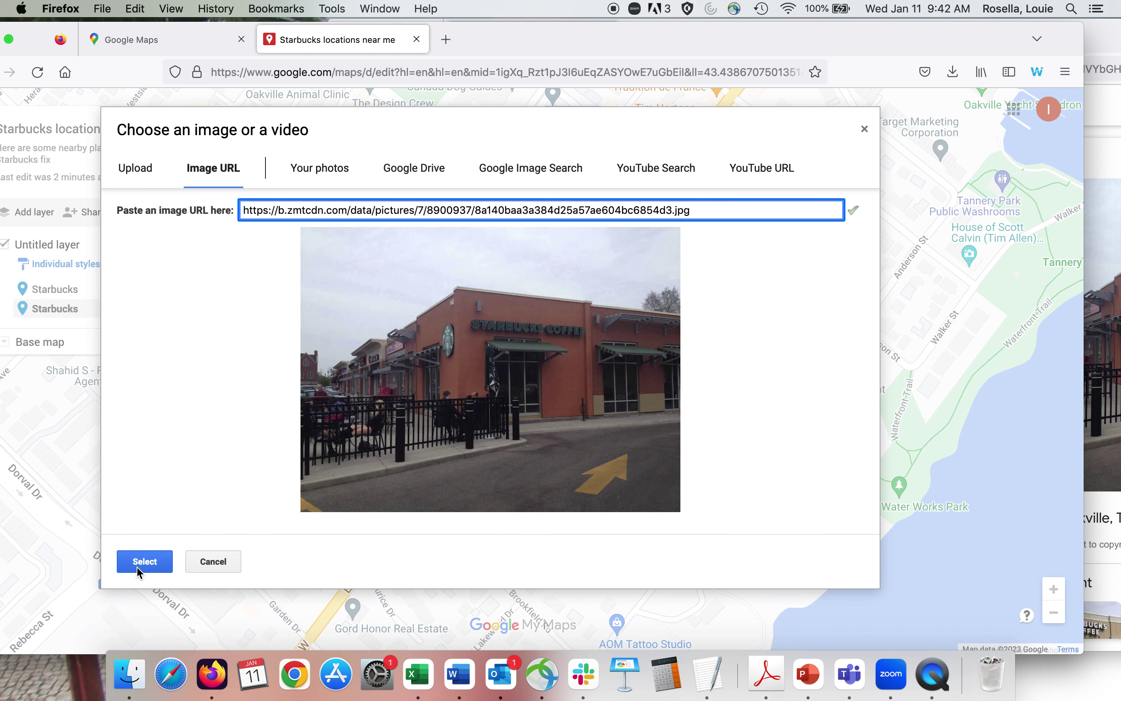
{"action": "left_click", "coordinate": [145, 563]}
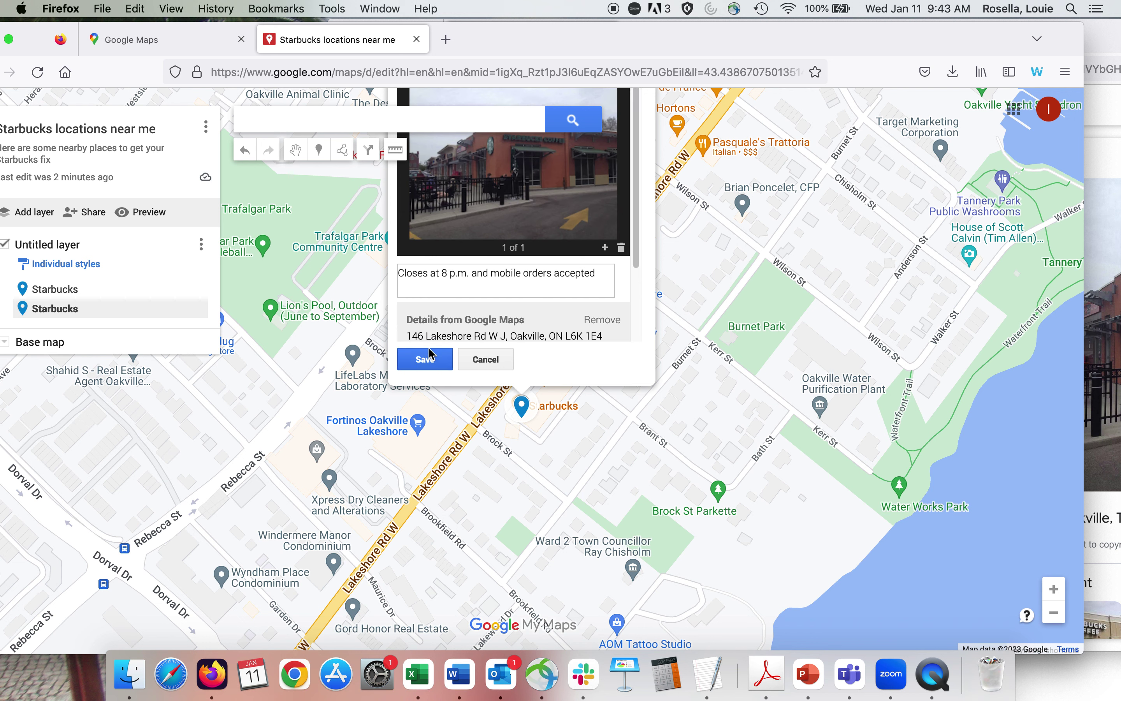
{"action": "left_click", "coordinate": [424, 359]}
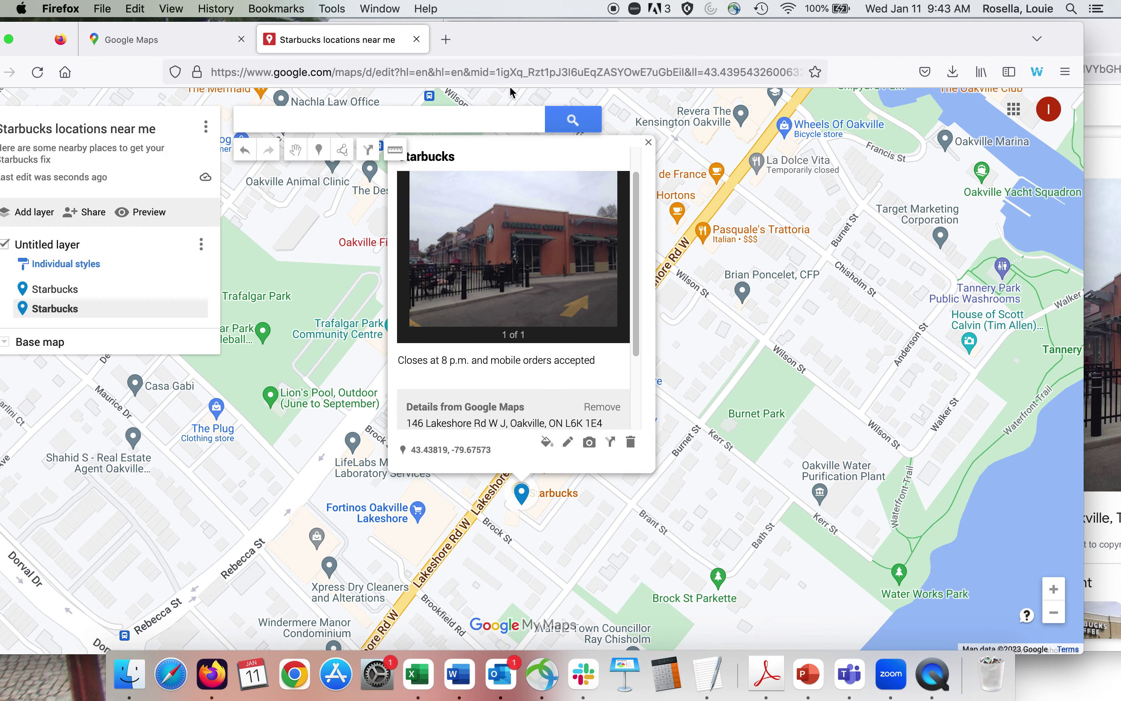
Check the TextEdit notes for the third Starbucks address, then return to the map search box.
{"action": "left_click_drag", "start_coordinate": [529, 39], "coordinate": [575, 156]}
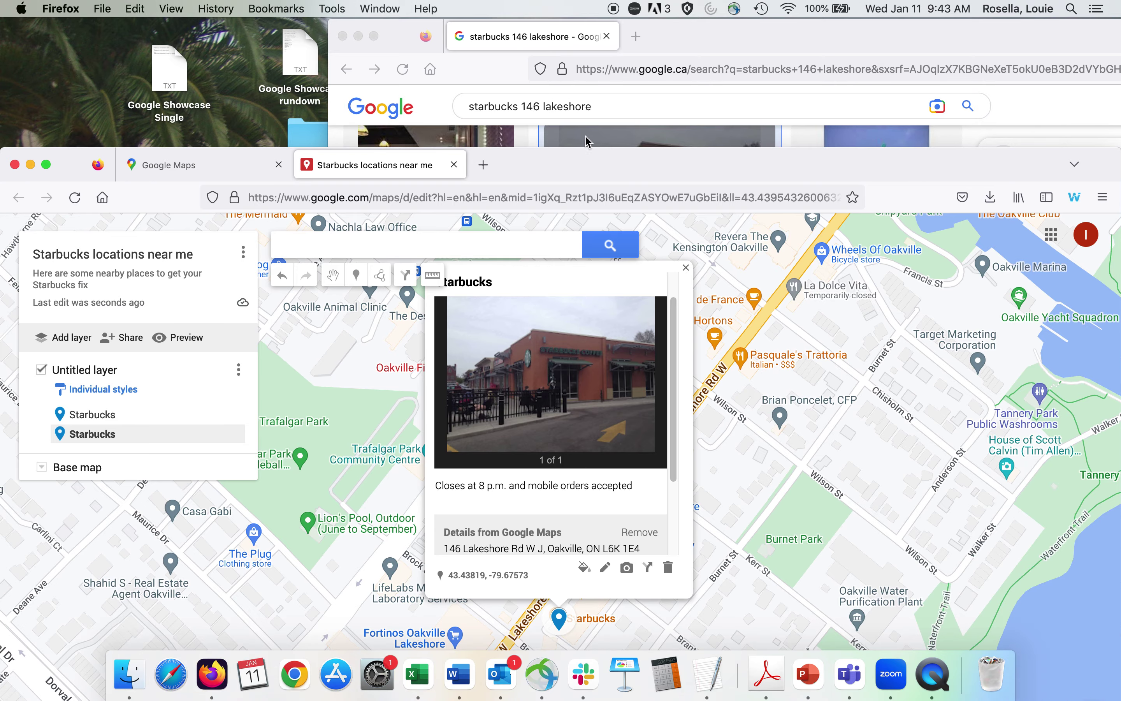
{"action": "key", "text": "ctrl+Up"}
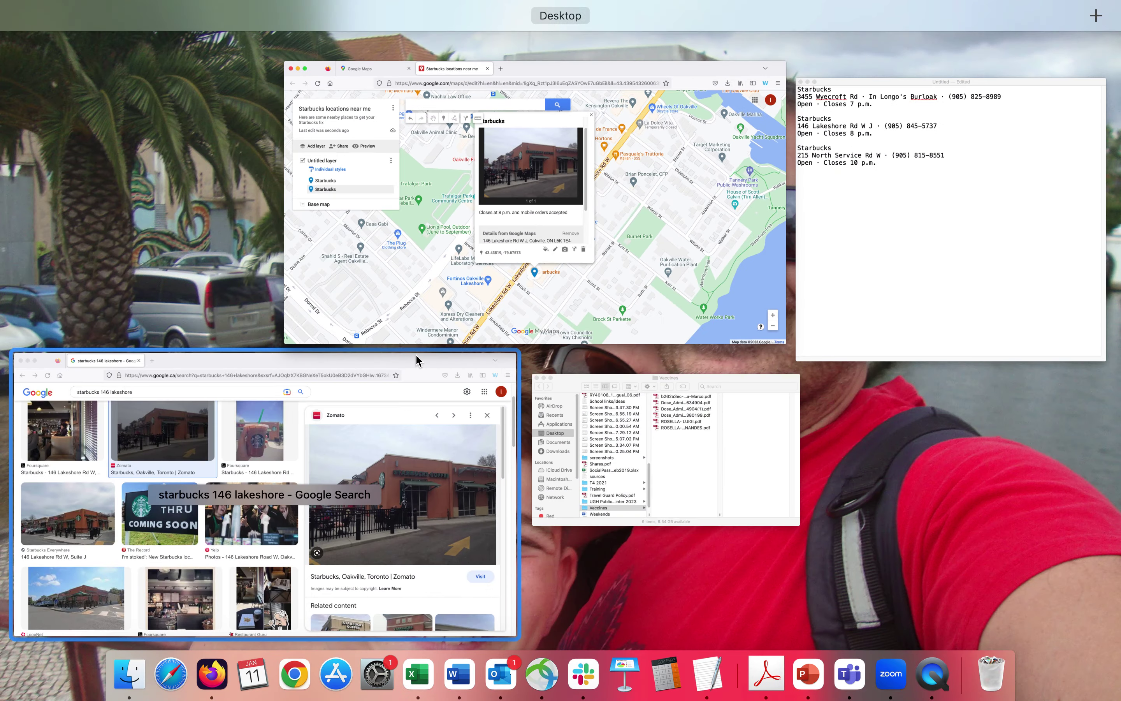
{"action": "left_click", "coordinate": [856, 300]}
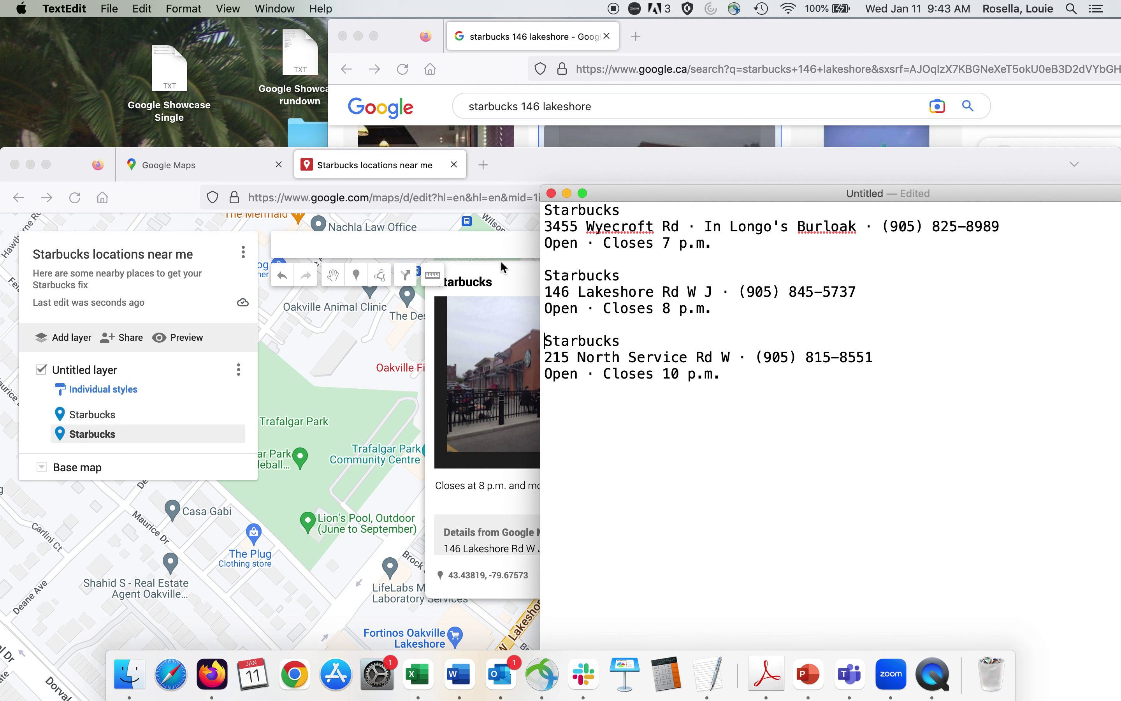
{"action": "left_click_drag", "start_coordinate": [528, 169], "coordinate": [528, 84]}
{"action": "left_click", "coordinate": [319, 163]}
Search 'starbucks at 215' and add the 215 North Service Rd W Starbucks to the map.
{"action": "type", "text": "star"}
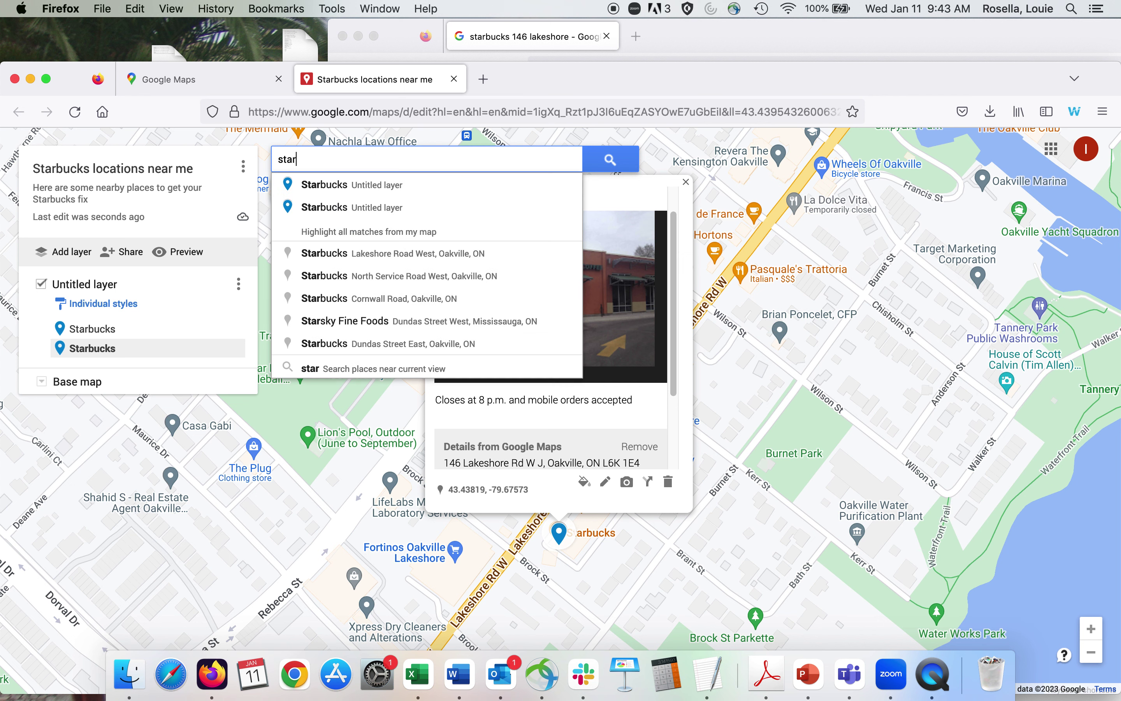
{"action": "type", "text": "bucks at 215"}
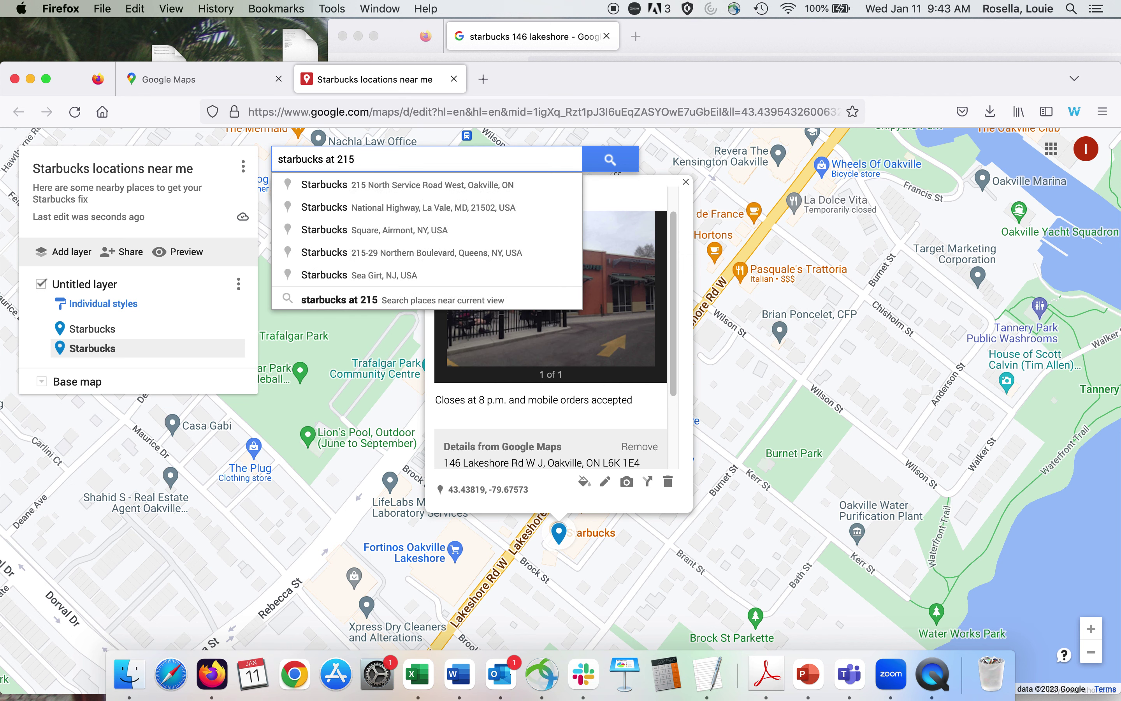
{"action": "left_click", "coordinate": [421, 185]}
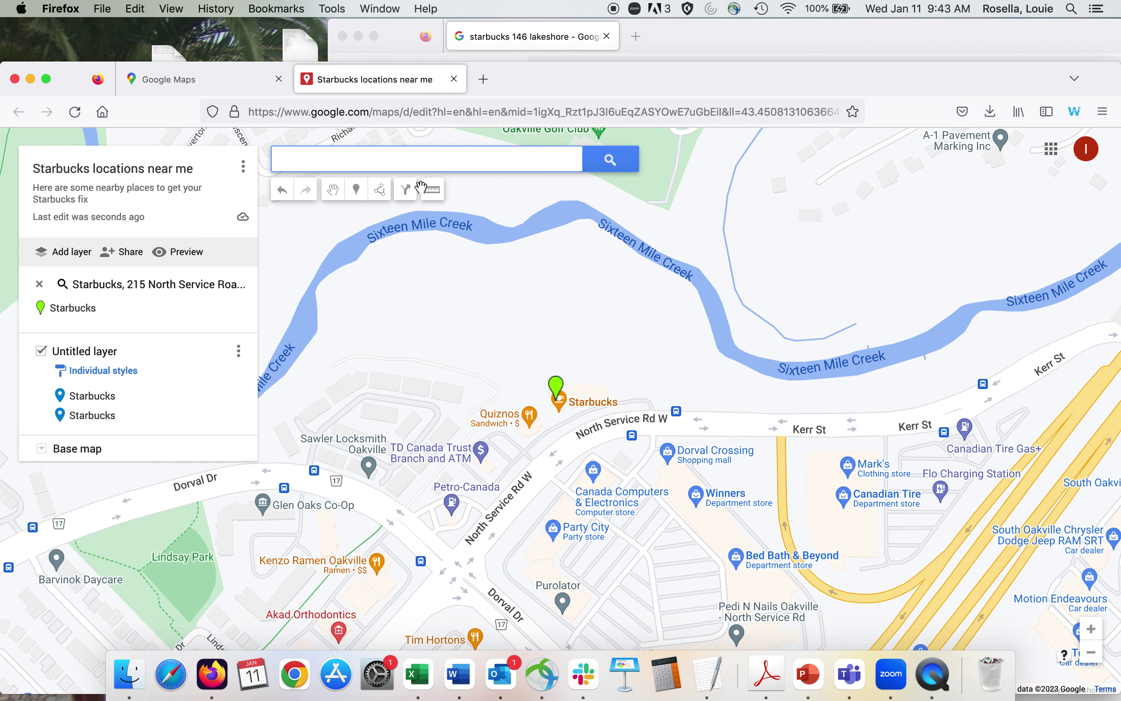
{"action": "left_click", "coordinate": [558, 392]}
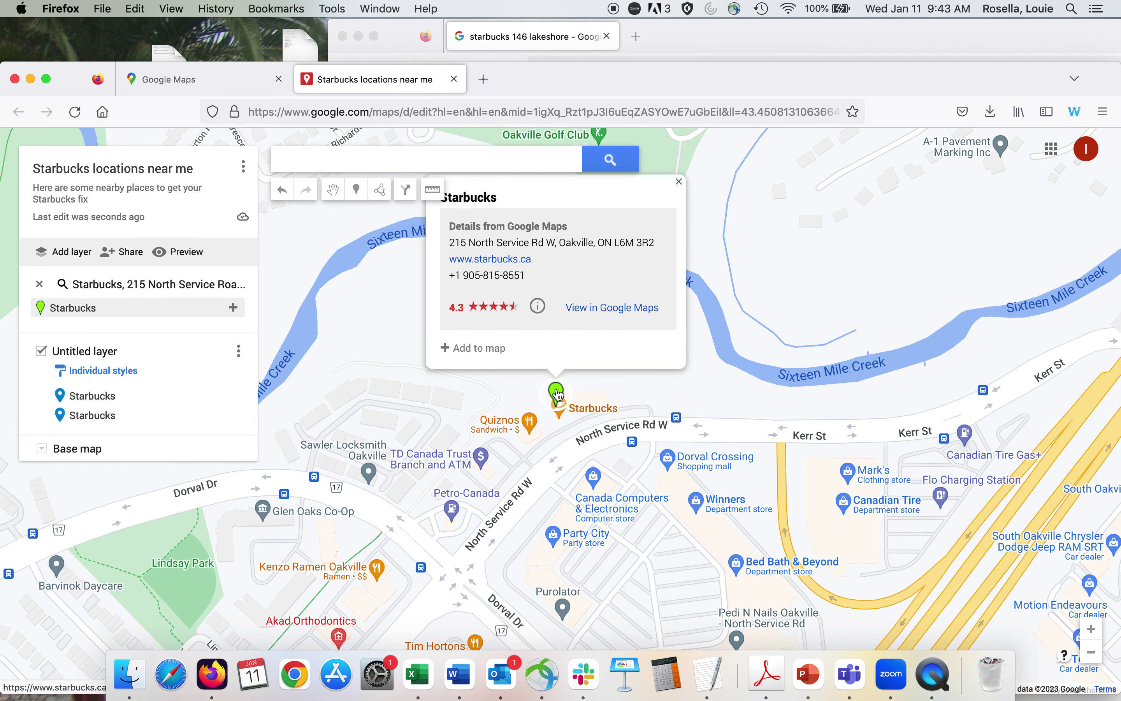
{"action": "left_click", "coordinate": [490, 349]}
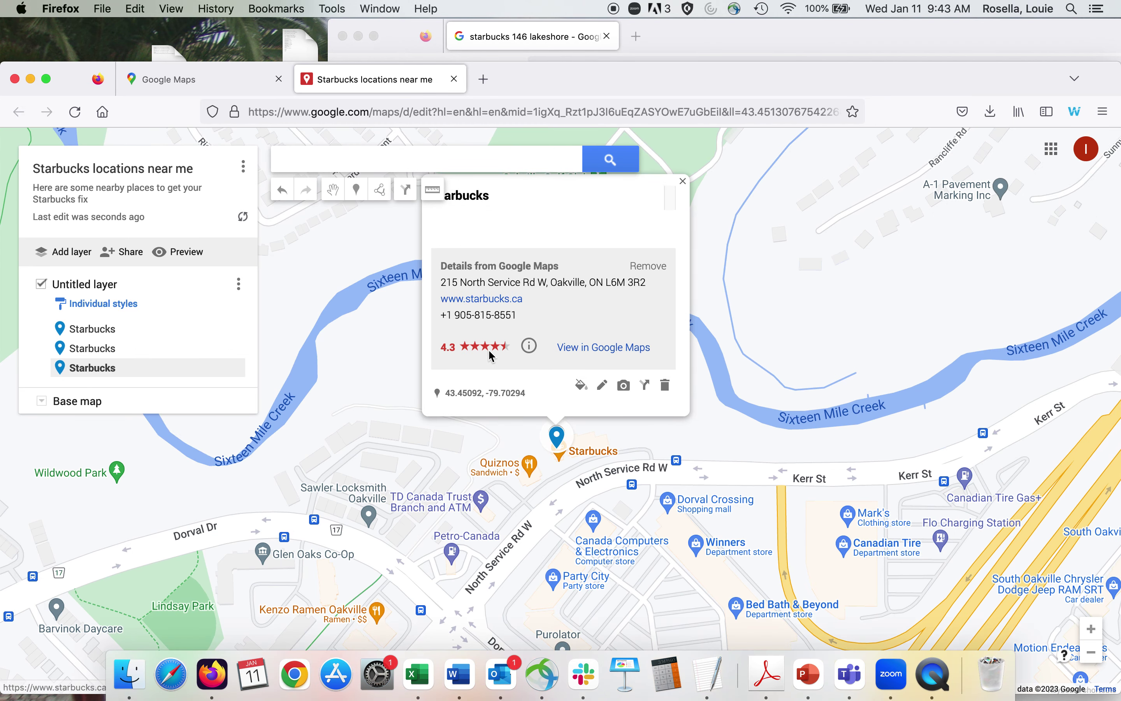
Give the new pin the description 'Closes at 10 p.m.' and save it.
{"action": "left_click", "coordinate": [603, 385]}
{"action": "mouse_move", "coordinate": [608, 78]}
{"action": "left_mouse_down"}
{"action": "mouse_move", "coordinate": [608, 313]}
{"action": "mouse_move", "coordinate": [651, 420]}
{"action": "mouse_move", "coordinate": [608, 106]}
{"action": "left_mouse_up"}
{"action": "left_click", "coordinate": [458, 258]}
{"action": "type", "text": "Closes at 10 p.m."}
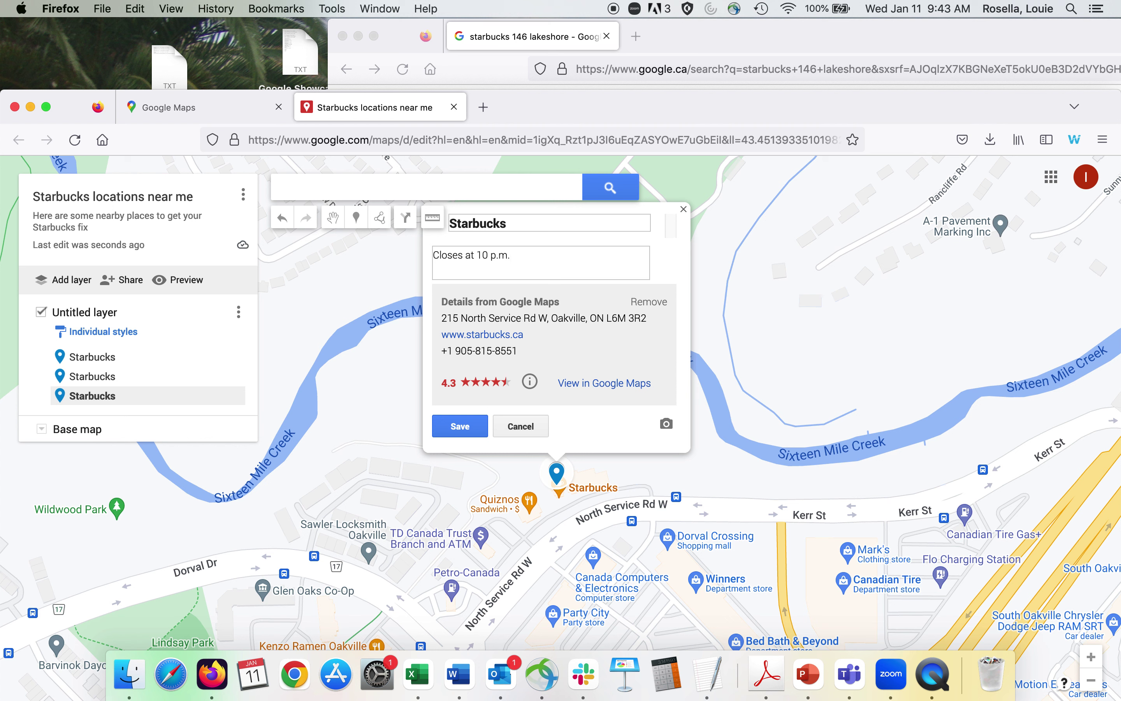
{"action": "left_click", "coordinate": [460, 427]}
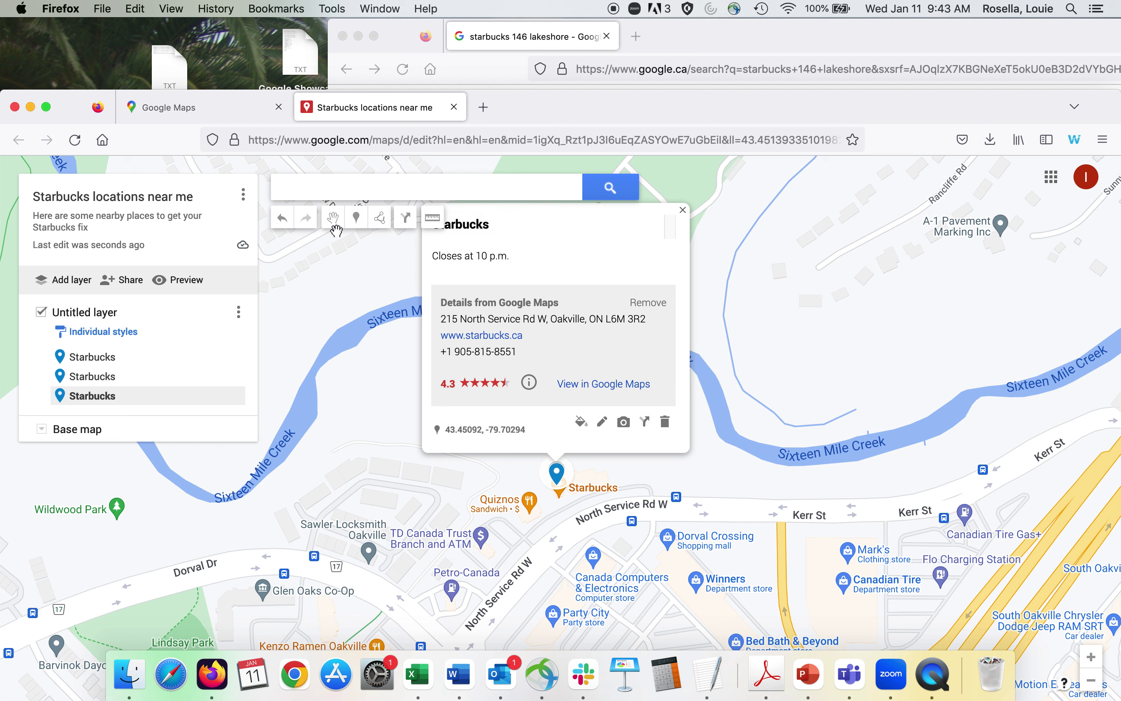
Search 'starbucks third' and add the 2501 Third Line Starbucks to the map.
{"action": "left_click", "coordinate": [319, 189]}
{"action": "type", "text": "starbu"}
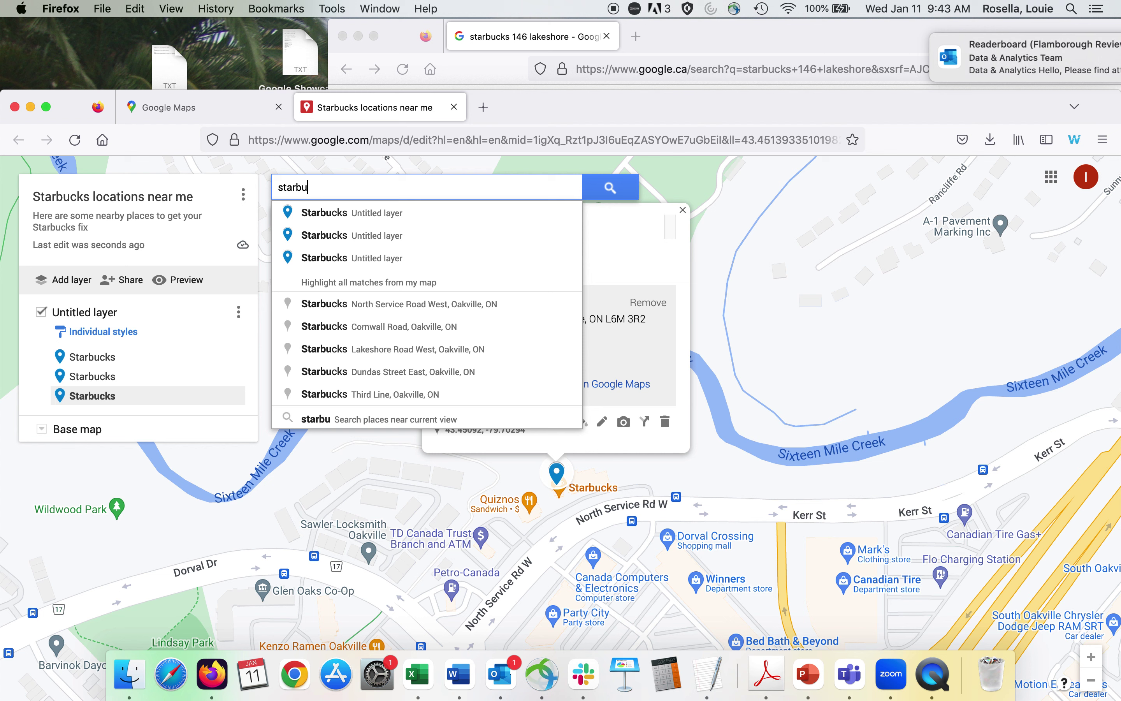
{"action": "type", "text": "cks third"}
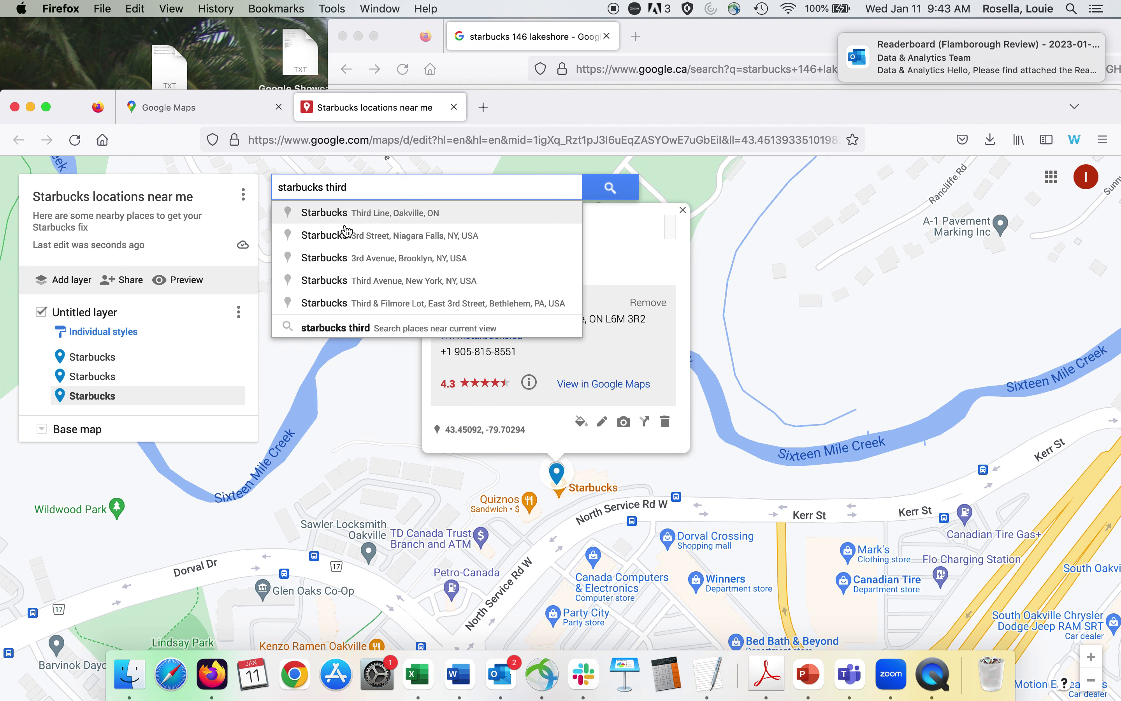
{"action": "left_click", "coordinate": [361, 214]}
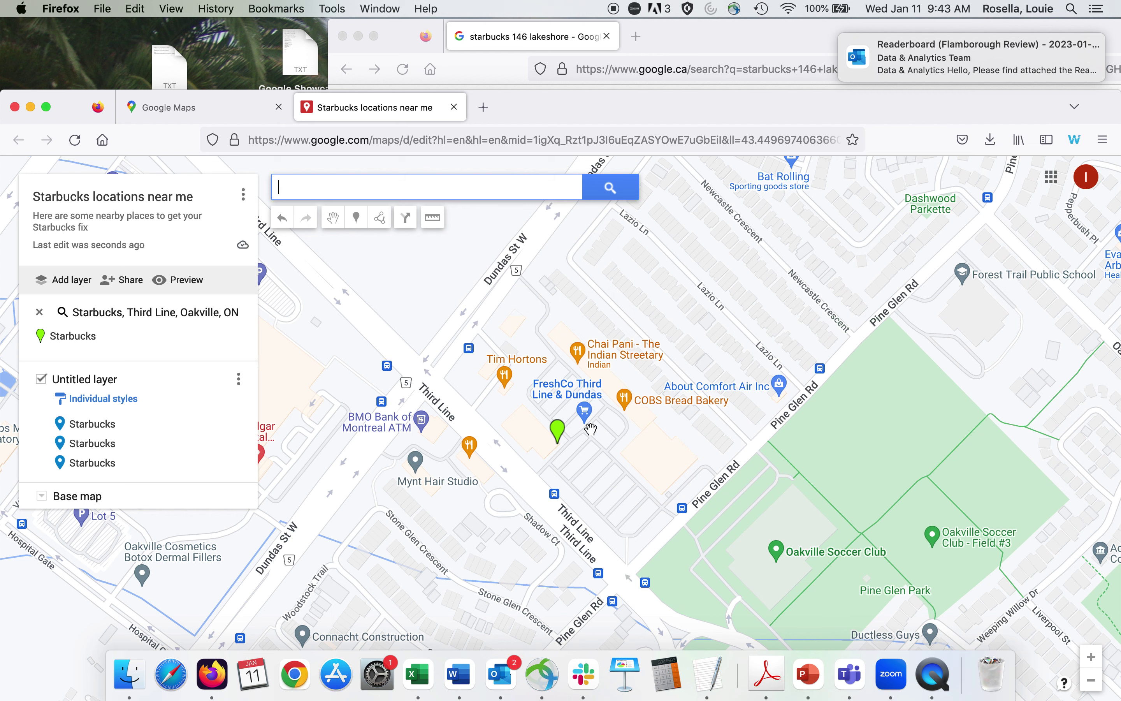
{"action": "left_click", "coordinate": [559, 445]}
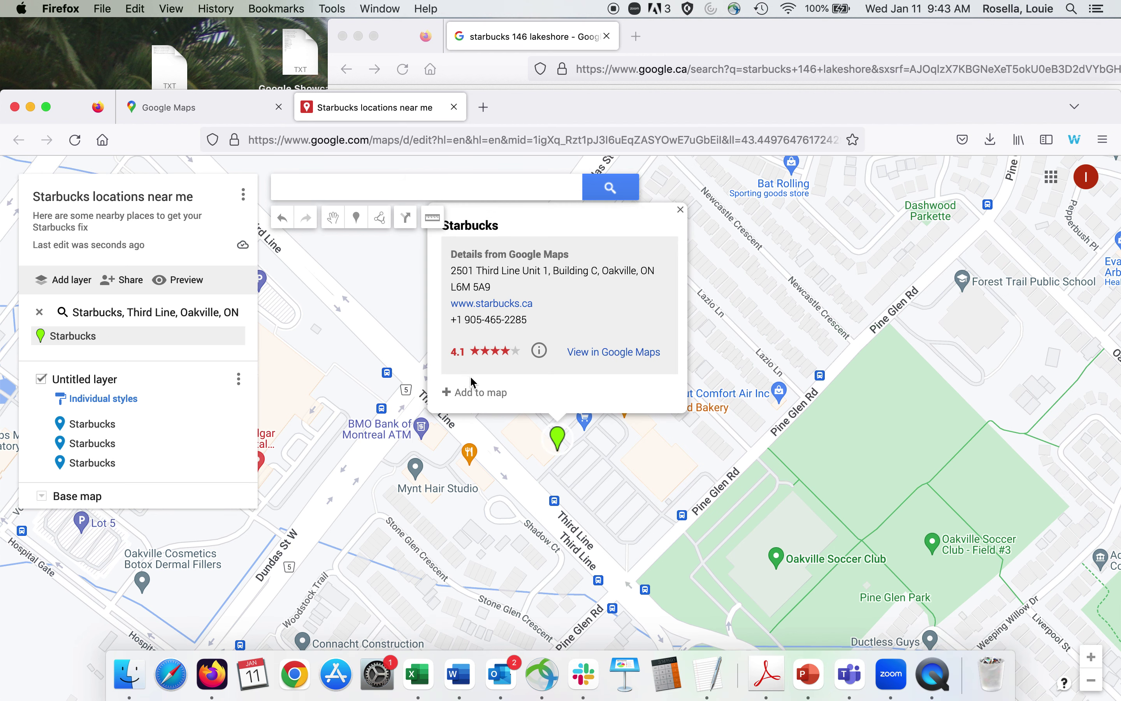
{"action": "left_click", "coordinate": [481, 393]}
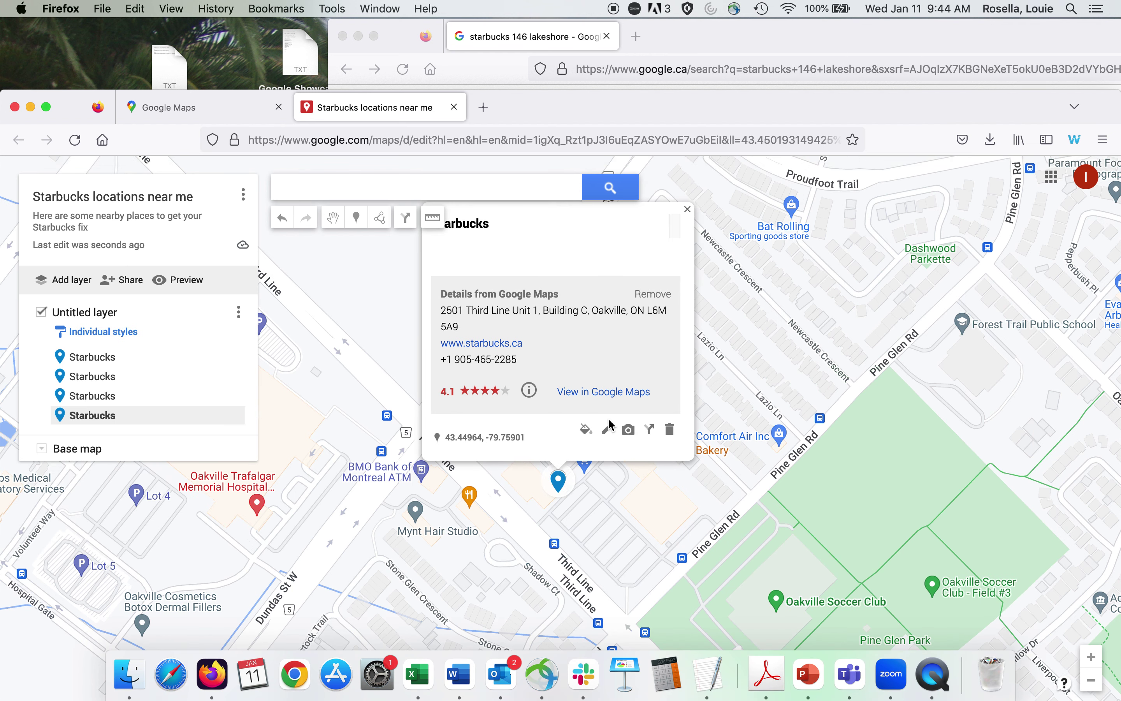
Describe the new pin as 'This one is located in the Shoppers plaza' and save it.
{"action": "left_click", "coordinate": [611, 433]}
{"action": "left_click", "coordinate": [471, 258]}
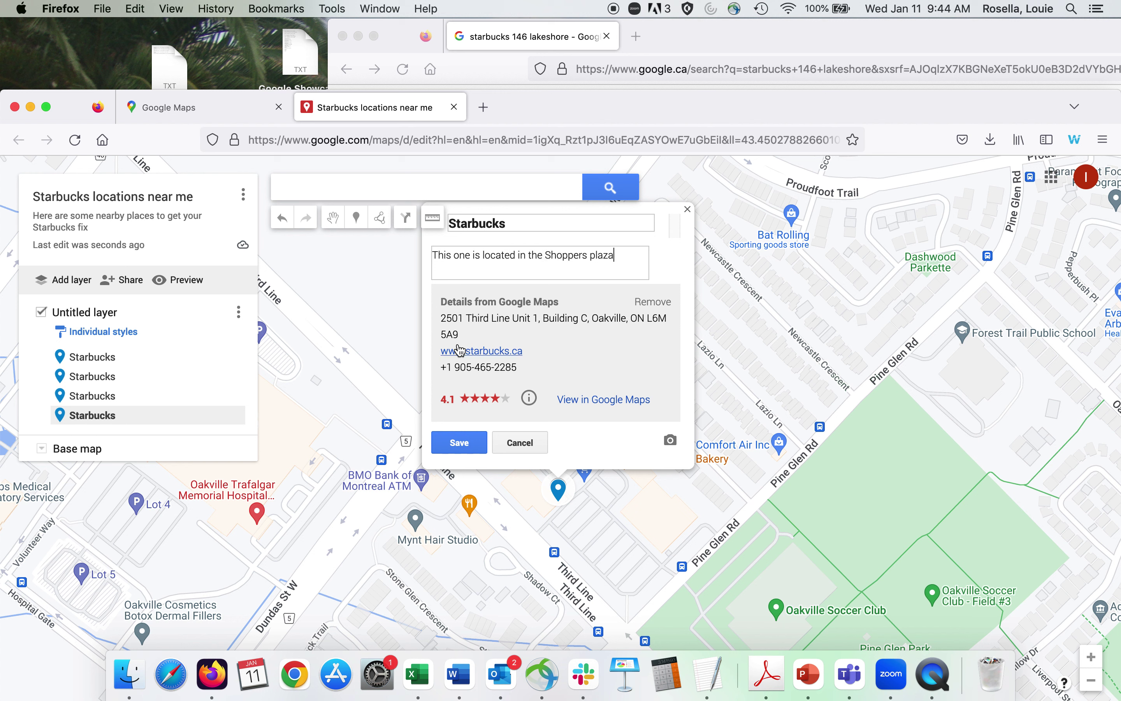
{"action": "left_click", "coordinate": [459, 442]}
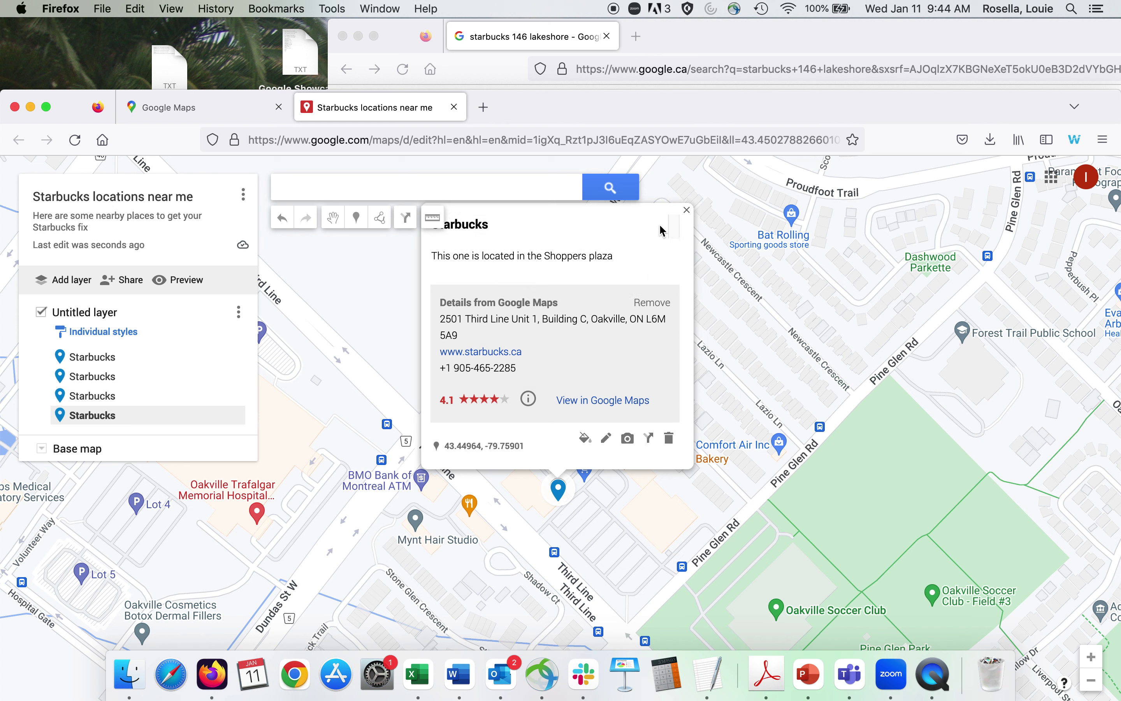
{"action": "left_click", "coordinate": [689, 211]}
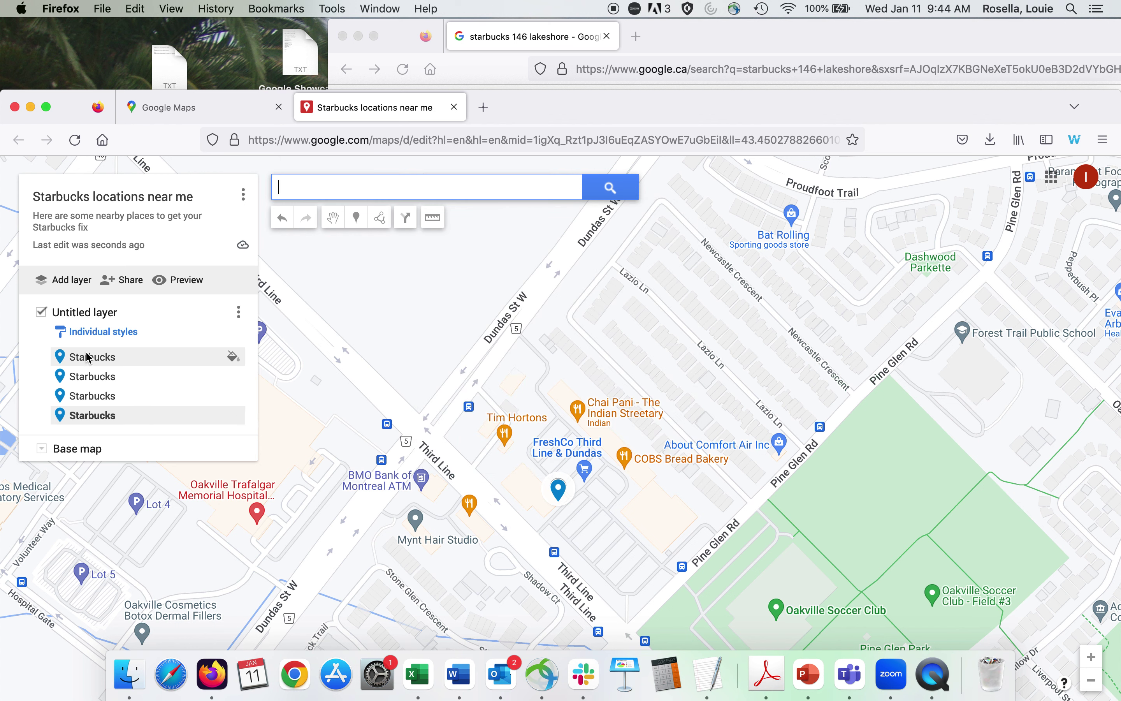
Append ' at 3455 Wyecroft Road' to the first Starbucks pin's title and save.
{"action": "left_click", "coordinate": [90, 358]}
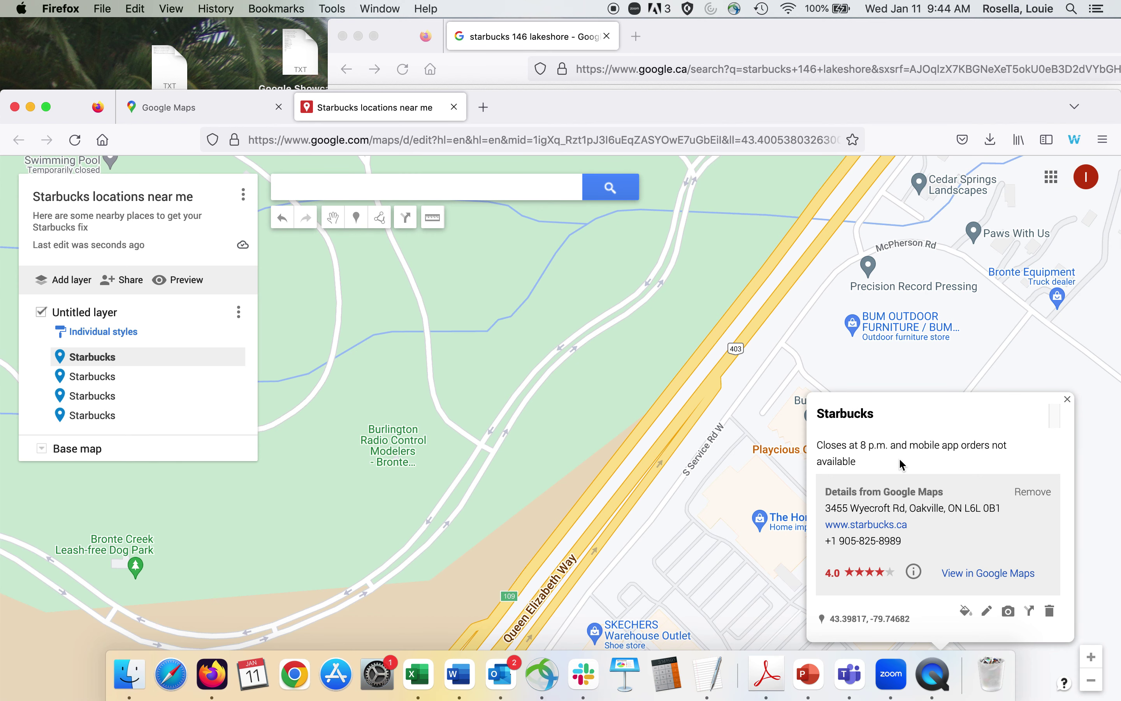
{"action": "left_click", "coordinate": [987, 611]}
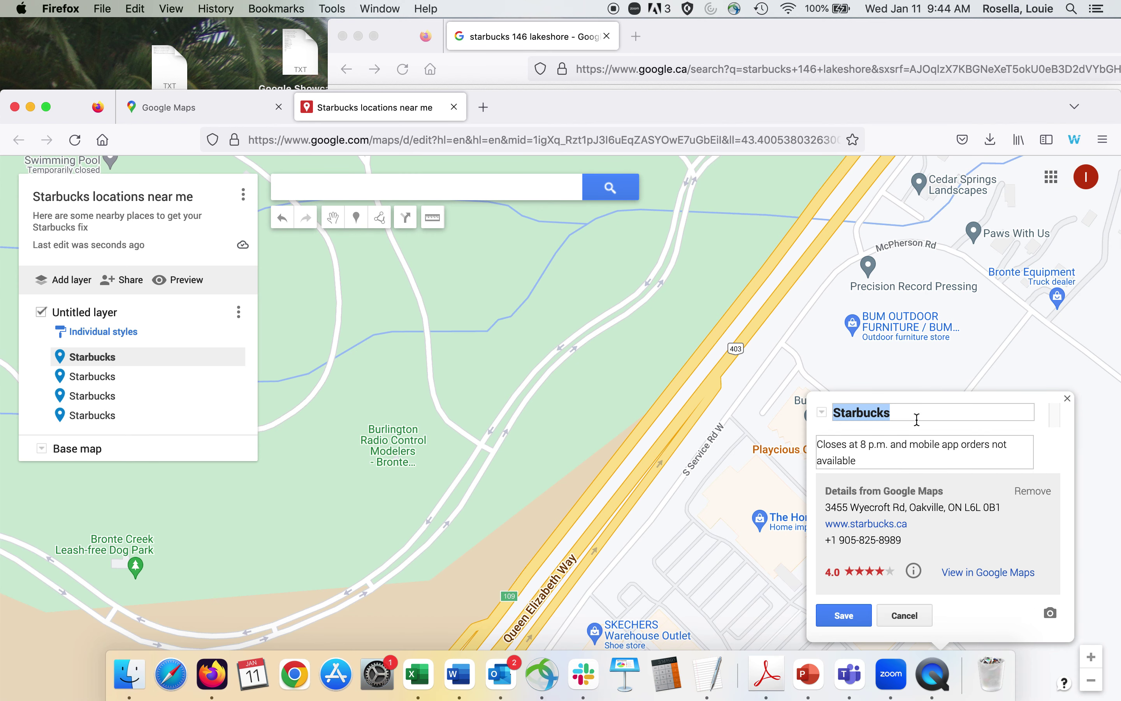
{"action": "left_click_drag", "start_coordinate": [807, 25], "coordinate": [724, 128]}
{"action": "key", "text": "ctrl+Up"}
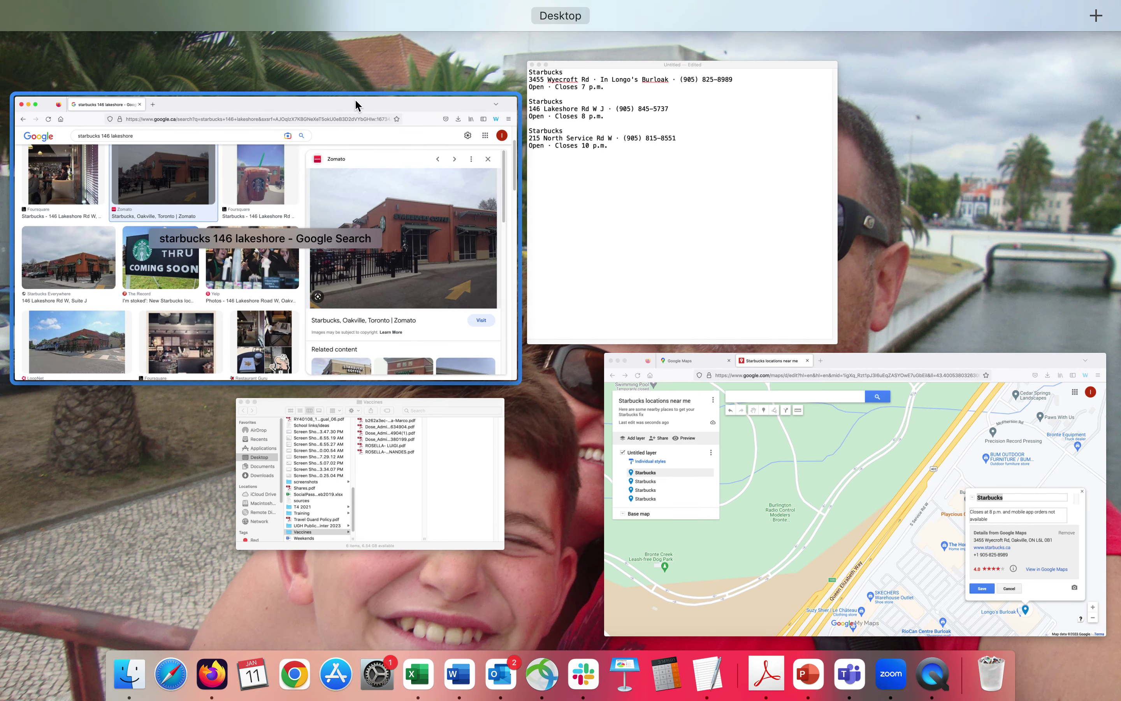
{"action": "left_click", "coordinate": [1007, 507]}
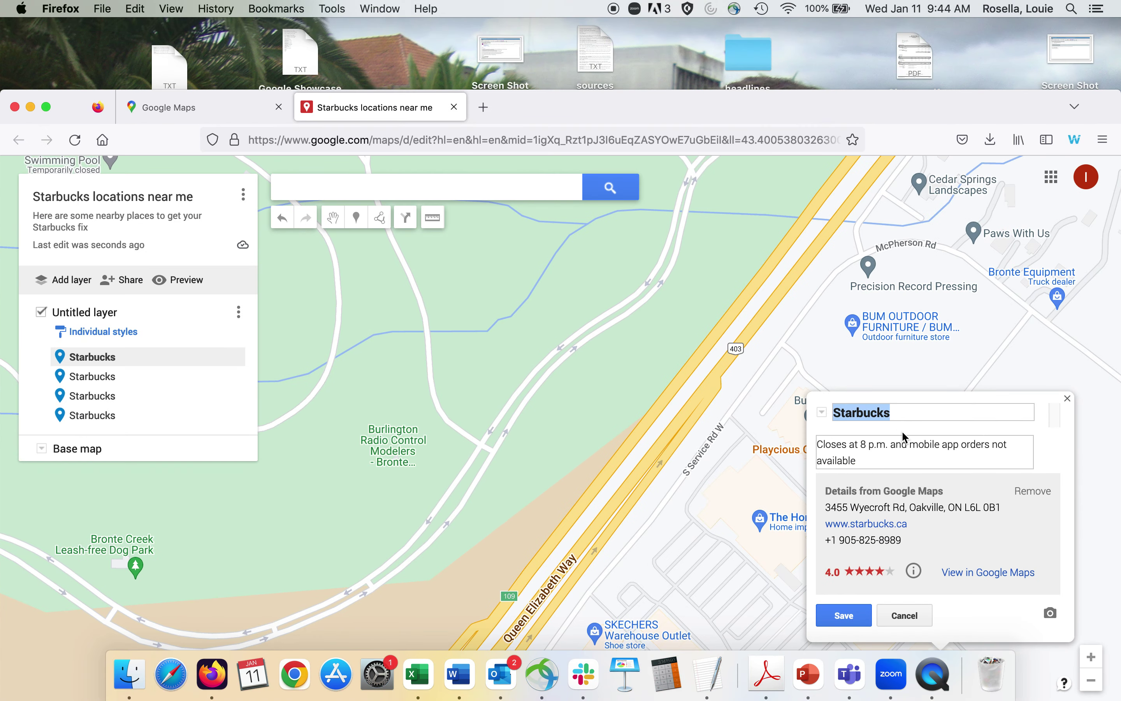
{"action": "left_click", "coordinate": [908, 411]}
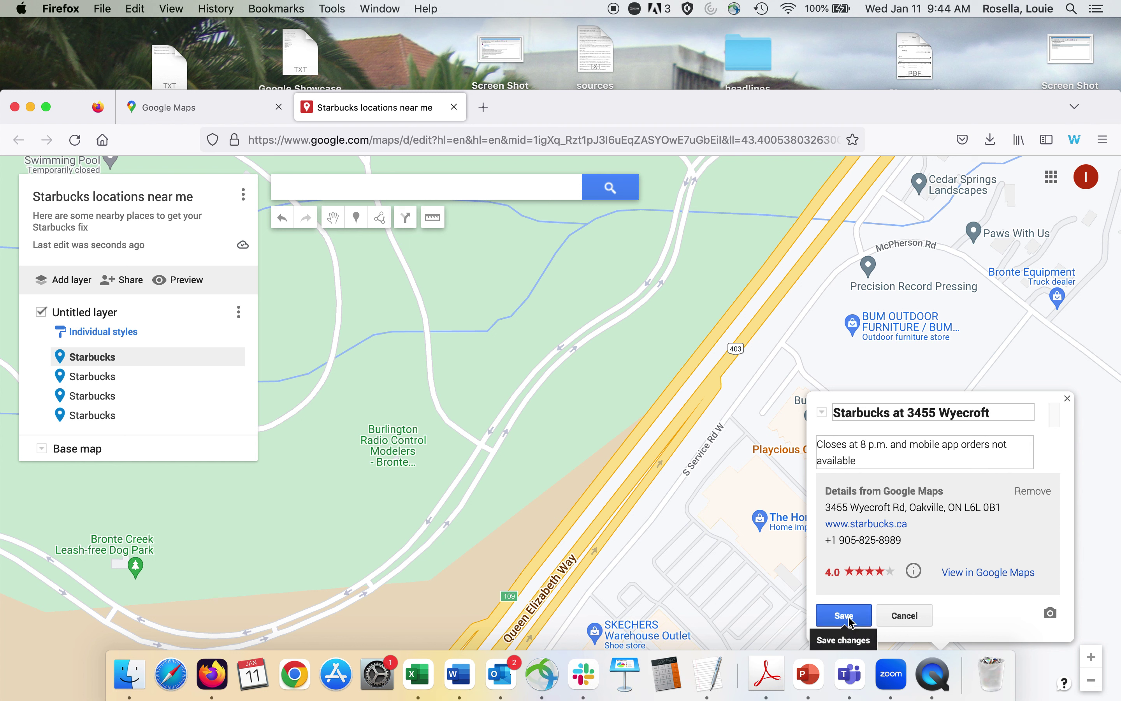
{"action": "type", "text": "Road"}
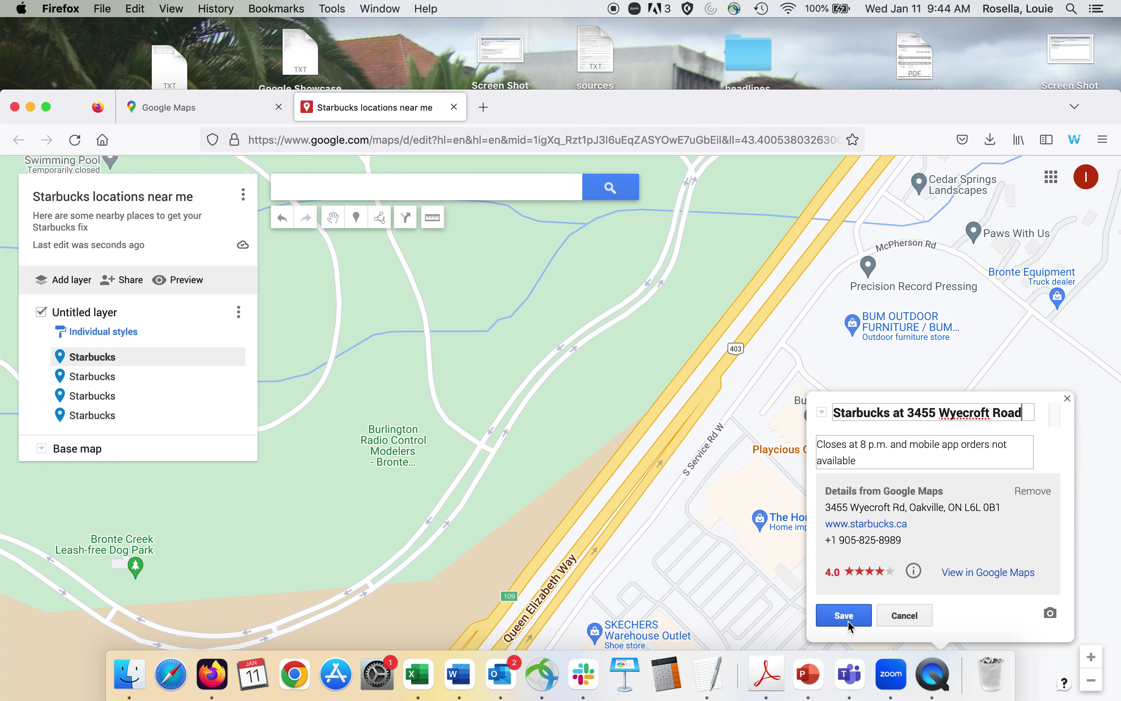
{"action": "left_click", "coordinate": [844, 615]}
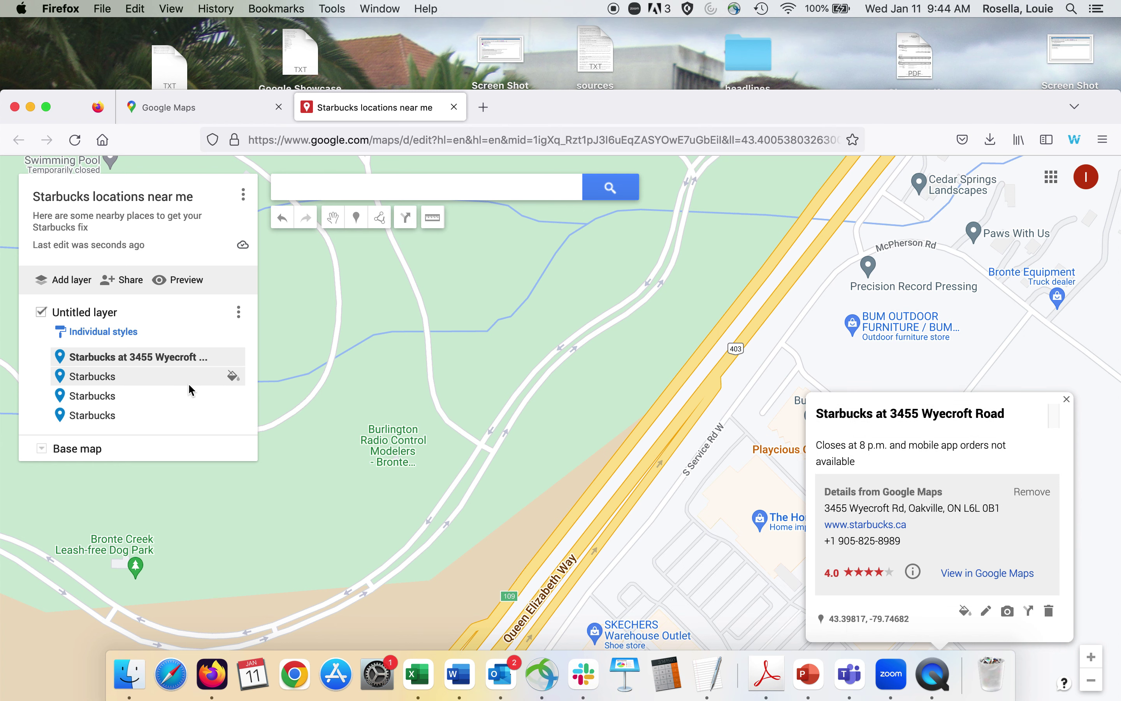
{"action": "left_click_drag", "start_coordinate": [580, 115], "coordinate": [611, 122]}
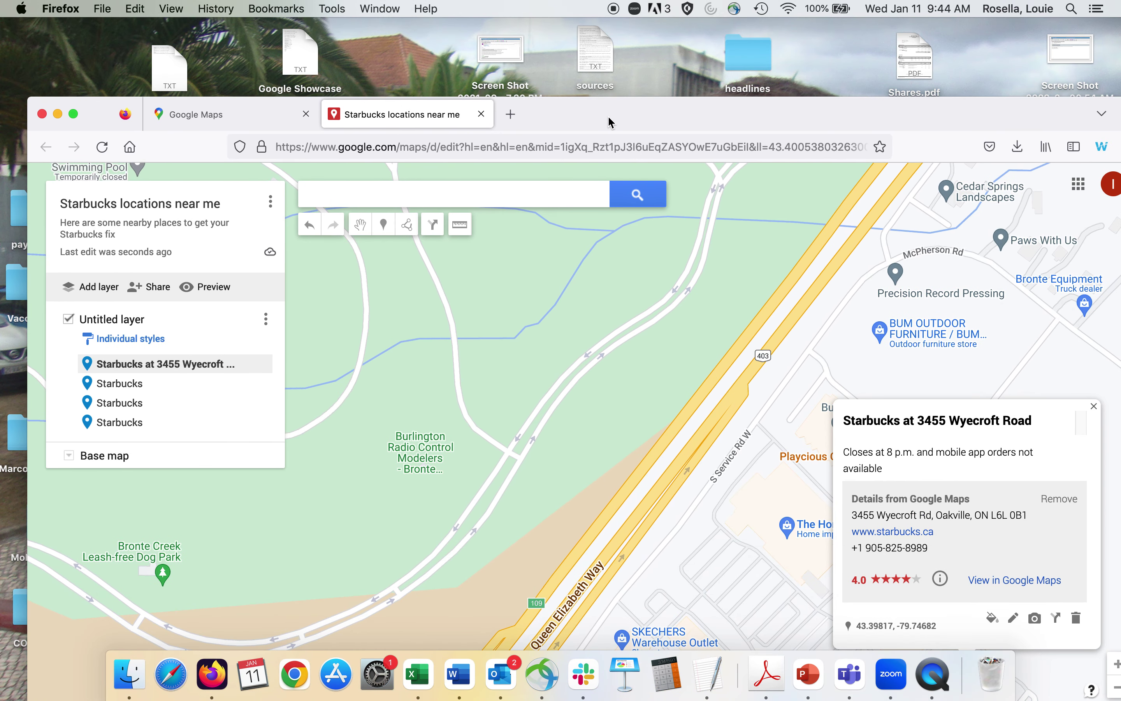
After checking the notes, retitle the second pin 'Starbucks at 146 Lakeshore Road West' and save.
{"action": "key", "text": "ctrl+Up"}
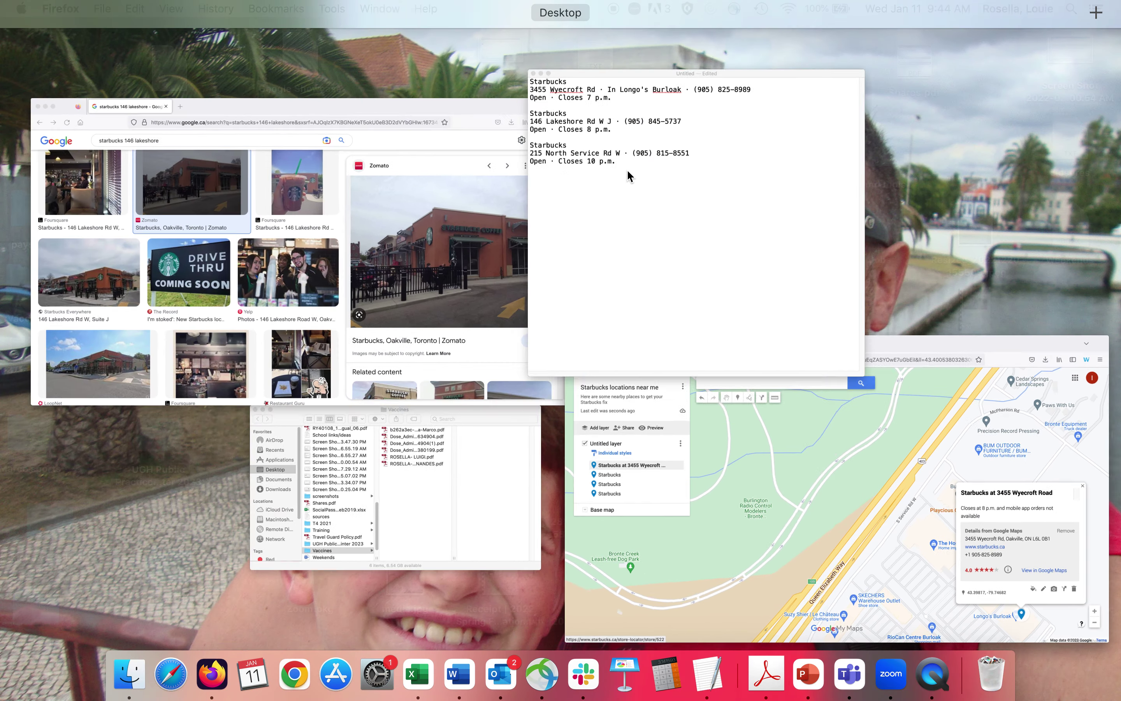
{"action": "left_click", "coordinate": [629, 175]}
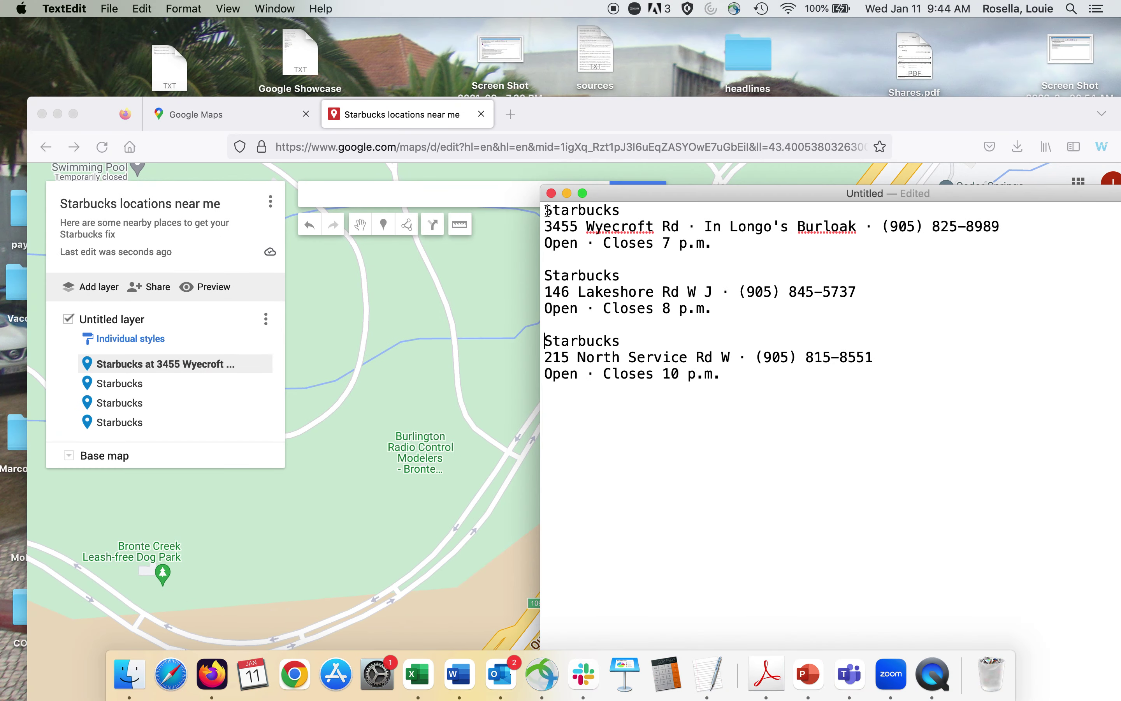
{"action": "left_click", "coordinate": [134, 384]}
{"action": "left_click", "coordinate": [133, 383]}
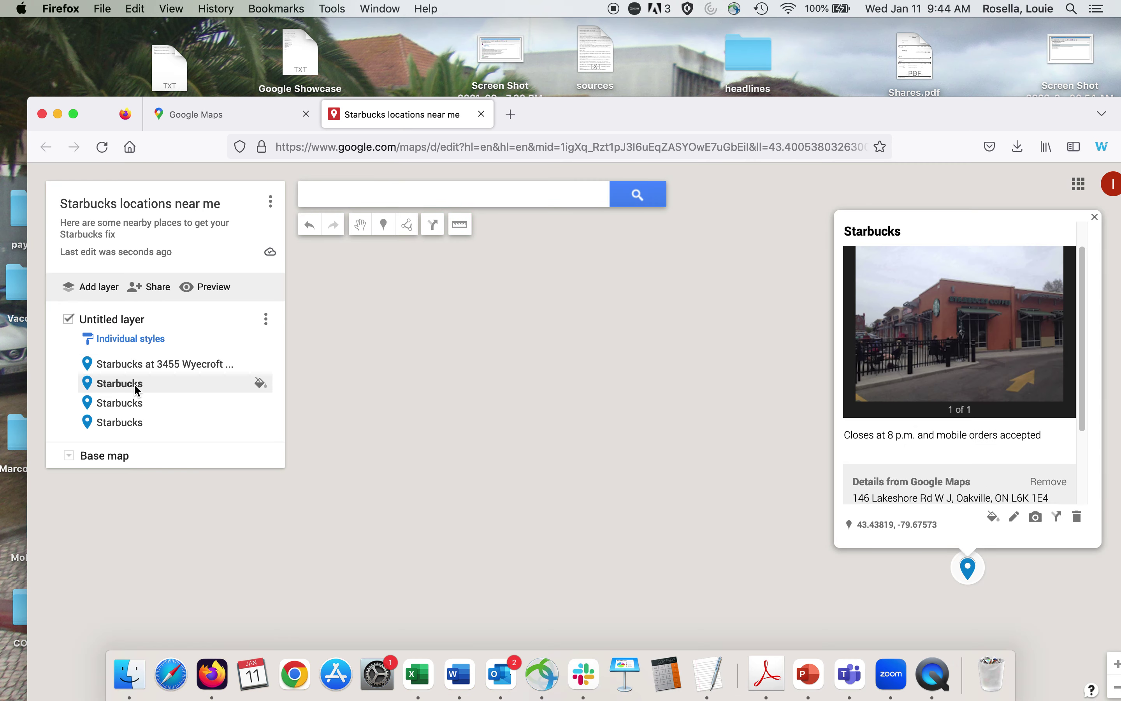
{"action": "left_click", "coordinate": [1014, 518]}
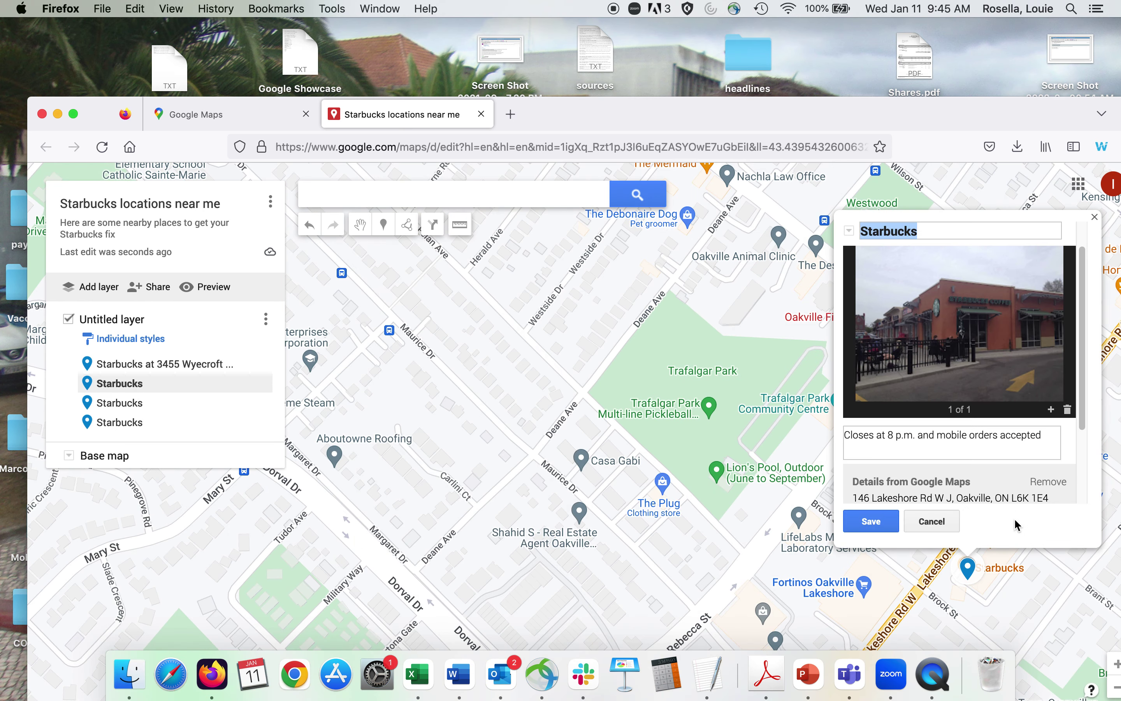
{"action": "left_click", "coordinate": [935, 227]}
{"action": "type", "text": "at 146 Lakesho"}
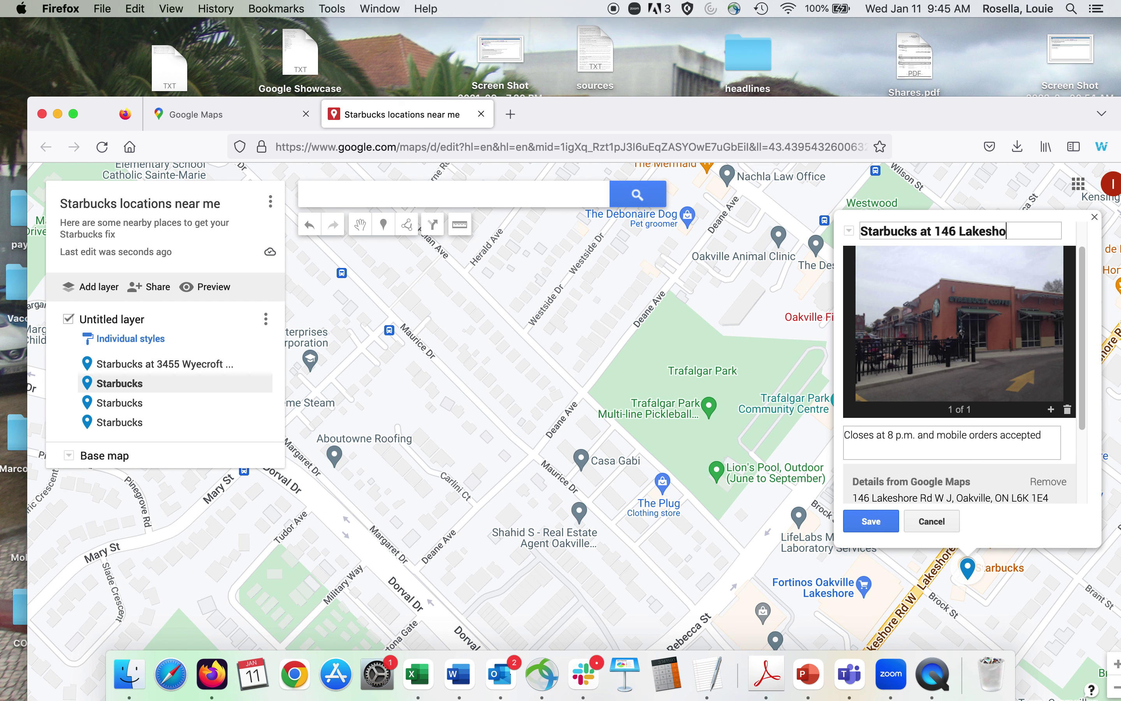
{"action": "type", "text": "re Road Wes"}
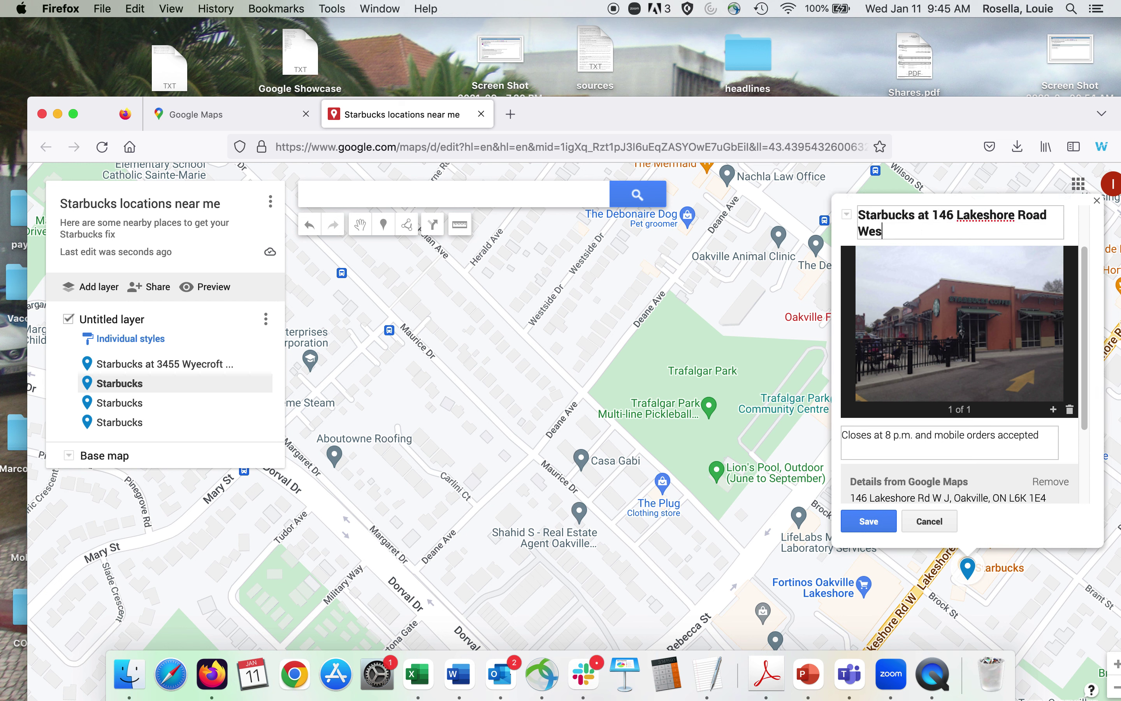
{"action": "type", "text": "t"}
{"action": "left_click", "coordinate": [869, 521]}
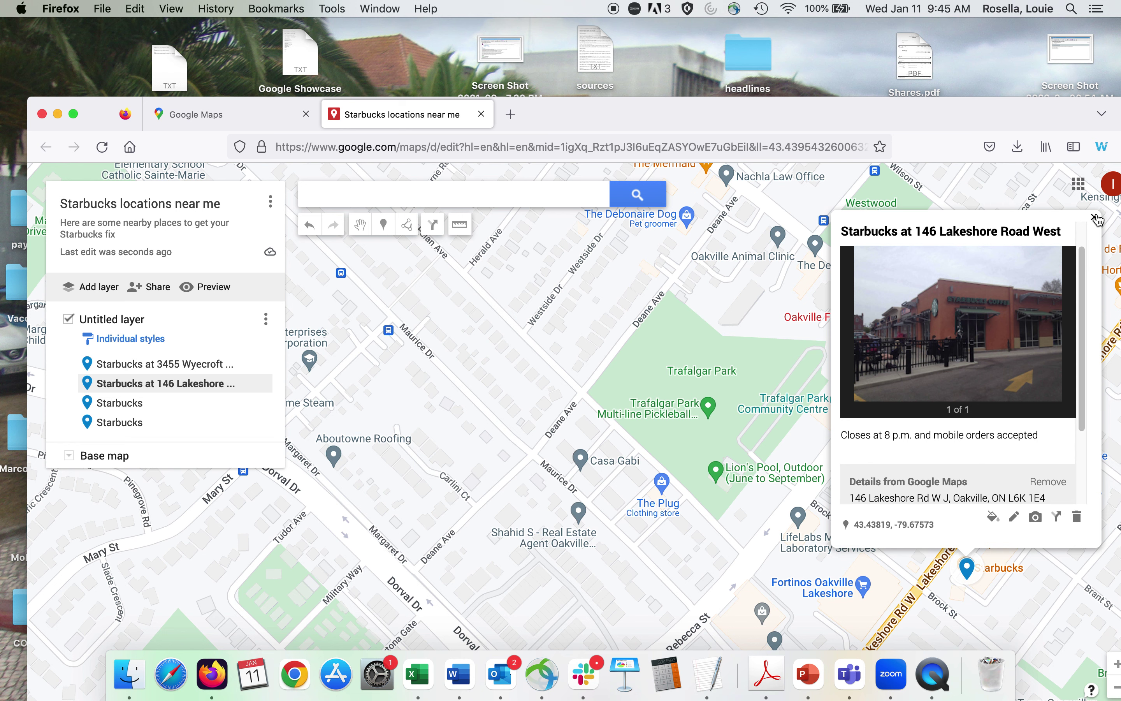
{"action": "key", "text": "Escape"}
Open the Starbucks locations near me map as a view-only preview in a new tab.
{"action": "left_click_drag", "start_coordinate": [611, 108], "coordinate": [609, 41]}
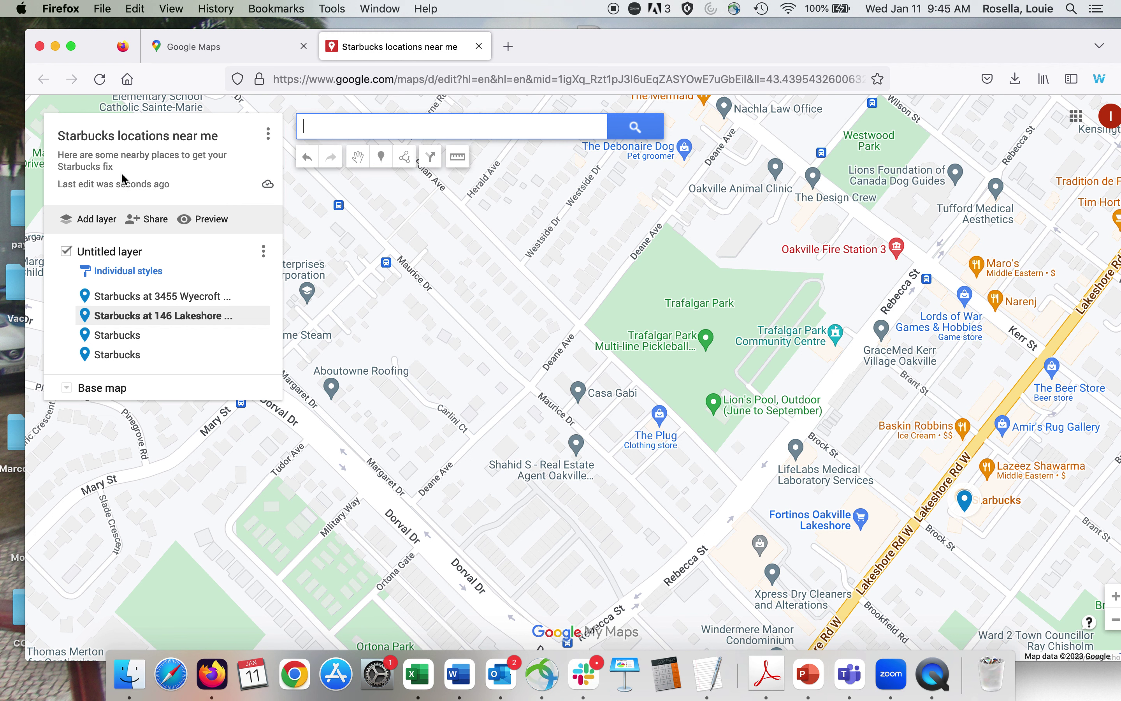
{"action": "left_click", "coordinate": [268, 134]}
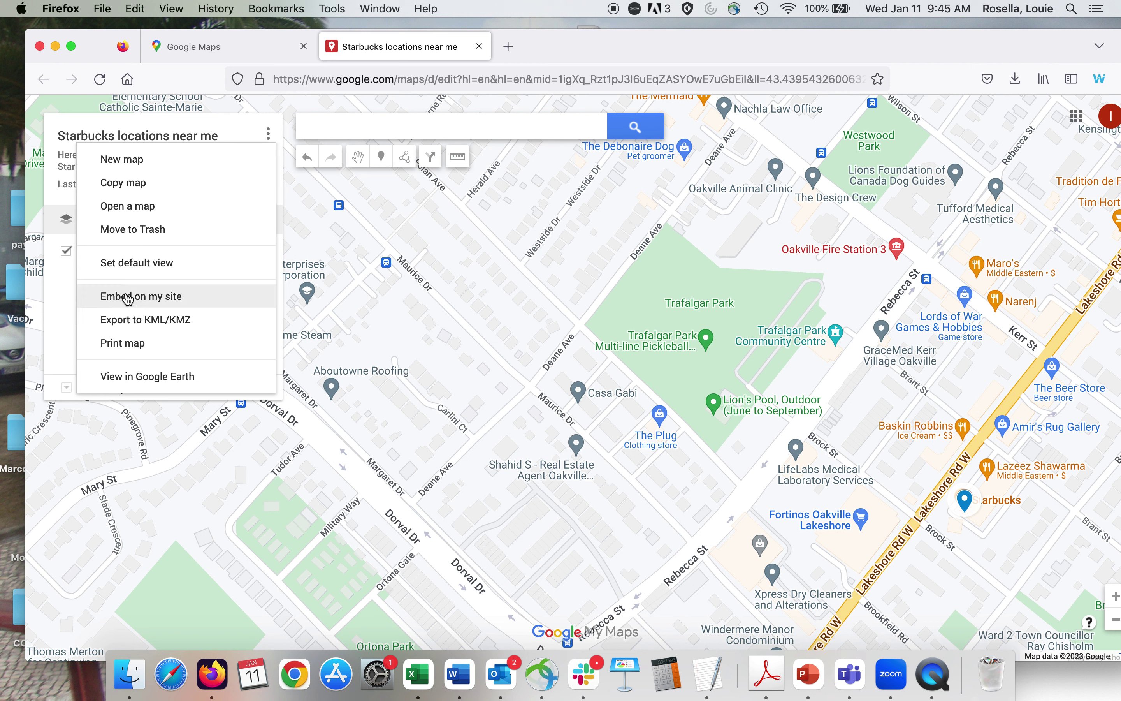
{"action": "left_click", "coordinate": [420, 277]}
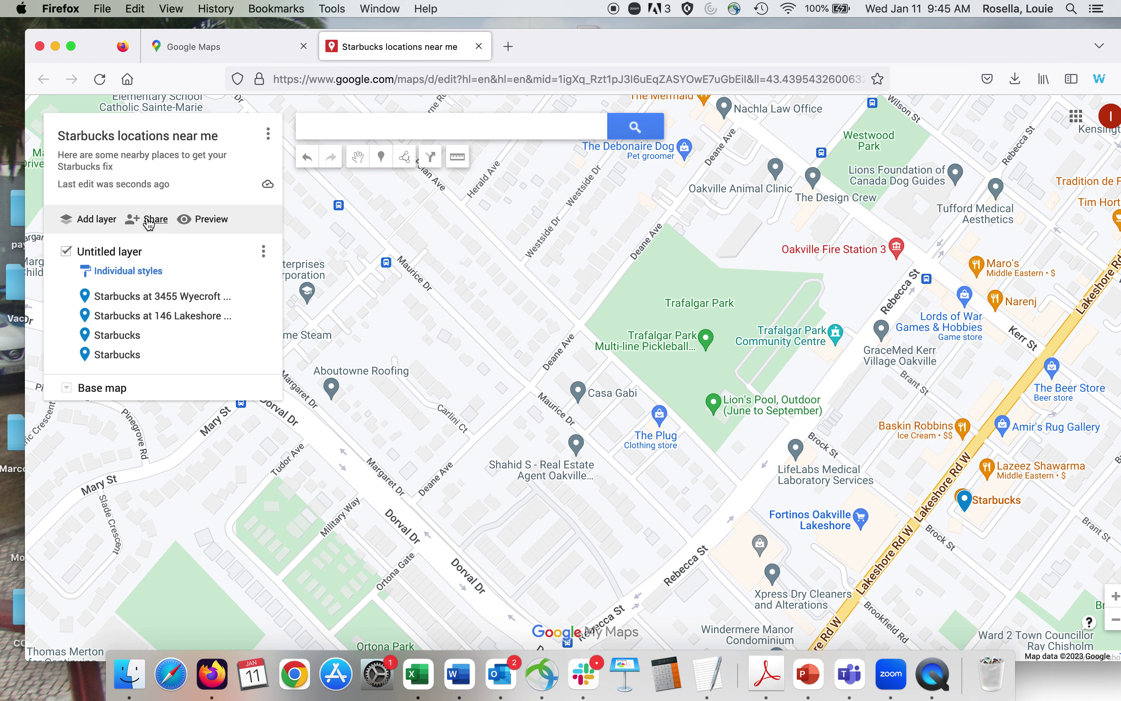
{"action": "left_click", "coordinate": [217, 219]}
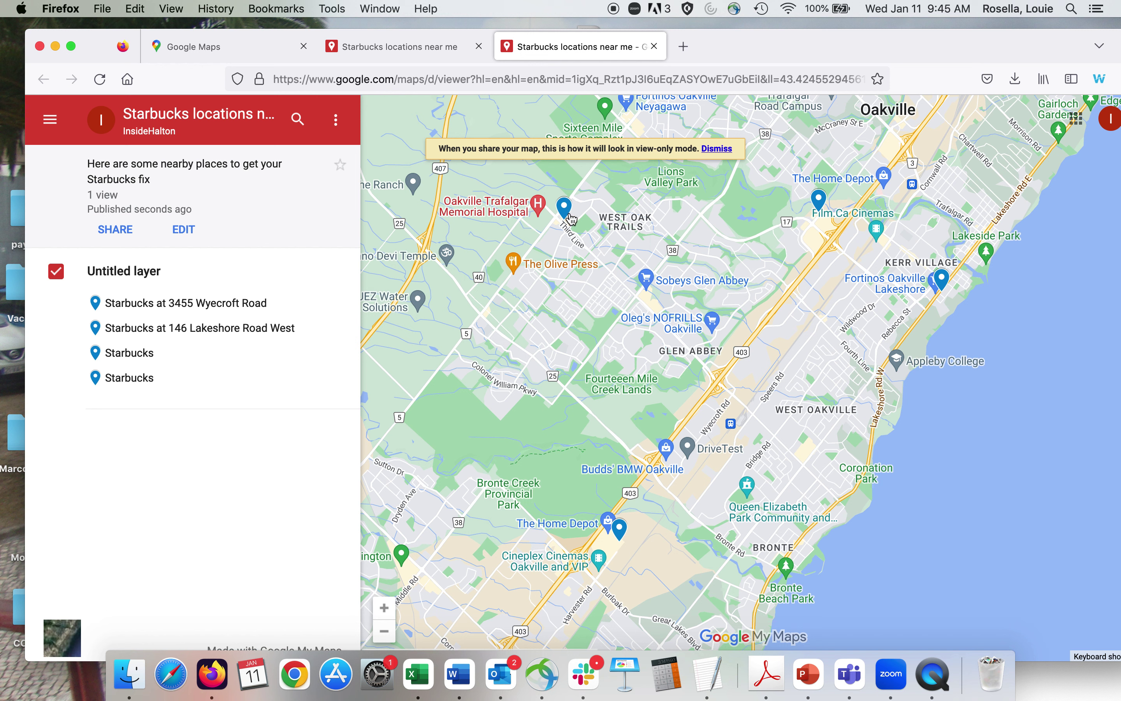
Change the map's General access from Restricted to 'Anyone with the link' as viewer.
{"action": "left_click", "coordinate": [117, 231]}
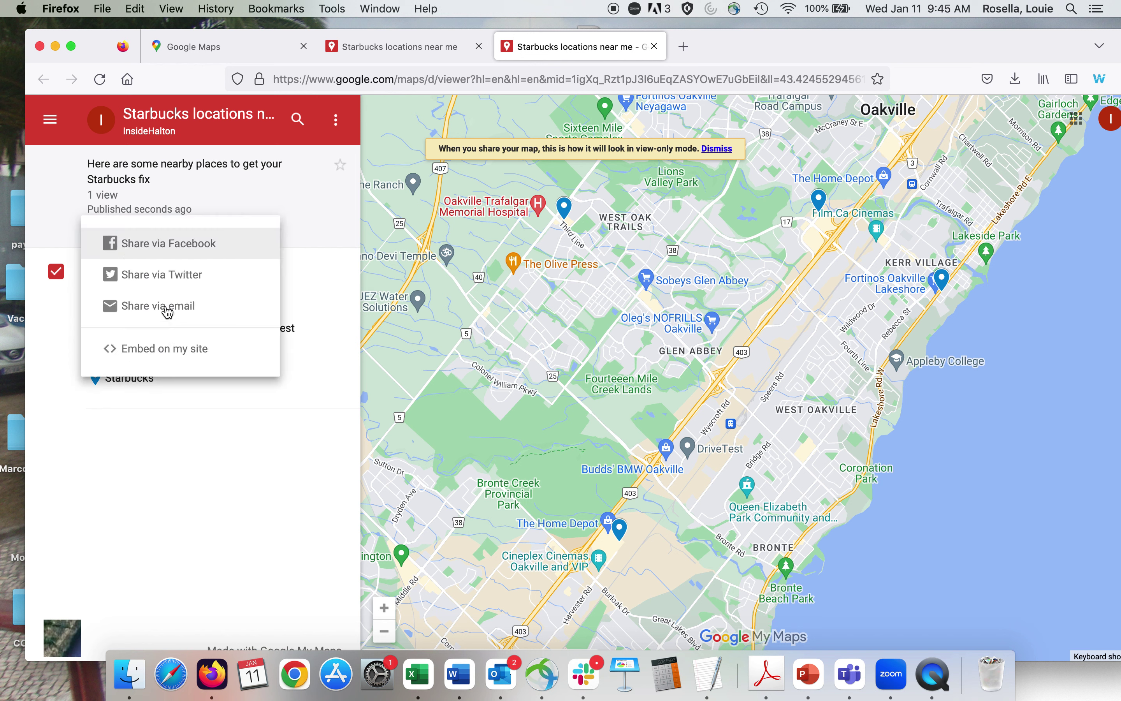
{"action": "left_click", "coordinate": [168, 312]}
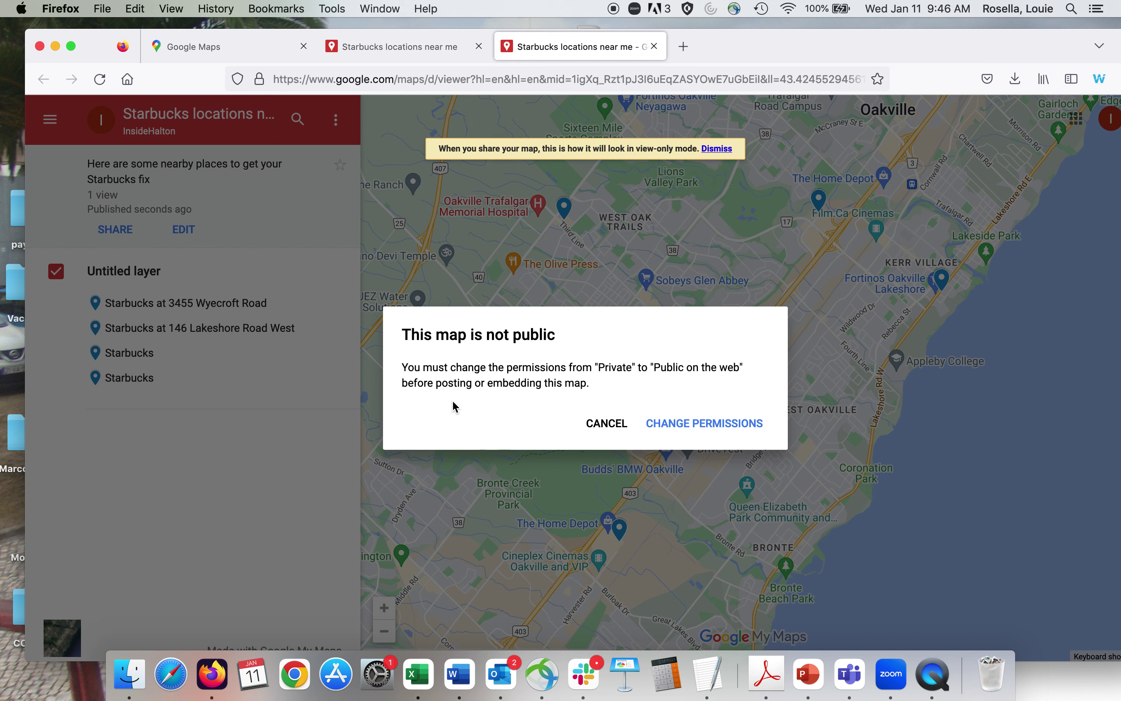
{"action": "left_click", "coordinate": [712, 430]}
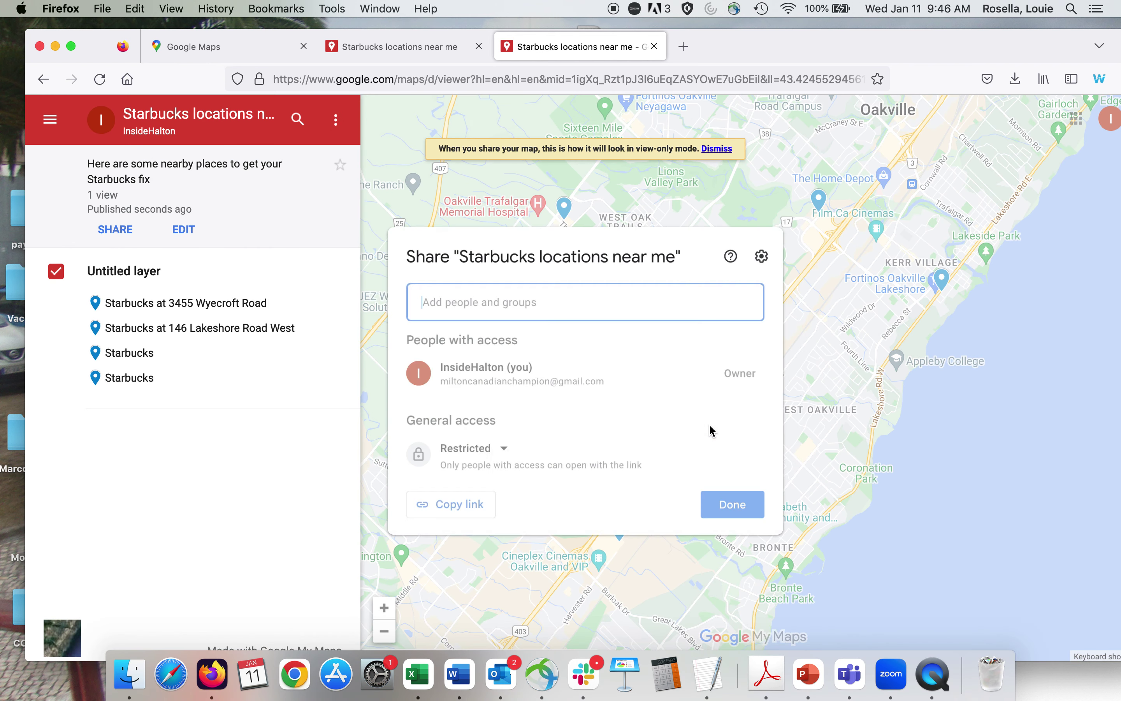
{"action": "left_click", "coordinate": [509, 453]}
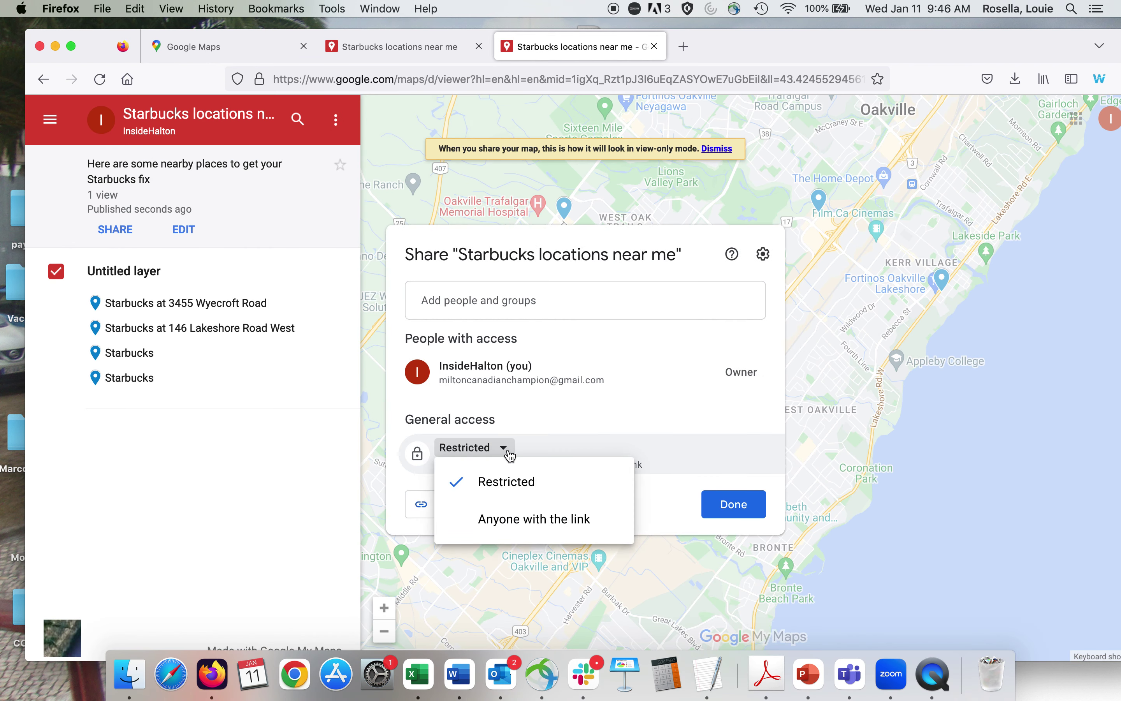
{"action": "left_click", "coordinate": [534, 520]}
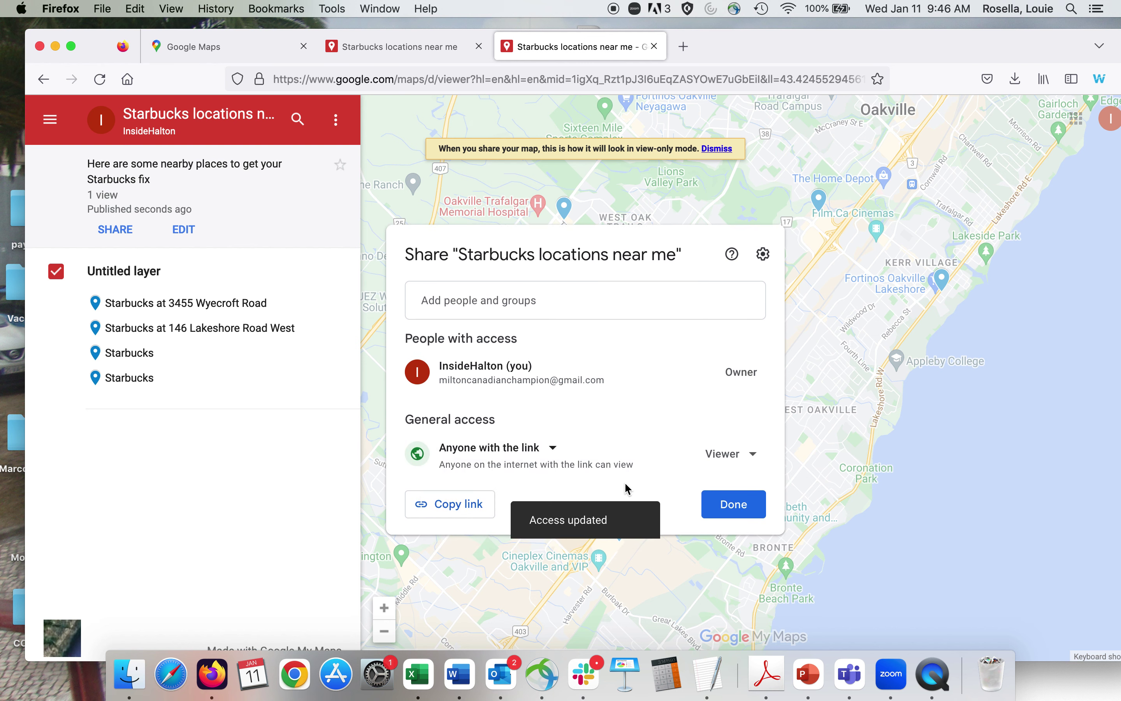
{"action": "left_click", "coordinate": [723, 505]}
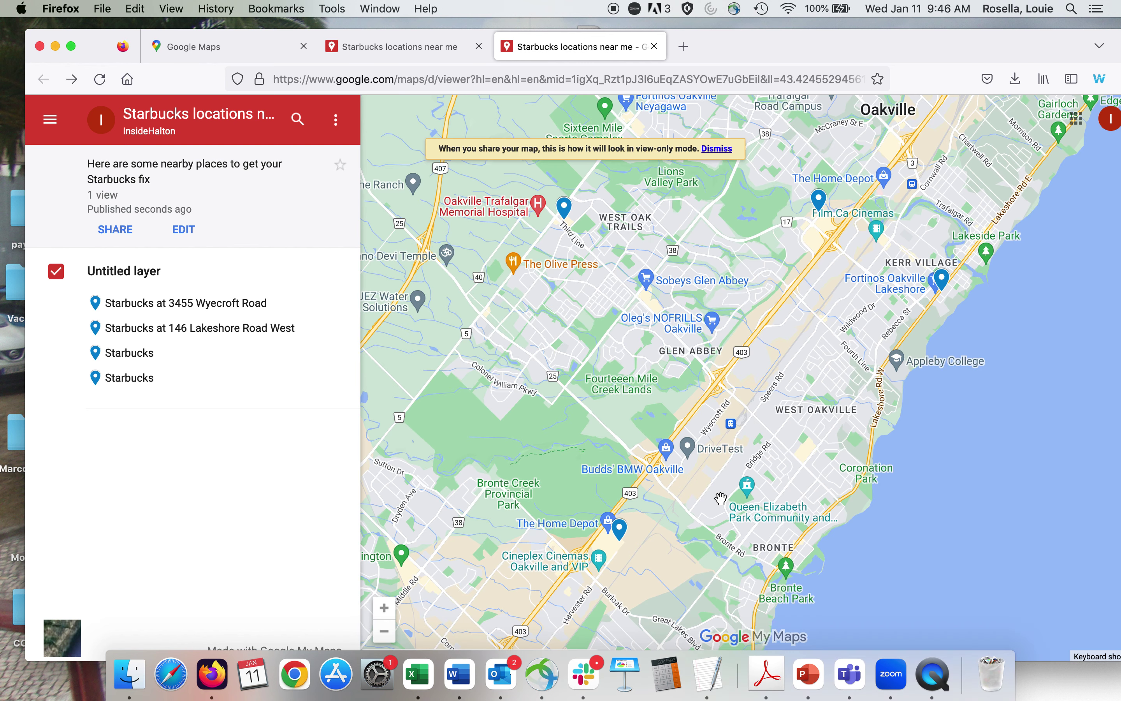
Share the map via email as a Gmail draft with its view link, then return to the editor tab.
{"action": "left_click", "coordinate": [116, 231]}
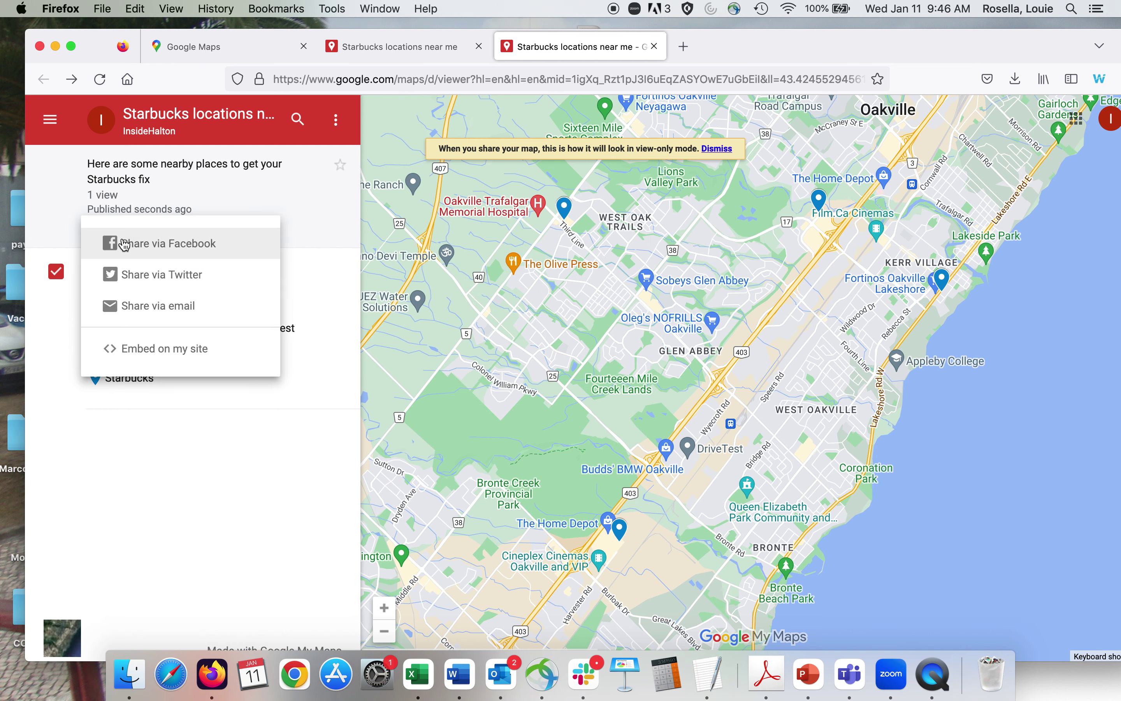
{"action": "left_click", "coordinate": [144, 306]}
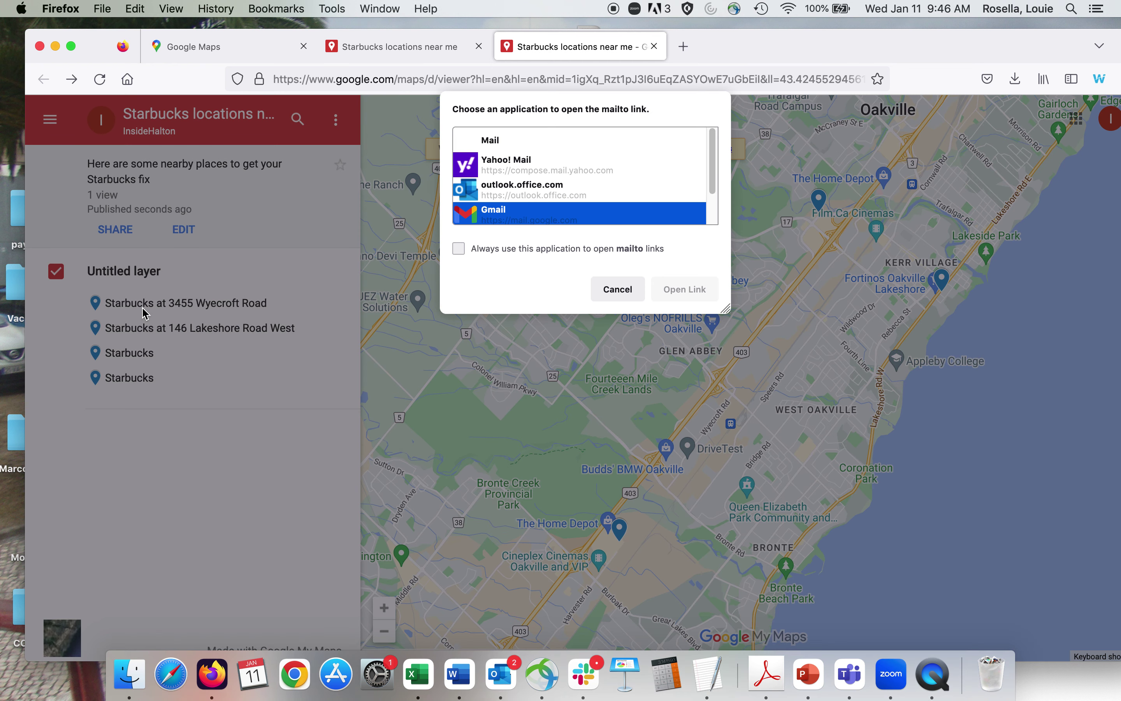
{"action": "left_click_drag", "start_coordinate": [713, 166], "coordinate": [700, 128]}
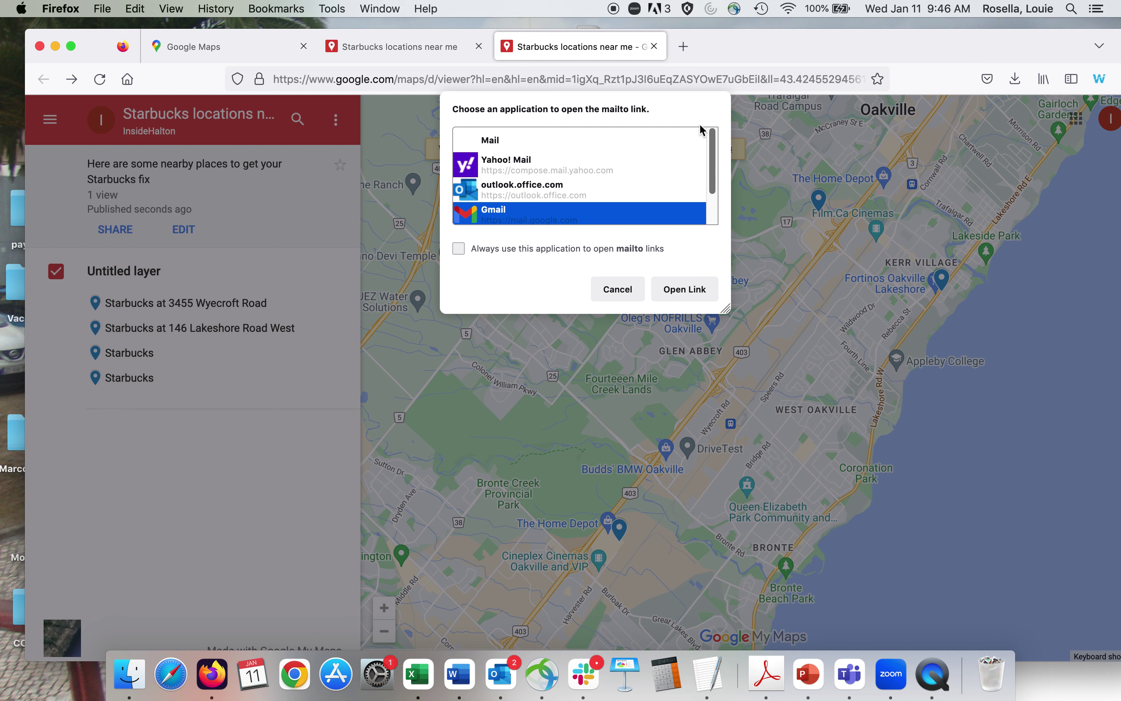
{"action": "left_click", "coordinate": [677, 290]}
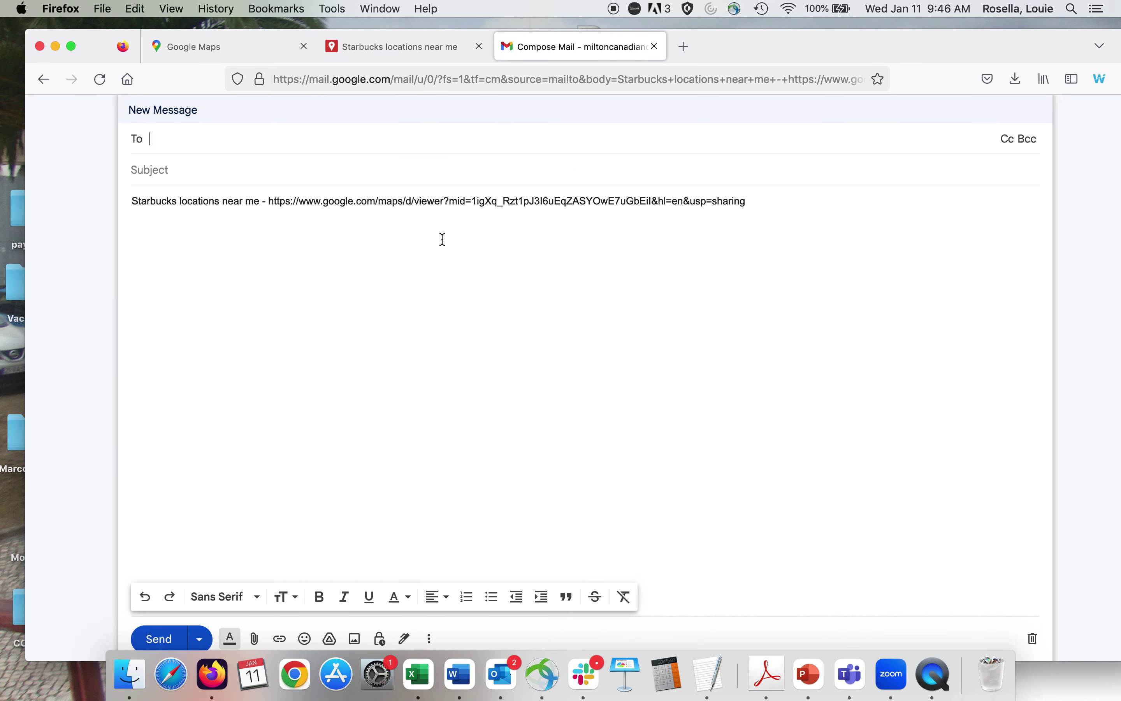
{"action": "left_click", "coordinate": [375, 54]}
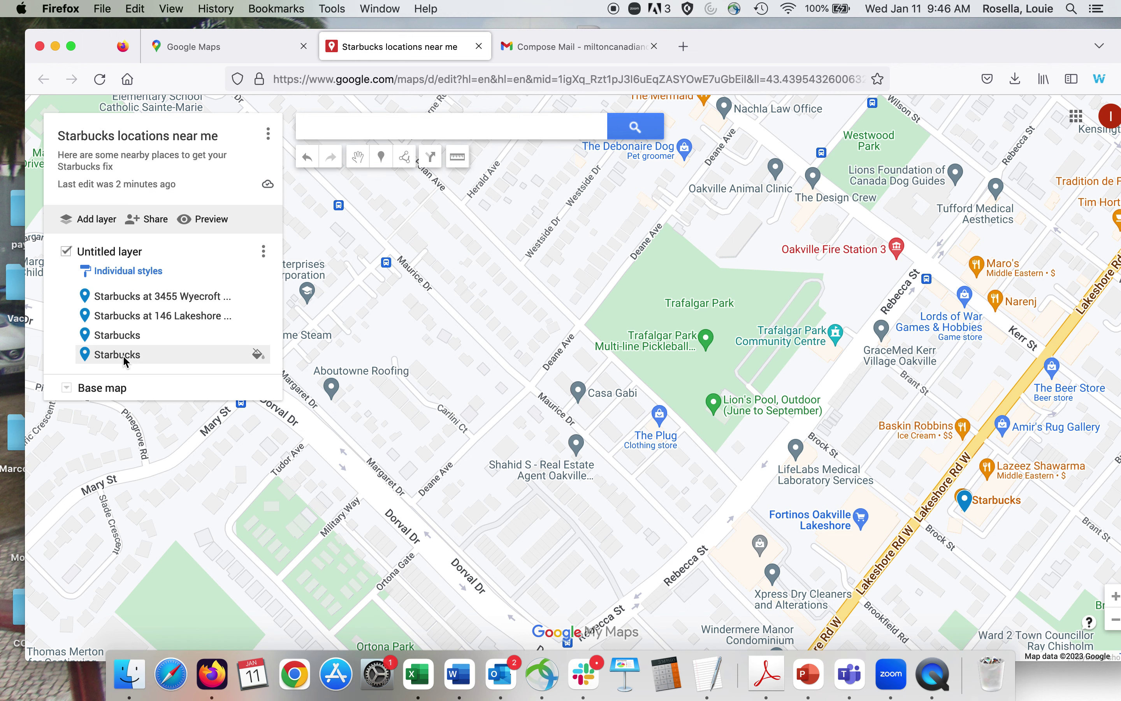
Make the map publicly searchable online and copy its share link.
{"action": "left_click", "coordinate": [159, 225]}
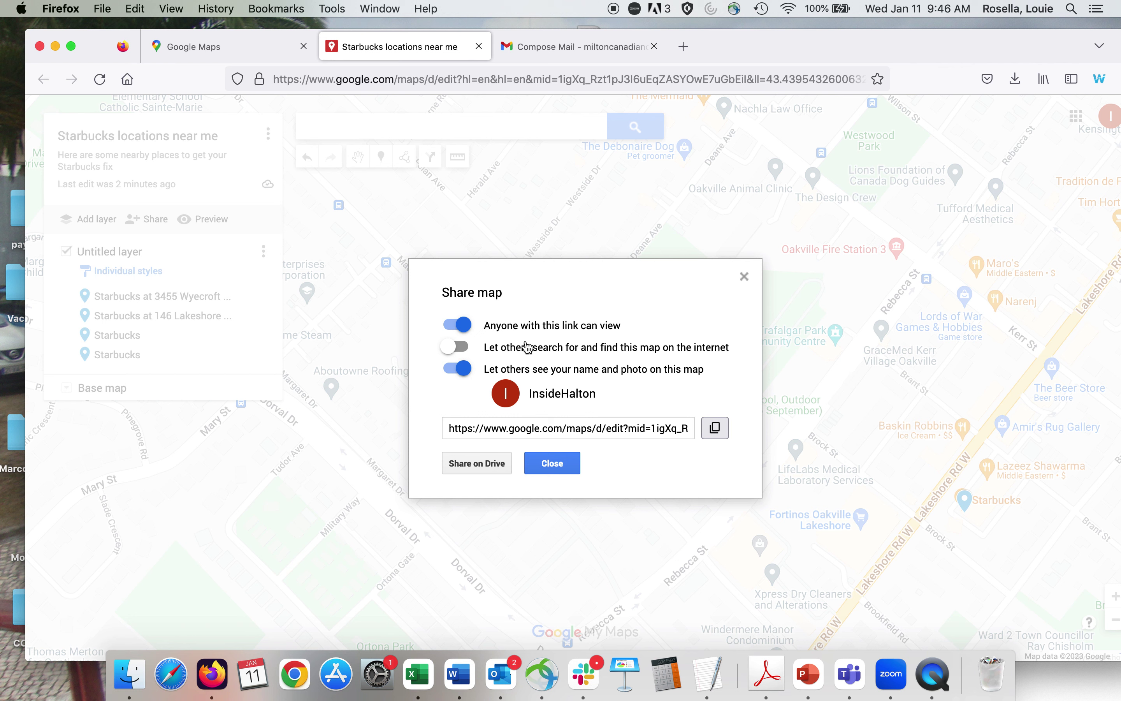
{"action": "left_click", "coordinate": [458, 348]}
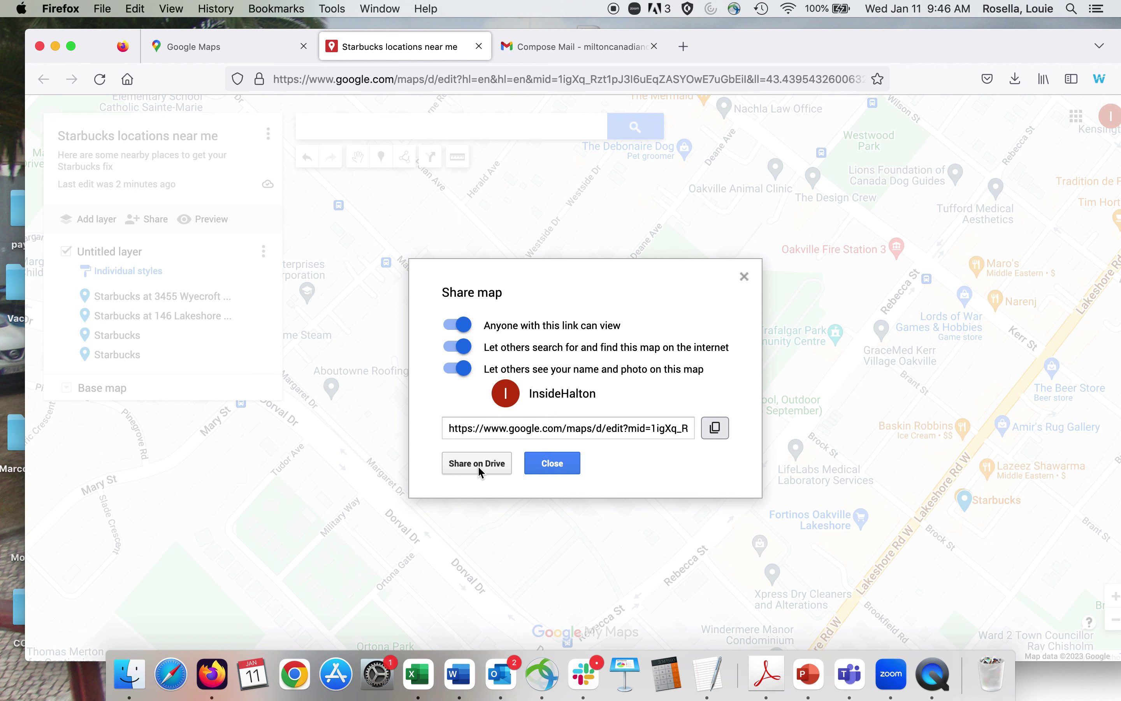
{"action": "left_click", "coordinate": [541, 426]}
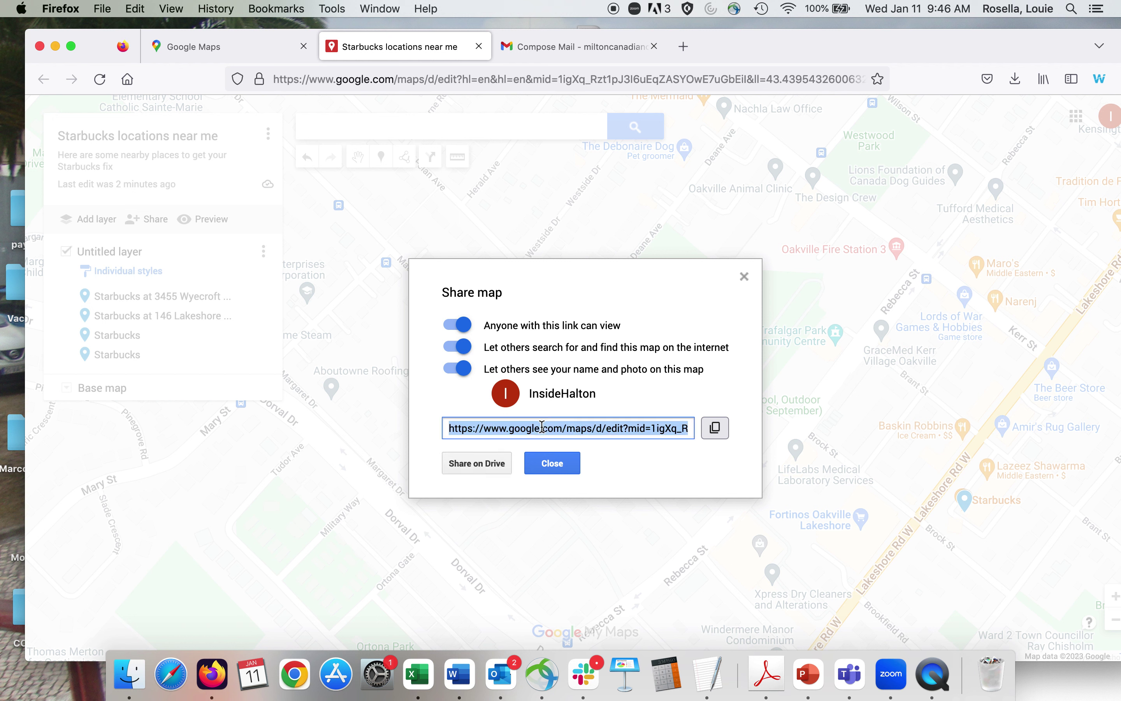
{"action": "left_click", "coordinate": [542, 426]}
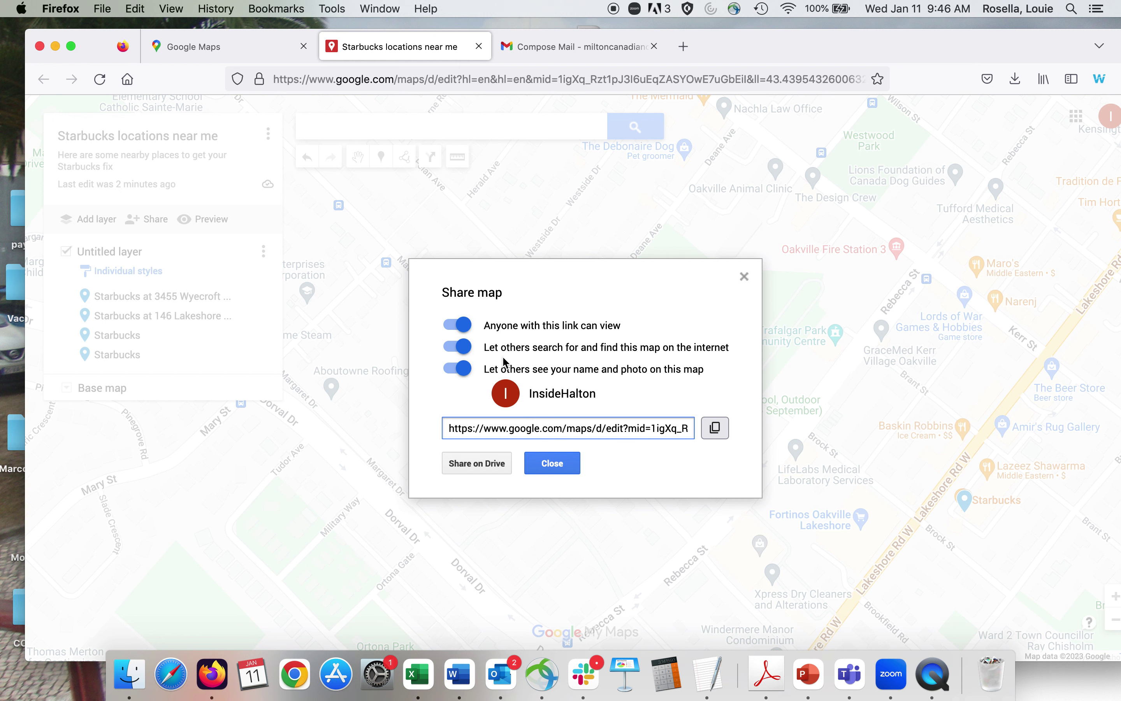
{"action": "left_click", "coordinate": [714, 430]}
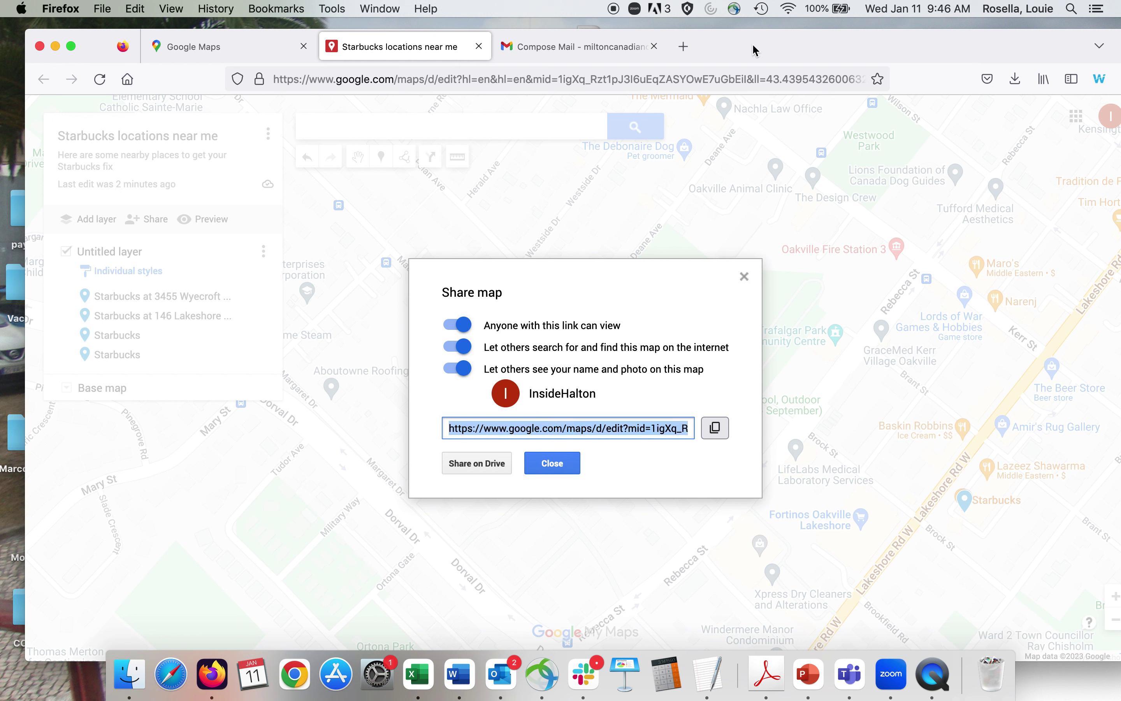
Check that the copied share link loads the map in a new window, then close sharing settings.
{"action": "key", "text": "super+n"}
{"action": "left_click", "coordinate": [324, 69]}
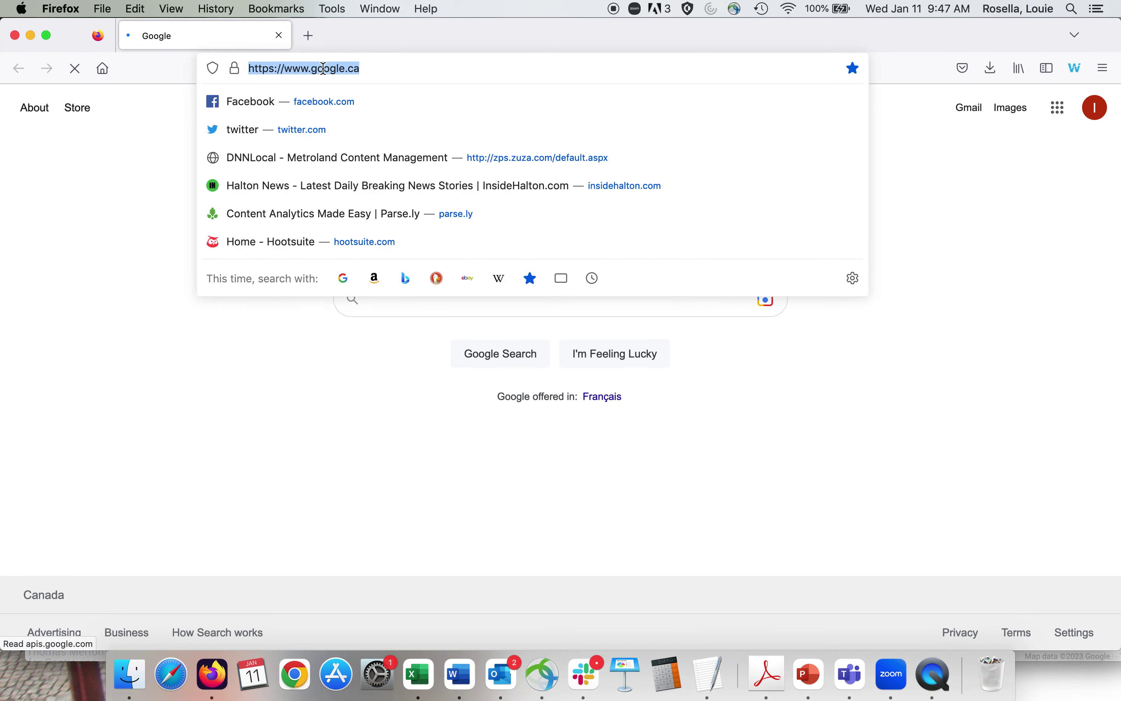
{"action": "key", "text": "Return"}
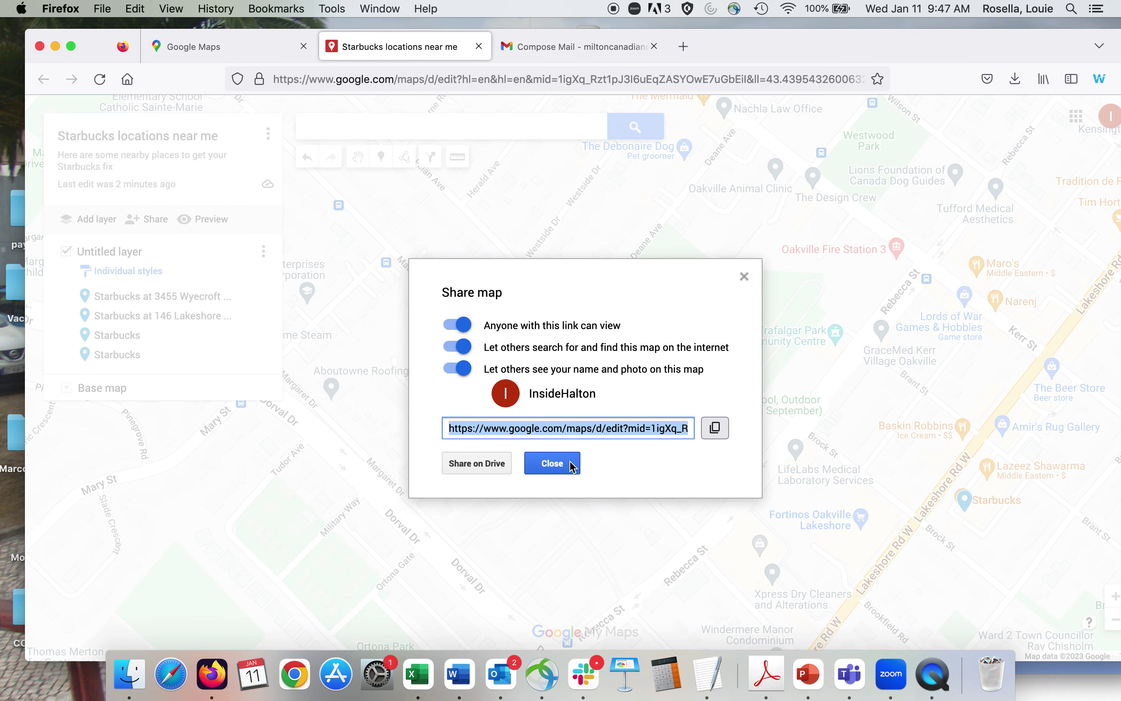
{"action": "left_click", "coordinate": [569, 465]}
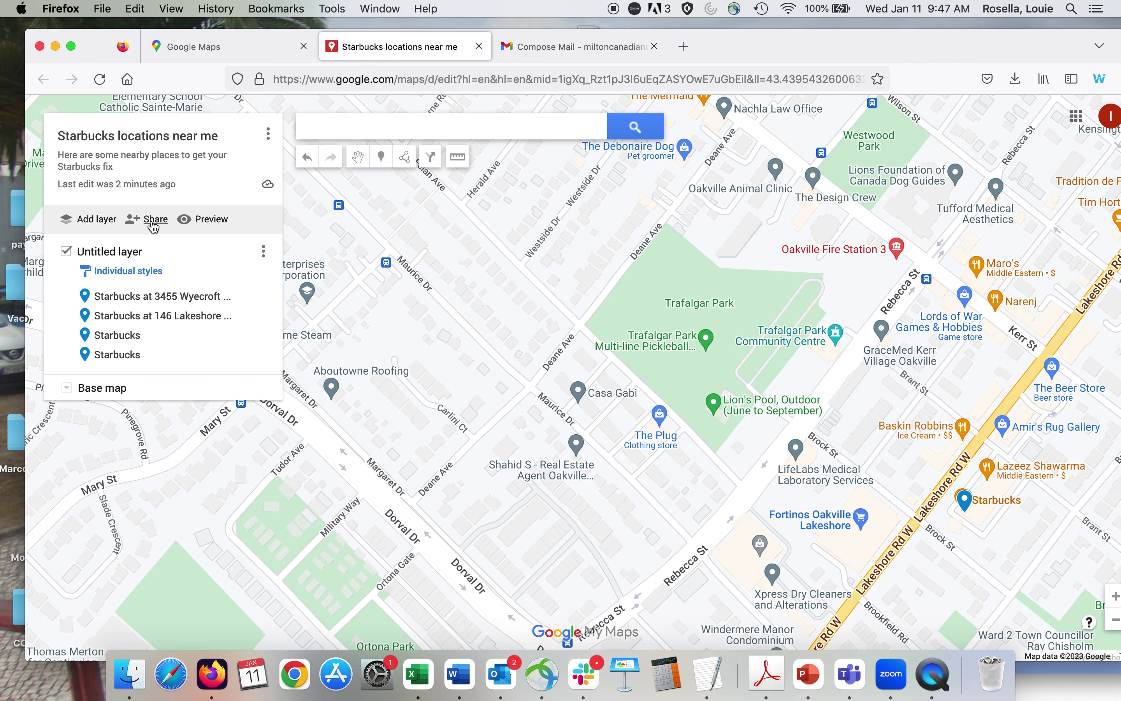
Reopen and close the sharing settings, then preview the map as viewers will see it.
{"action": "left_click", "coordinate": [149, 220]}
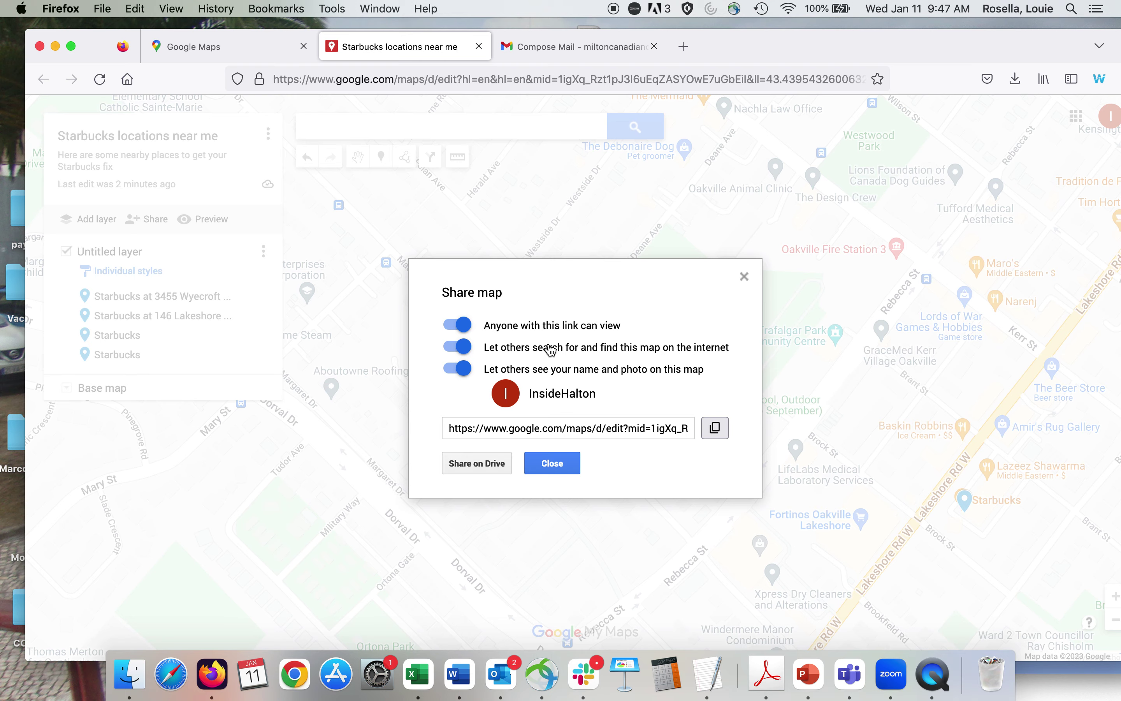
{"action": "left_click", "coordinate": [745, 277]}
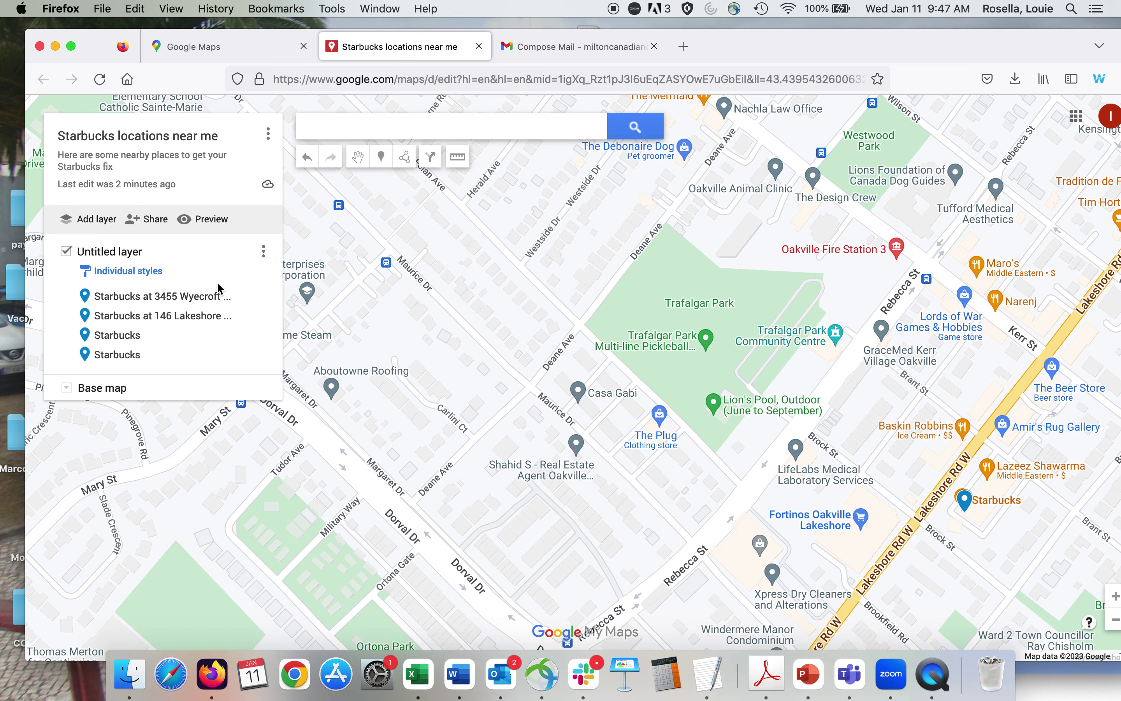
{"action": "left_click", "coordinate": [214, 219]}
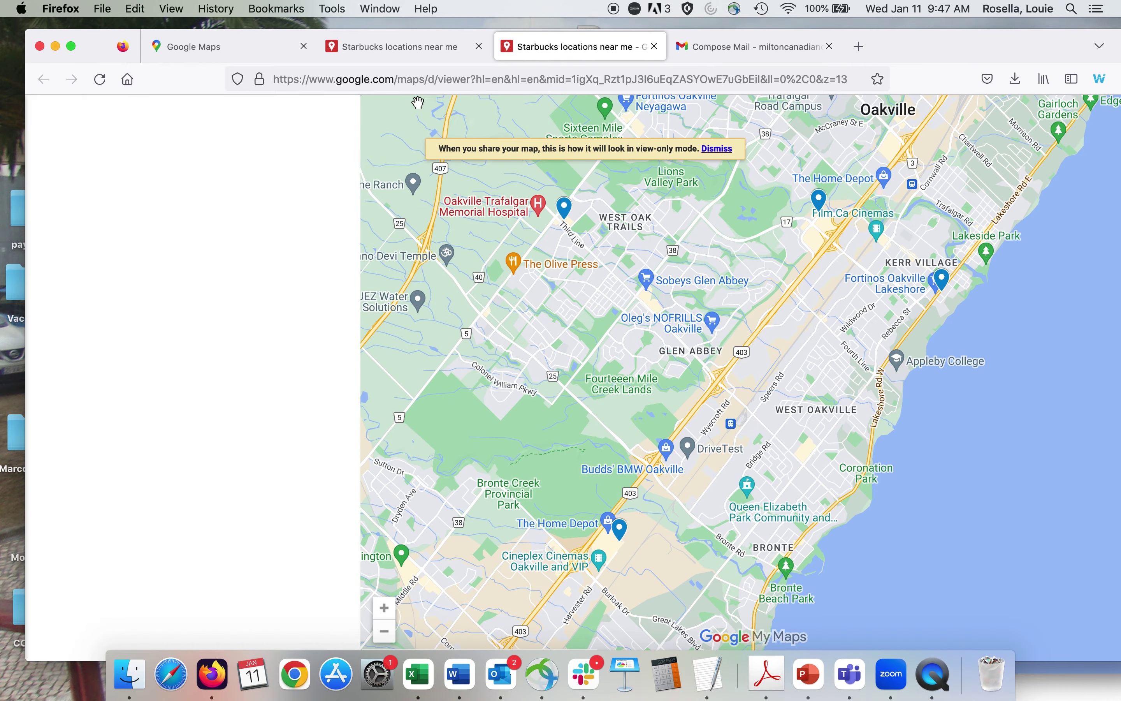
Select the preview page's full web address, then choose to share the map by email.
{"action": "left_click", "coordinate": [866, 78]}
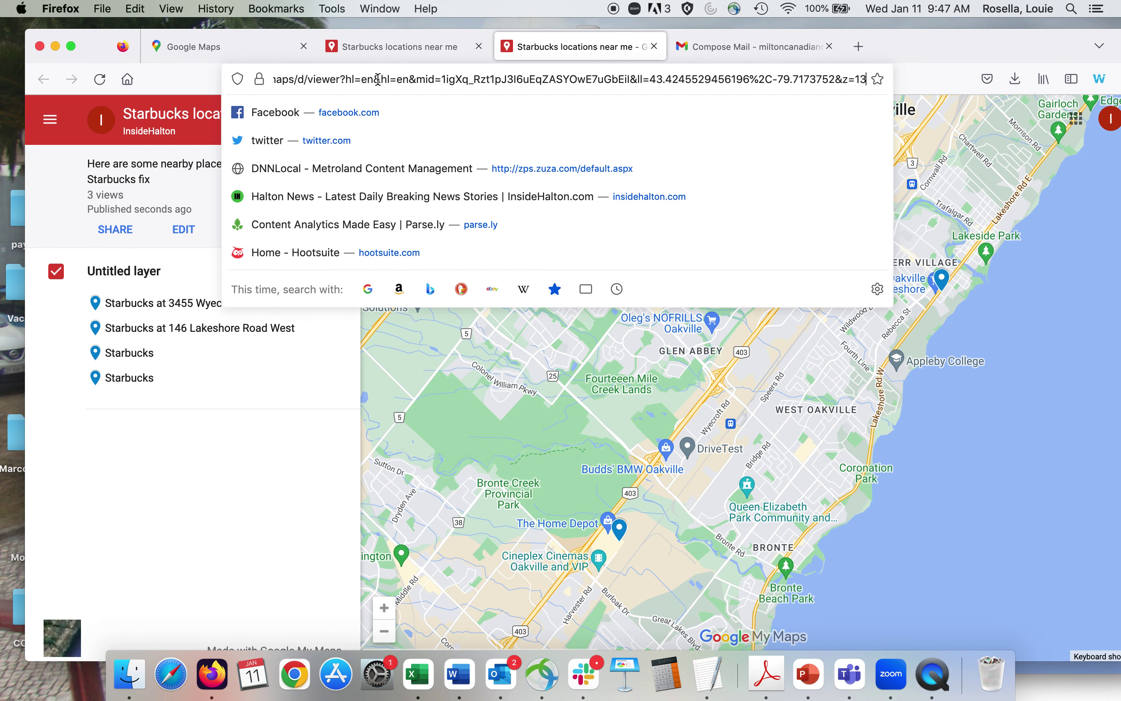
{"action": "triple_click", "coordinate": [319, 83]}
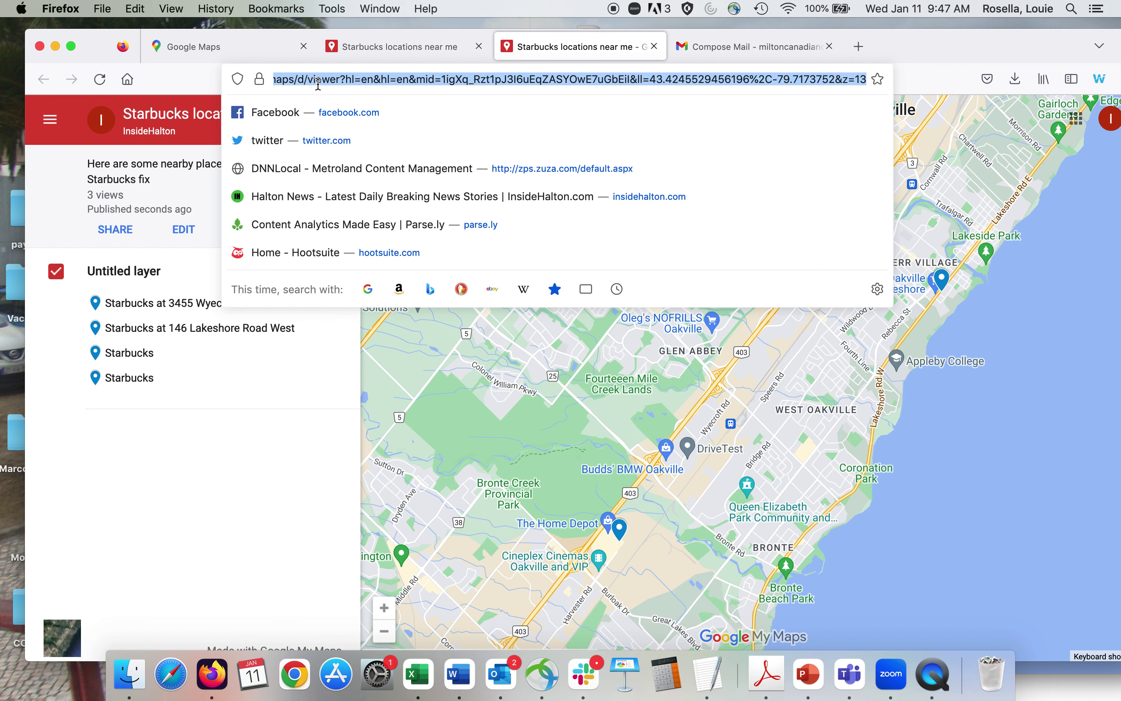
{"action": "left_click", "coordinate": [202, 454]}
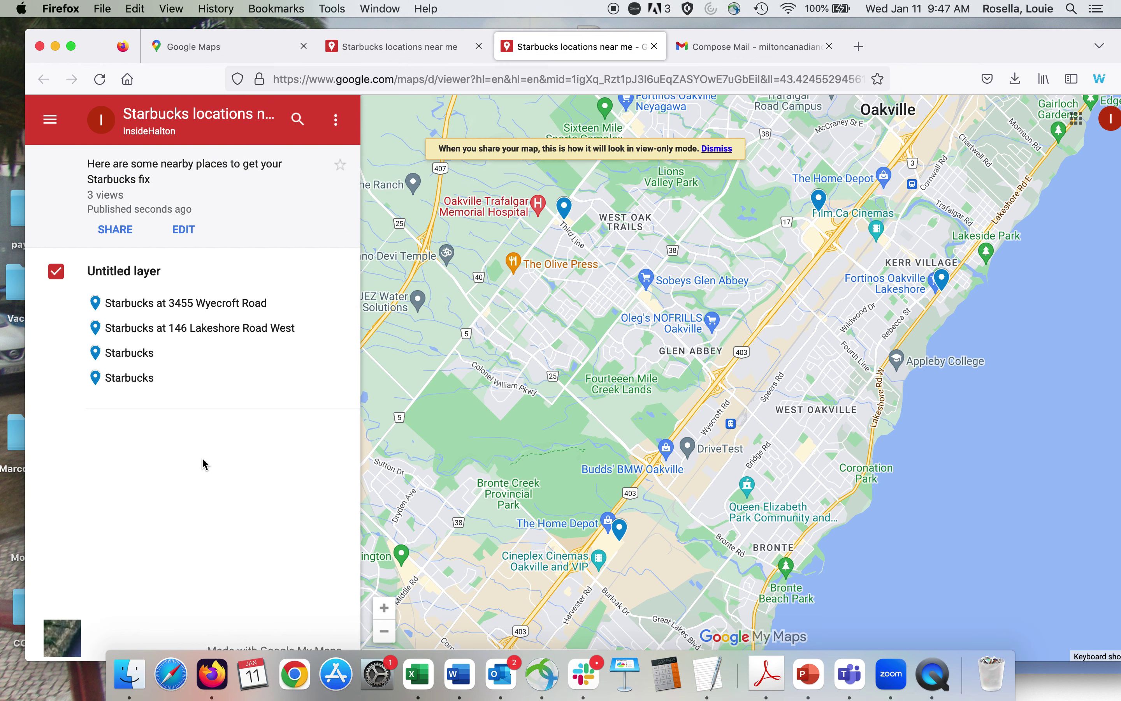
{"action": "left_click", "coordinate": [123, 231]}
{"action": "left_click", "coordinate": [156, 307]}
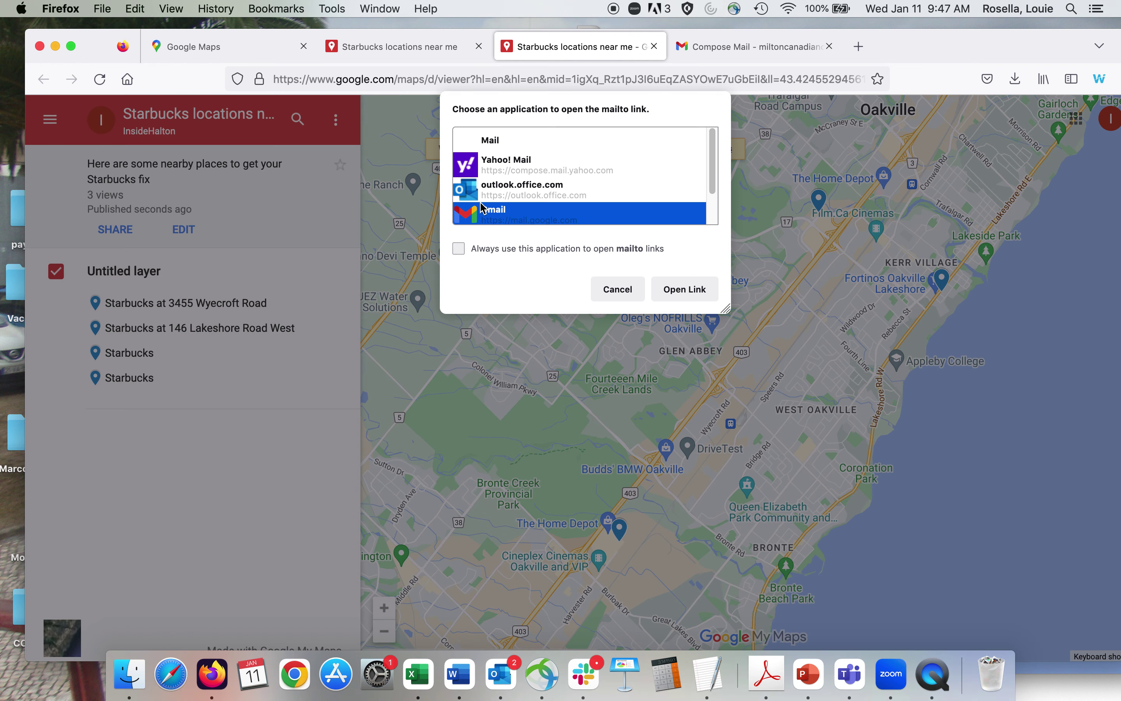
Open the map's view link in a Gmail draft, then move it aside behind the map editor.
{"action": "left_click", "coordinate": [693, 296]}
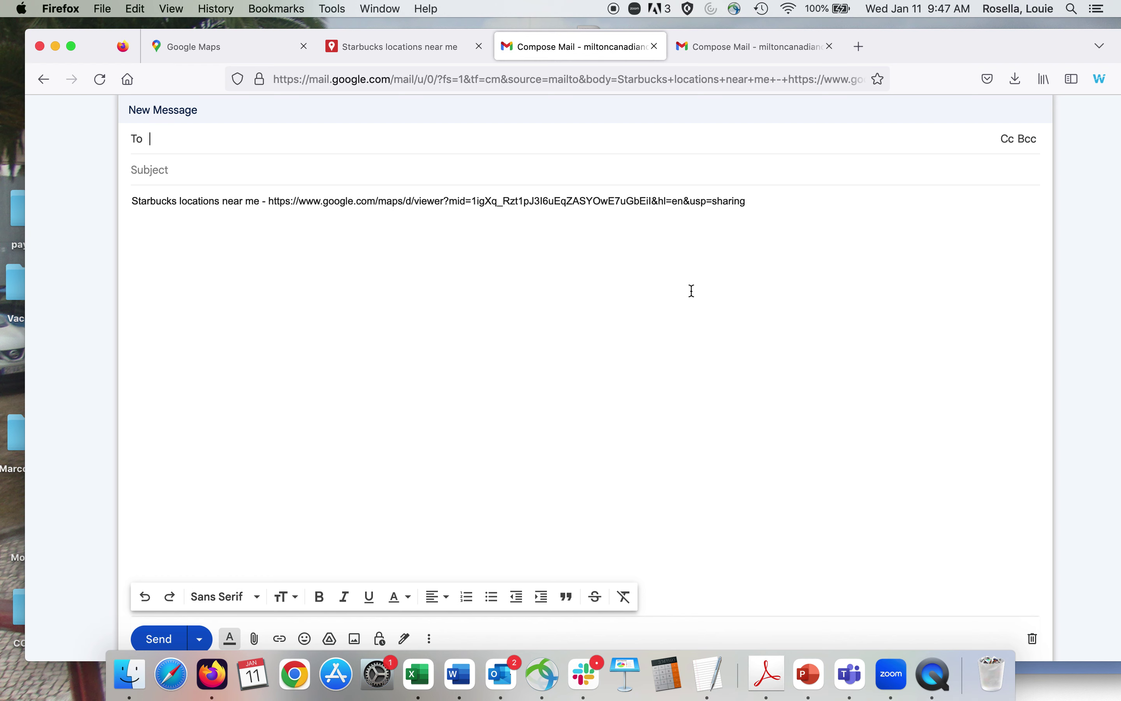
{"action": "left_click_drag", "start_coordinate": [918, 44], "coordinate": [800, 357]}
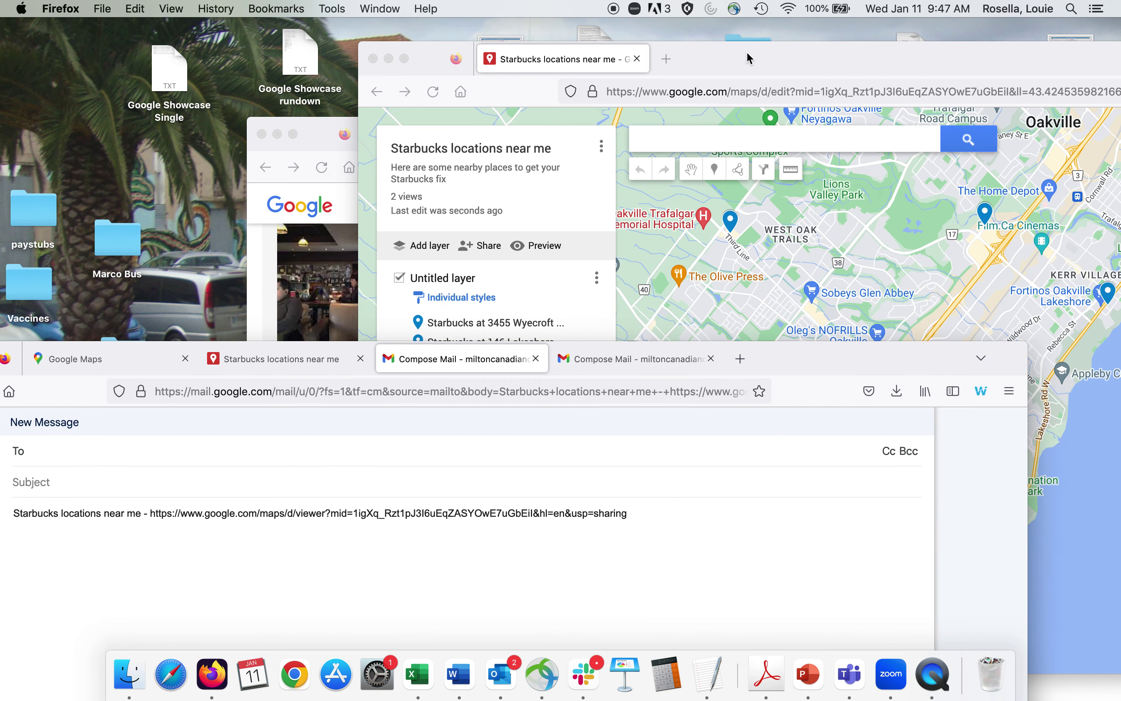
{"action": "left_click_drag", "start_coordinate": [749, 58], "coordinate": [436, 48]}
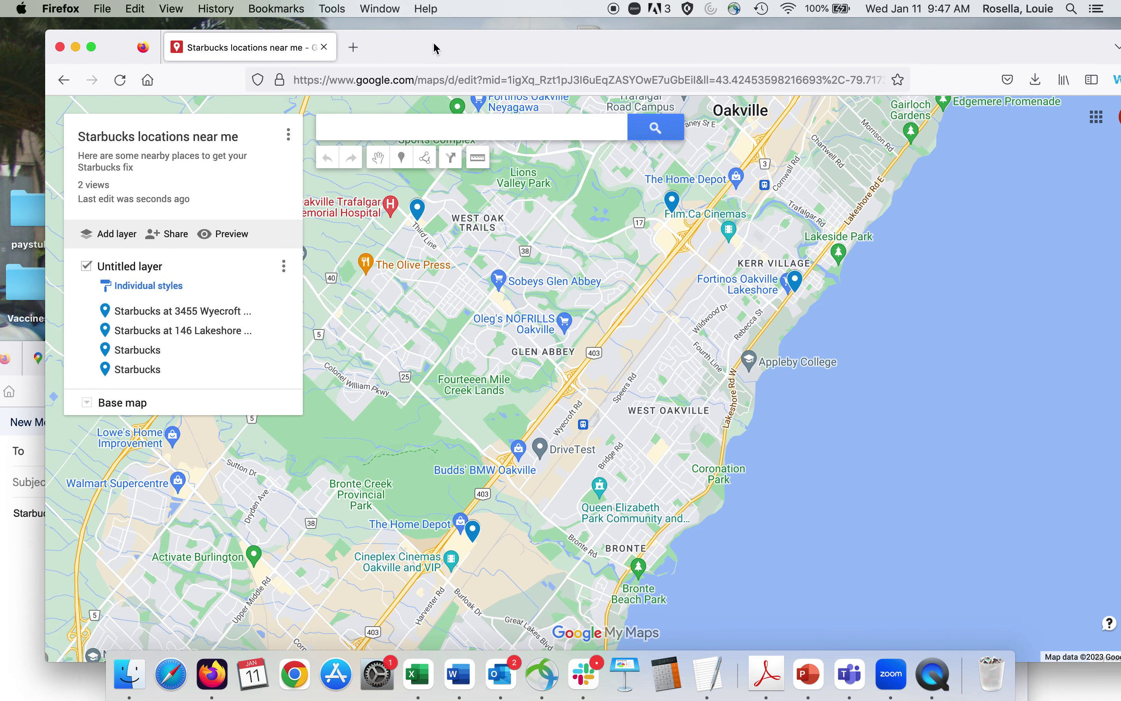